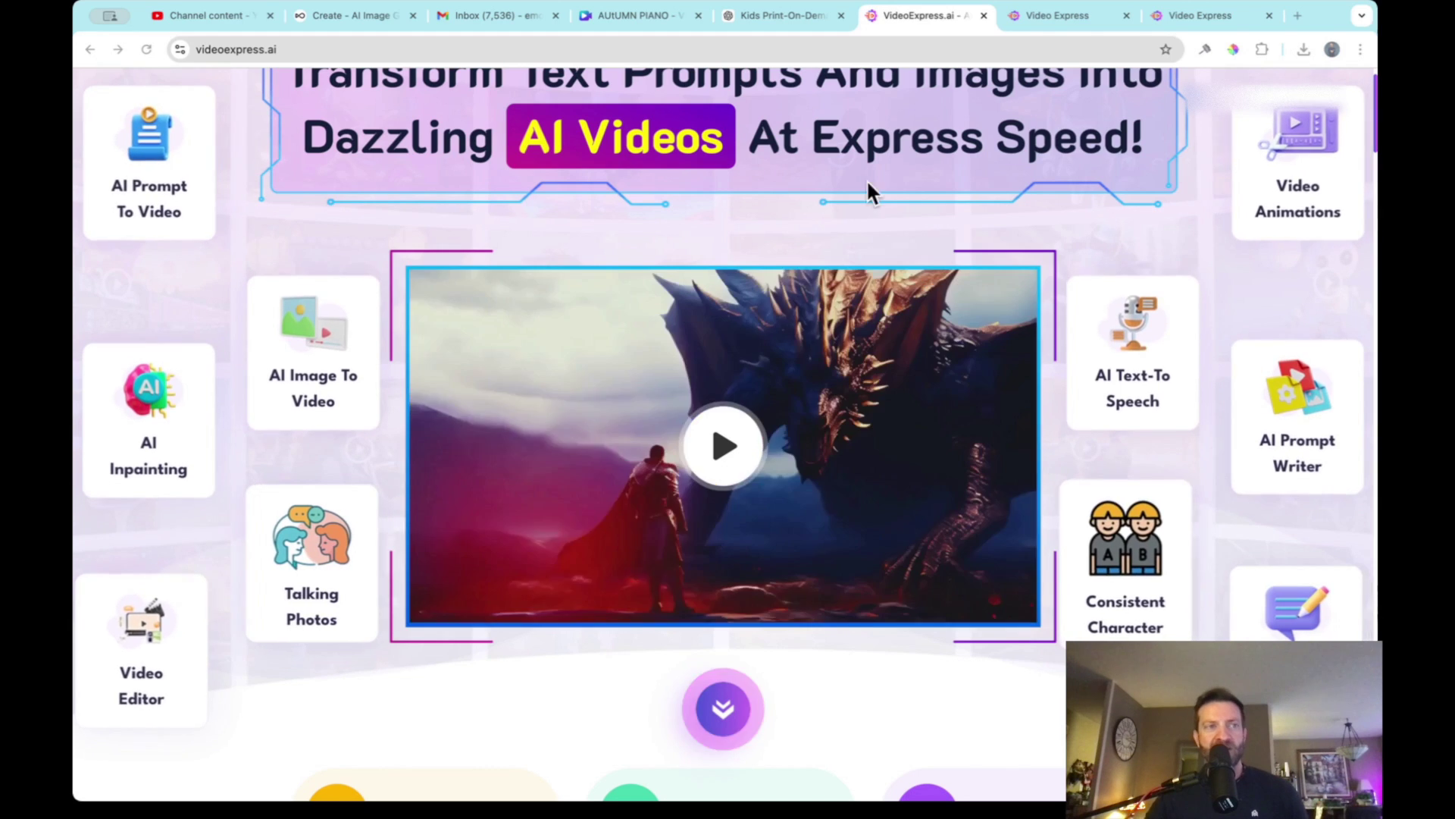
# Scroll the sales page past pricing and FAQ to the footer's support, tutorials and App Login links.
pyautogui.scroll(-2, 728, 243)
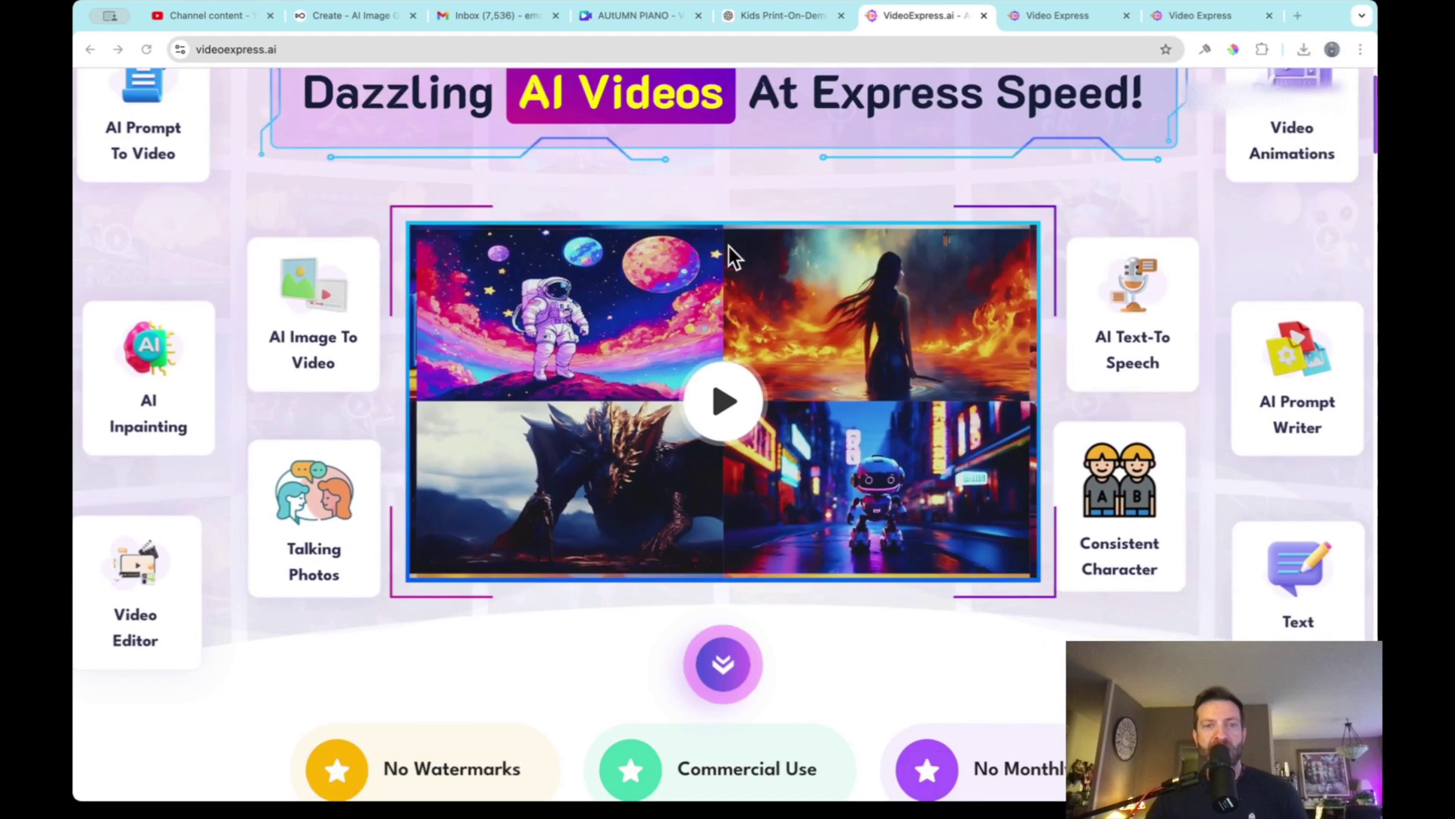
pyautogui.scroll(5, 721, 242)
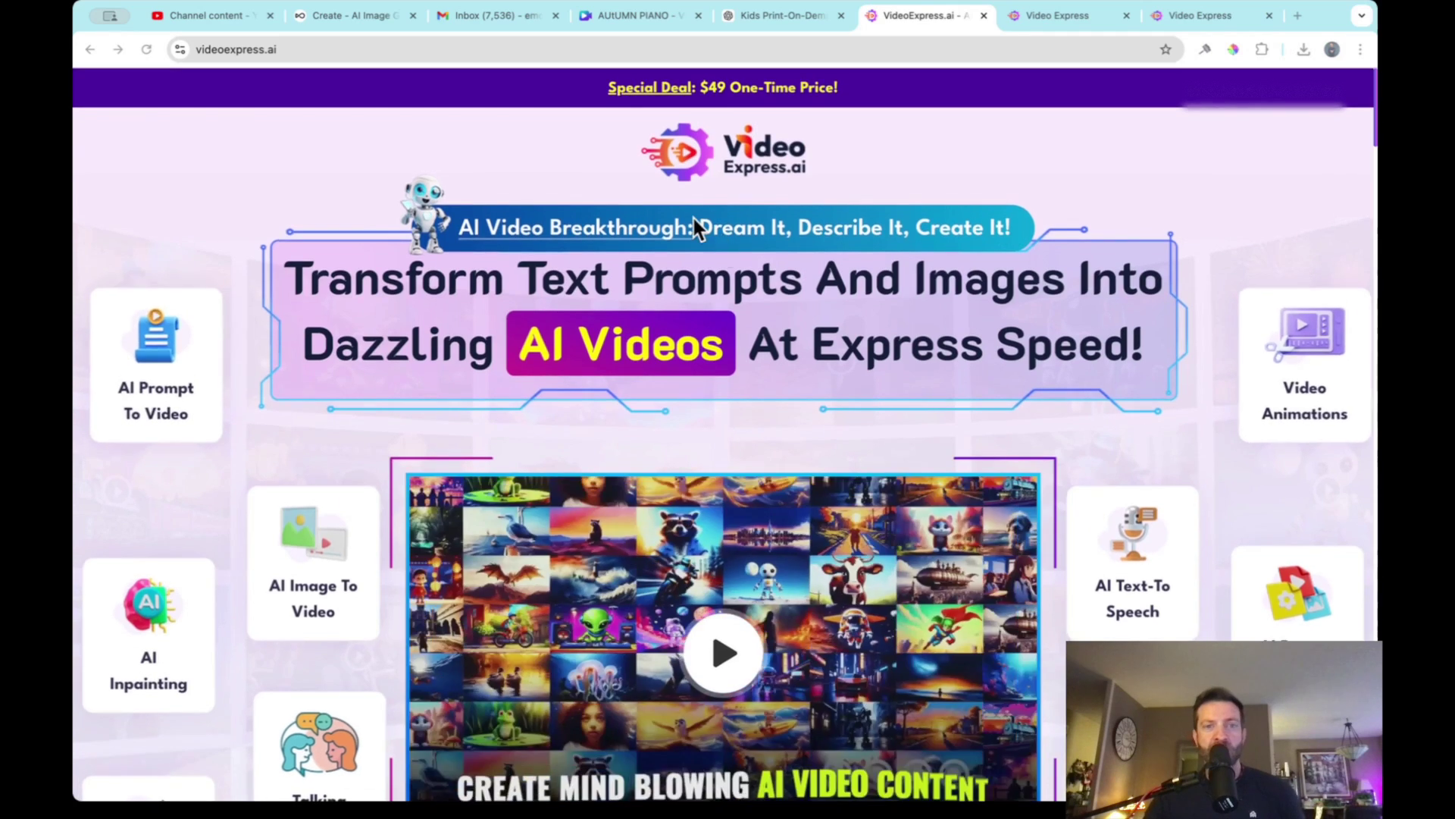
pyautogui.scroll(-5, 693, 218)
pyautogui.scroll(-10, 693, 216)
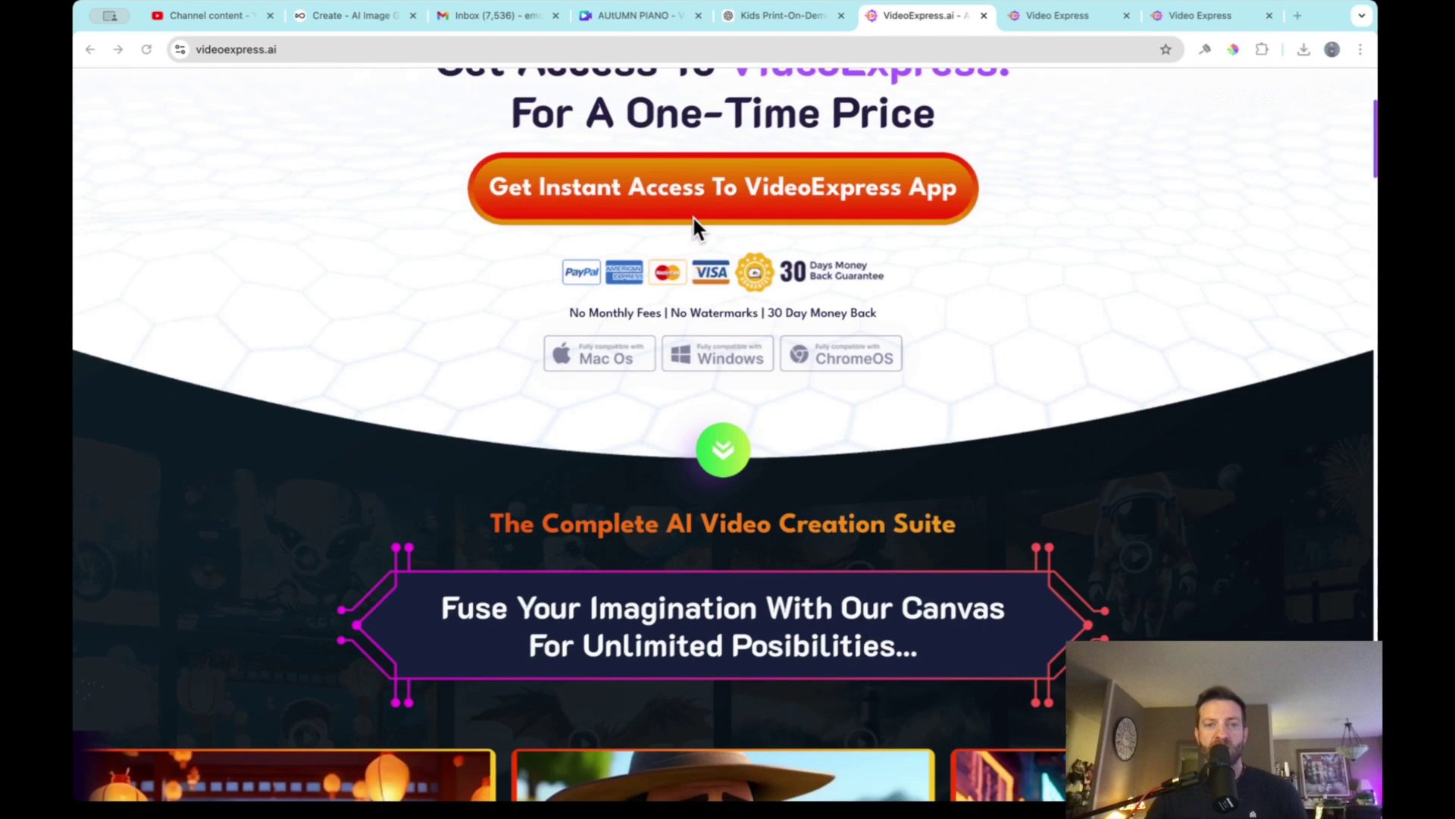
pyautogui.scroll(-10, 693, 215)
pyautogui.scroll(-15, 693, 219)
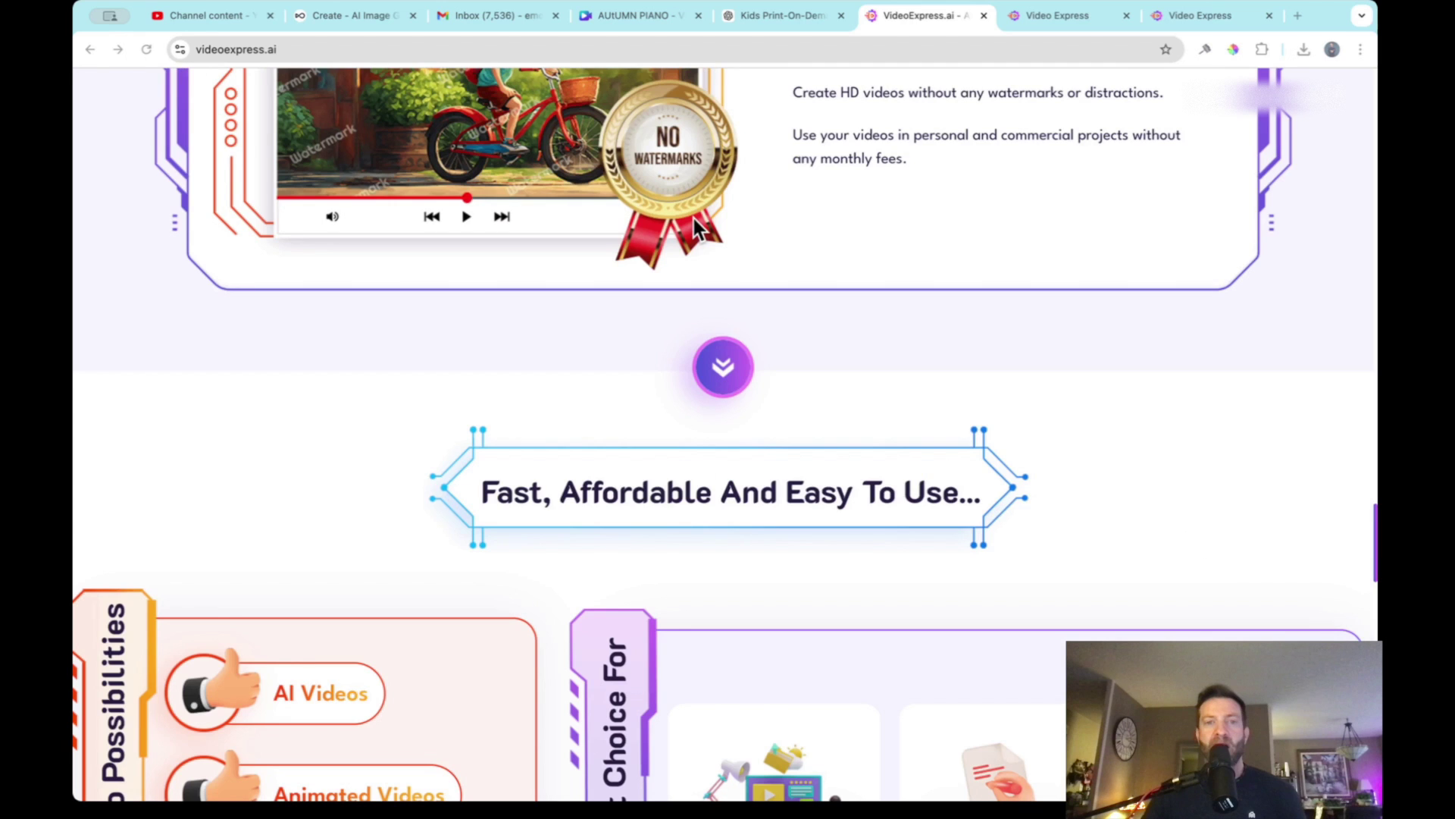
pyautogui.scroll(-10, 694, 218)
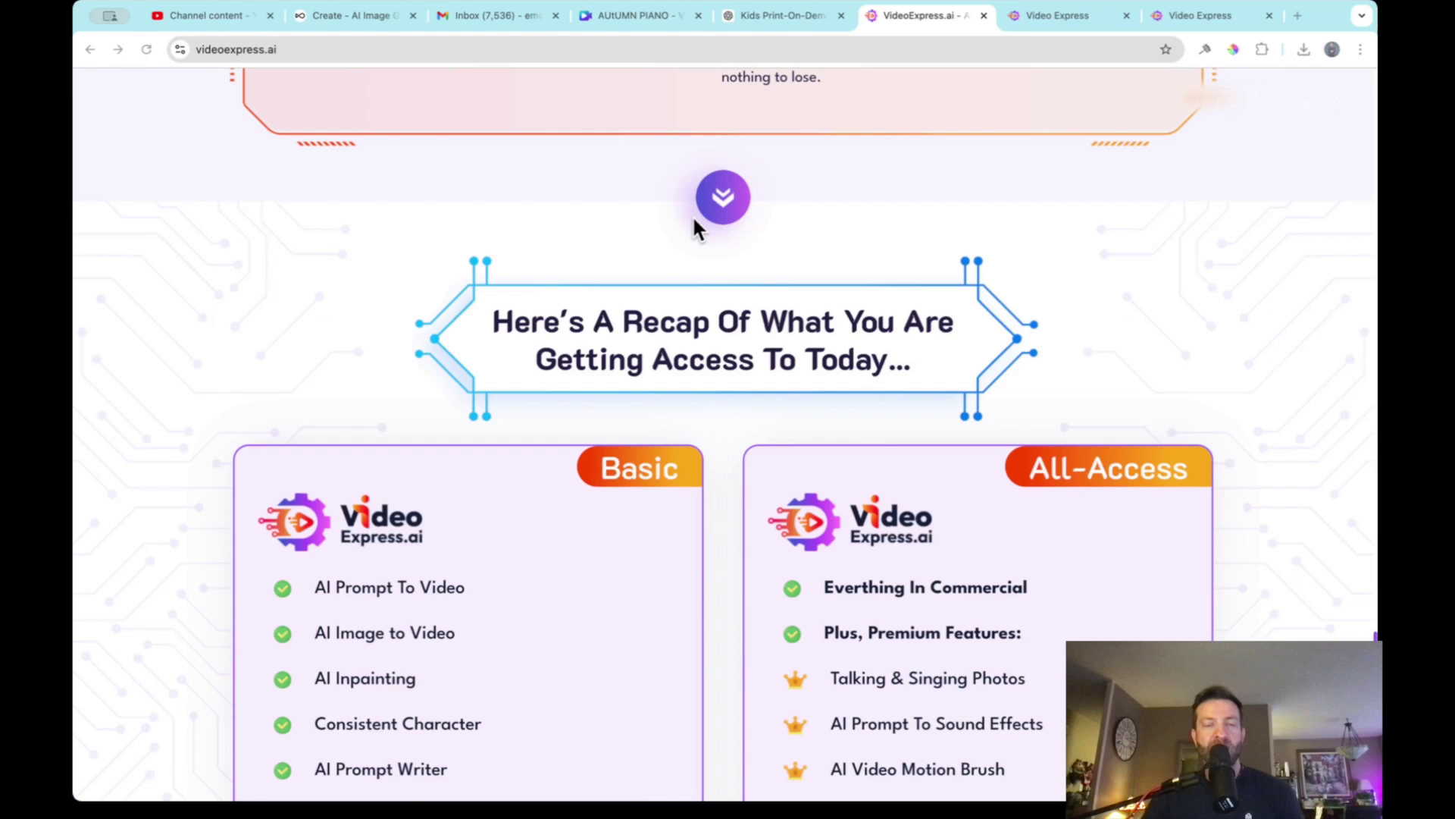
pyautogui.scroll(-10, 693, 215)
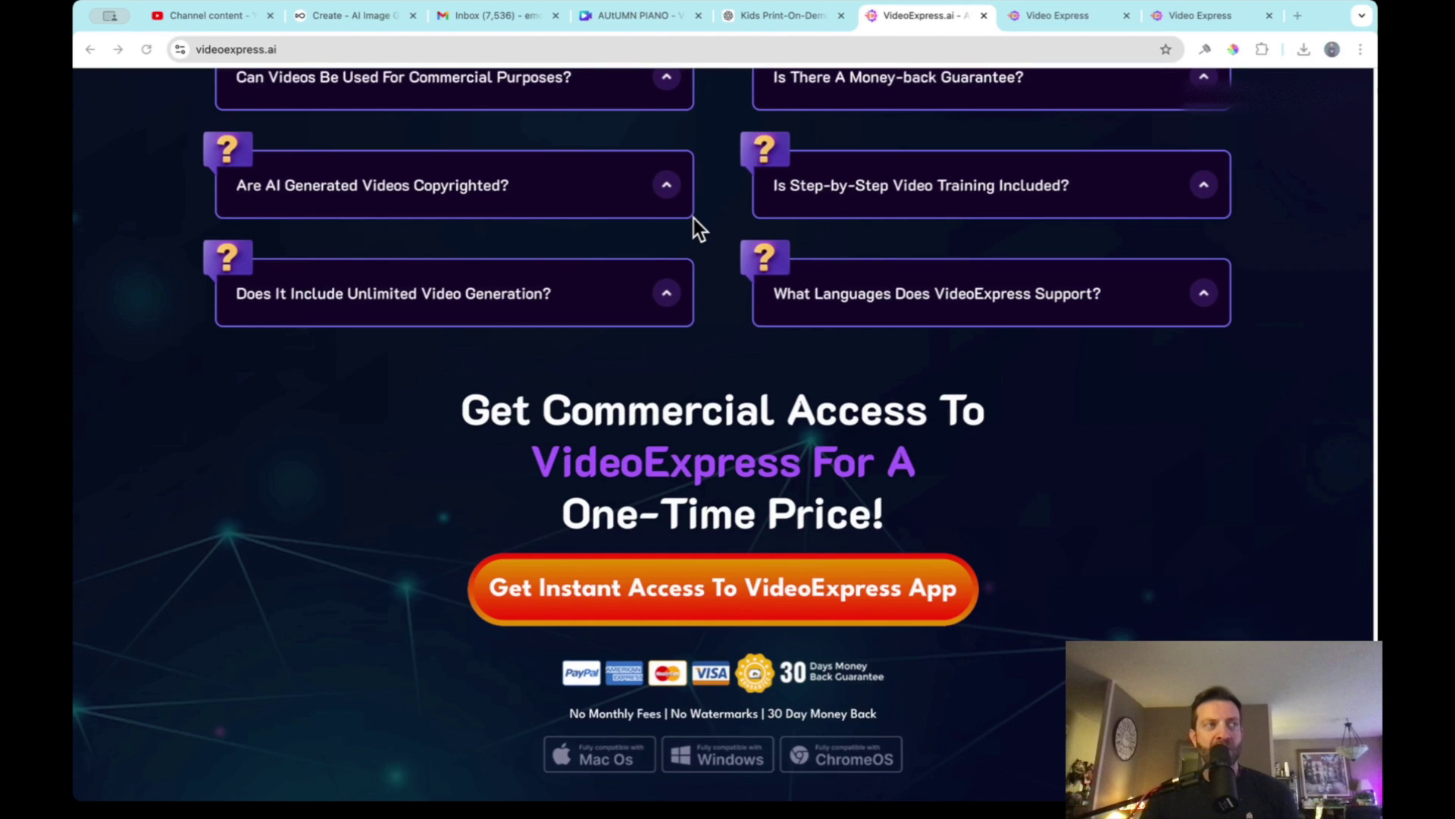
pyautogui.scroll(-8, 694, 219)
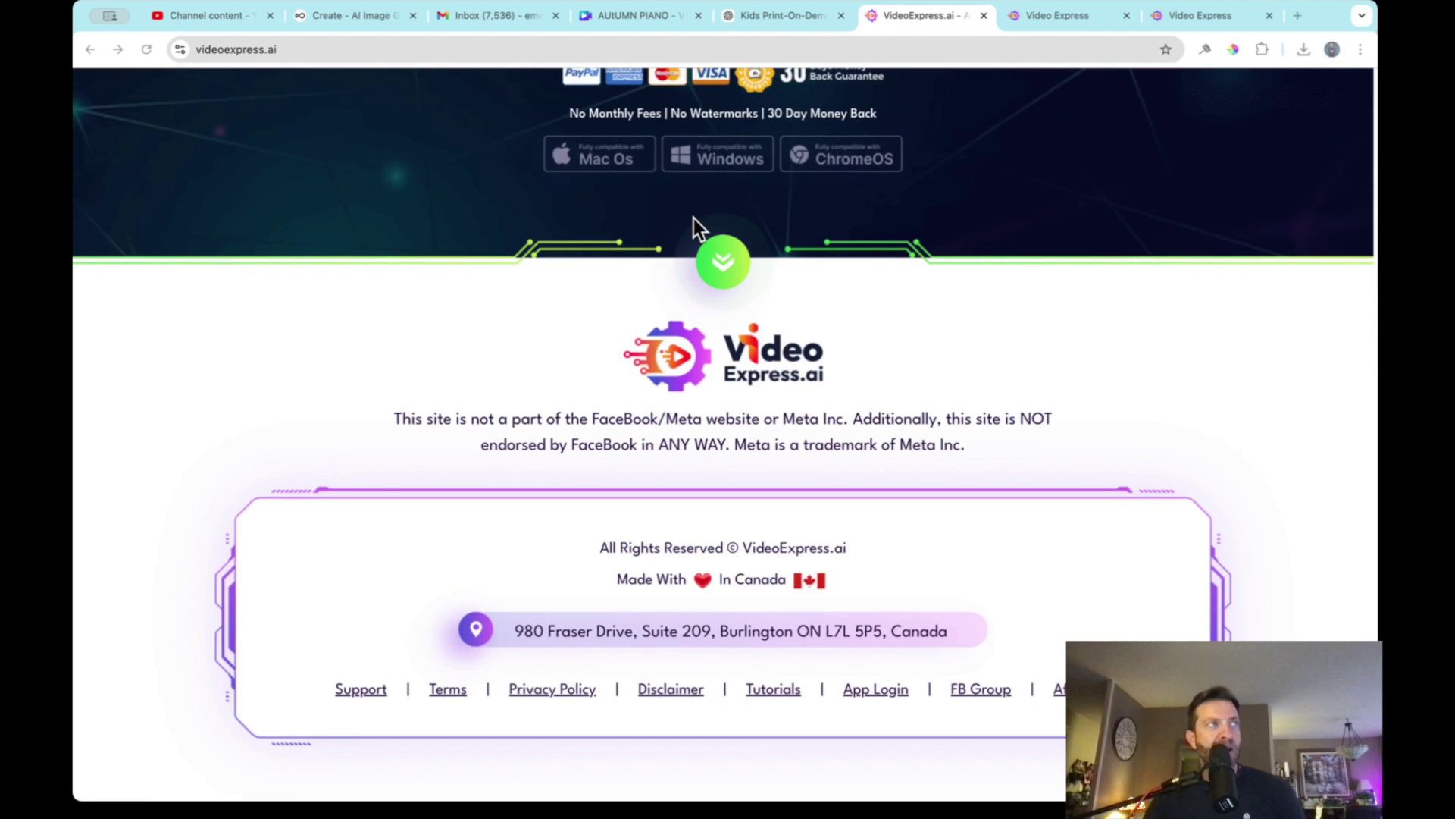
# Launch the editor from the footer's App Login link and show the Create with AI tool list.
pyautogui.click(882, 690)
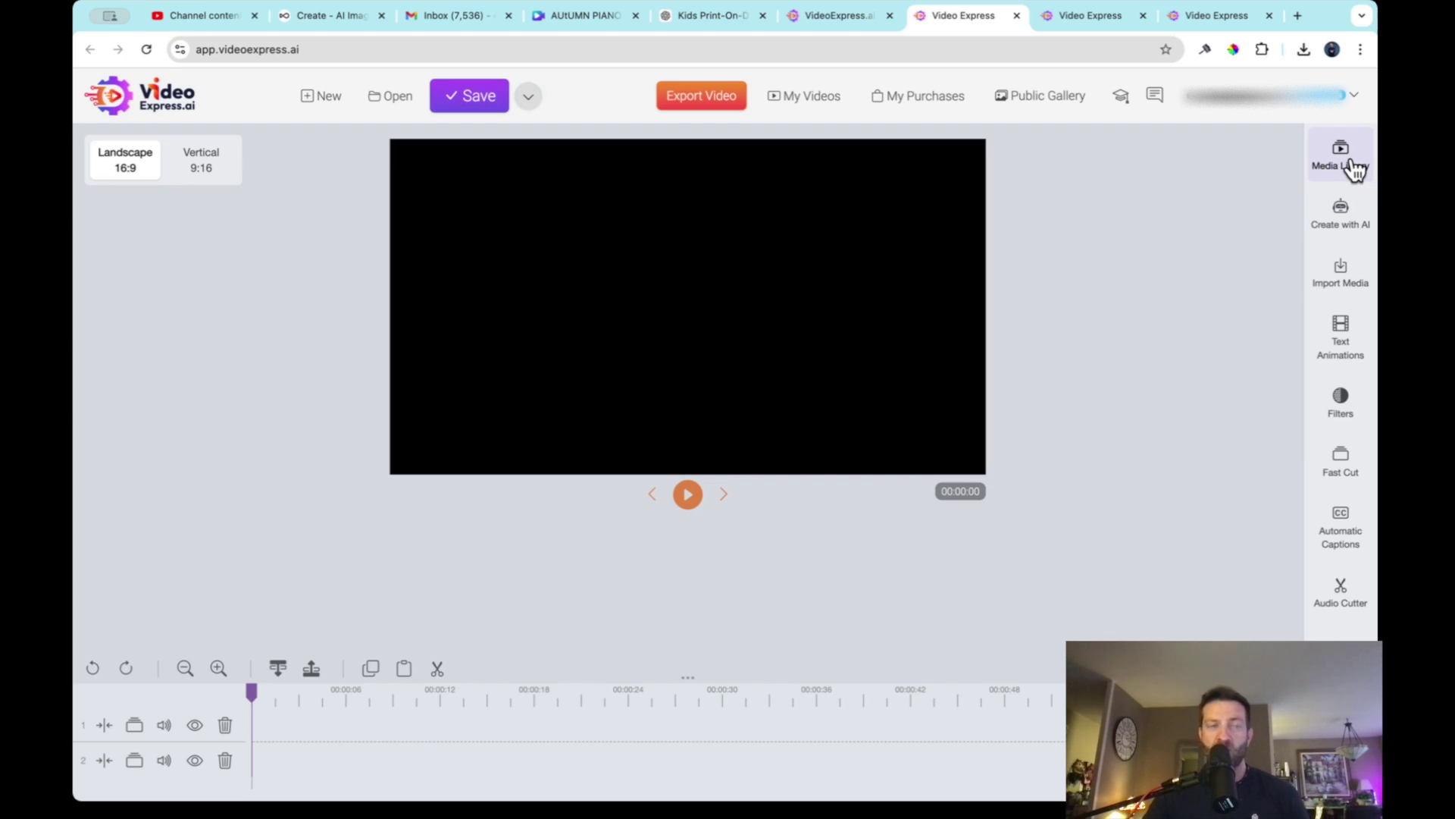
pyautogui.click(1338, 233)
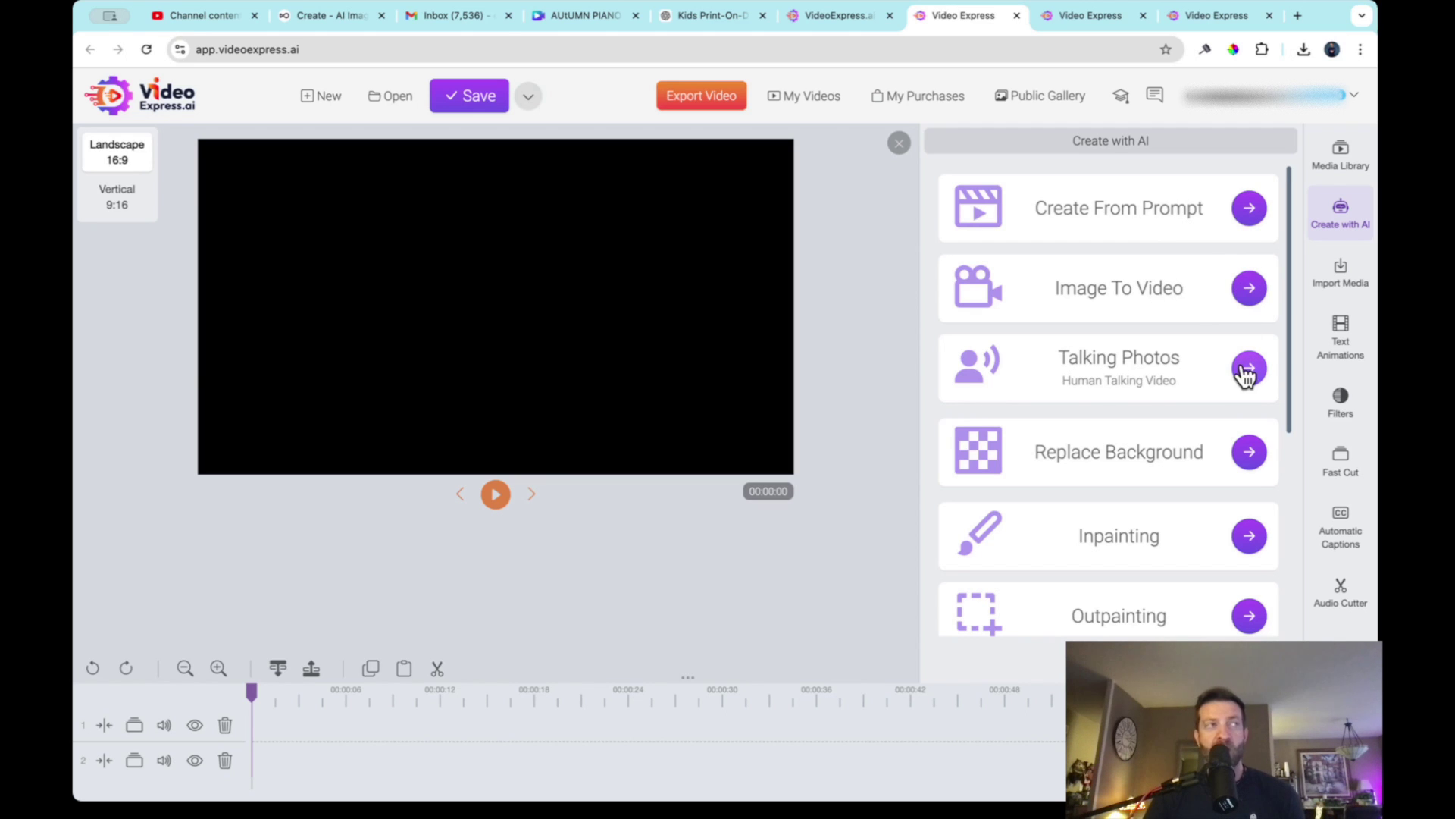
pyautogui.scroll(-1, 1244, 428)
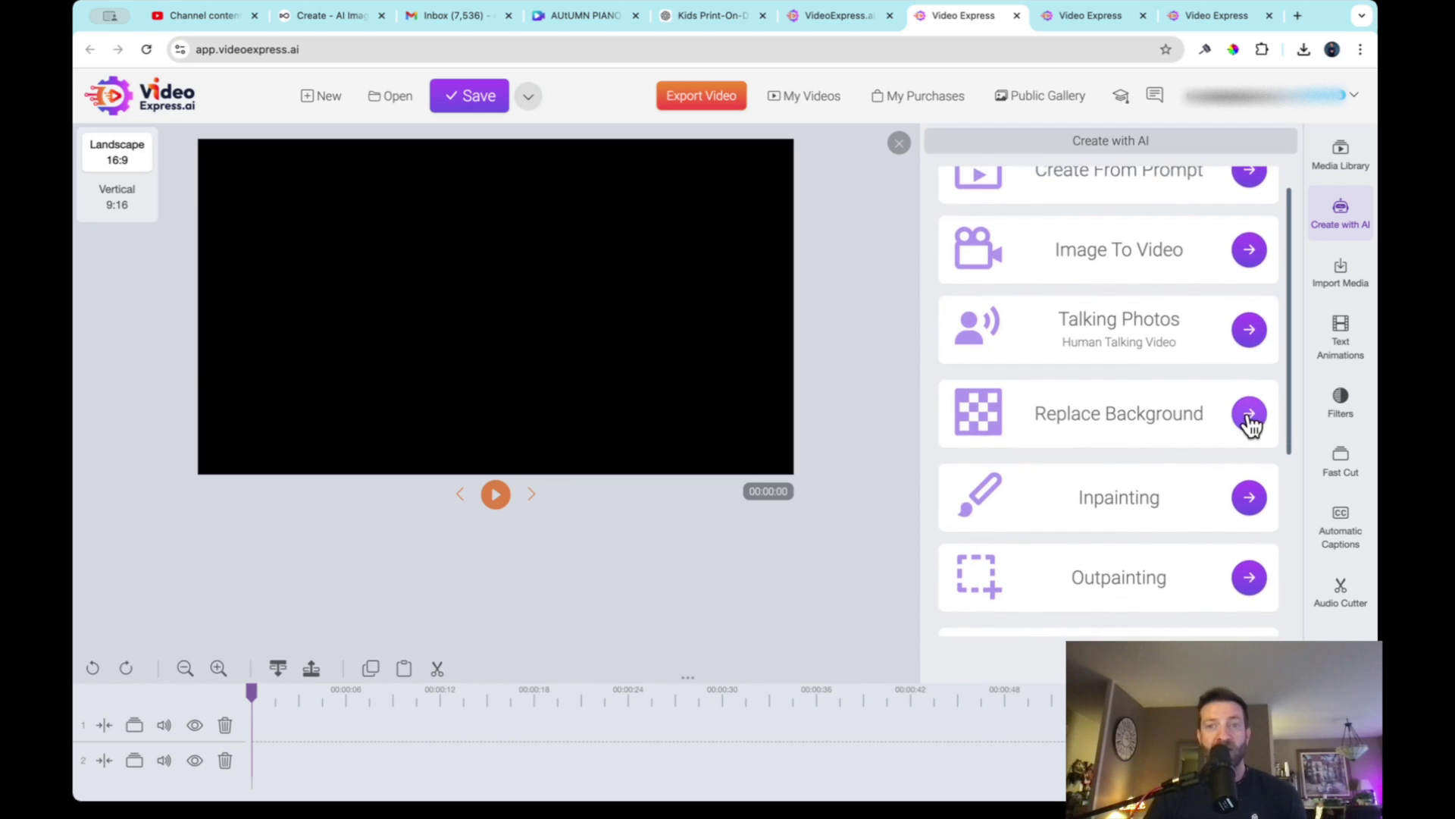
pyautogui.scroll(-3, 1249, 424)
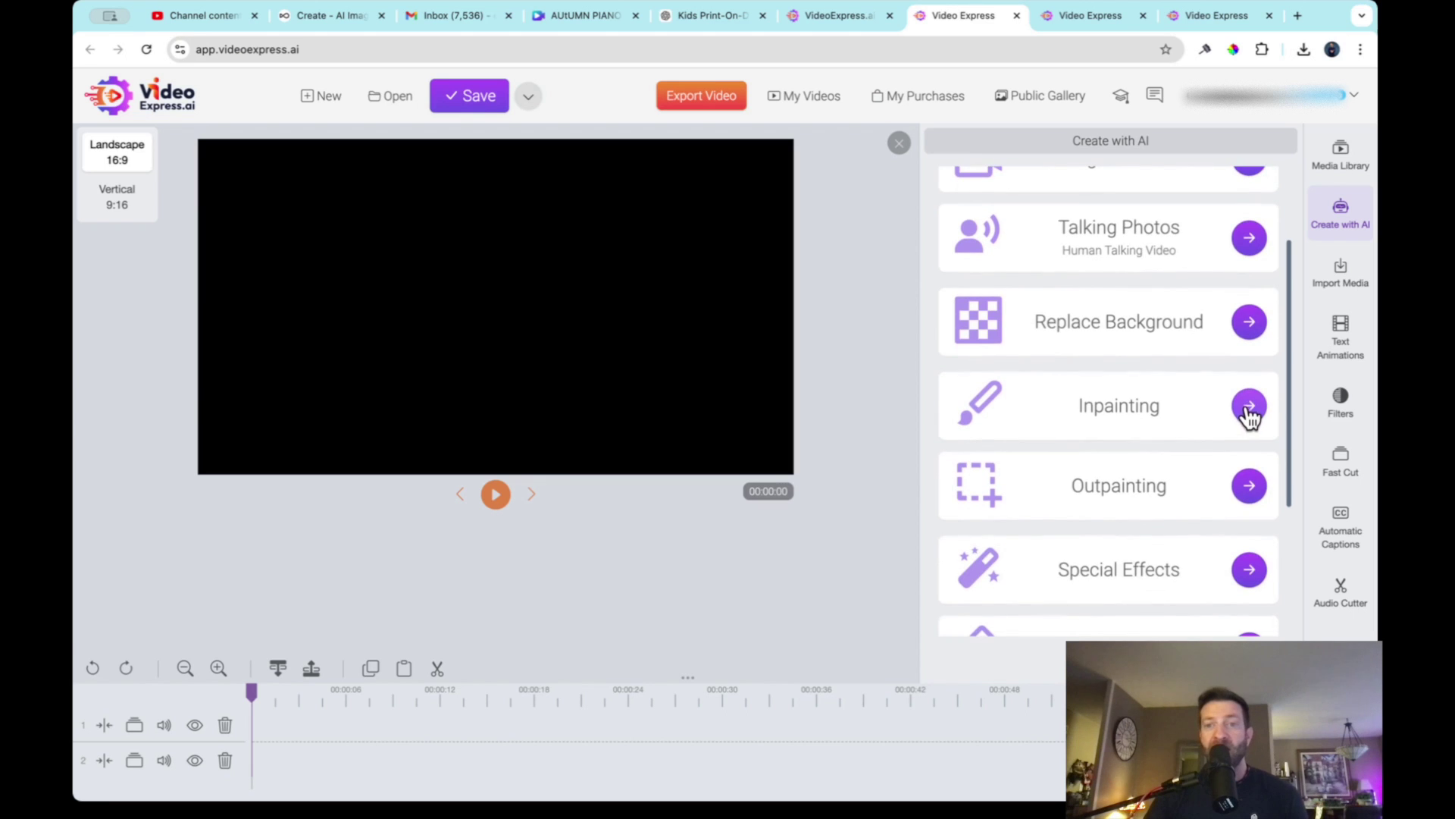
pyautogui.scroll(-2, 1249, 423)
pyautogui.scroll(-3, 1249, 421)
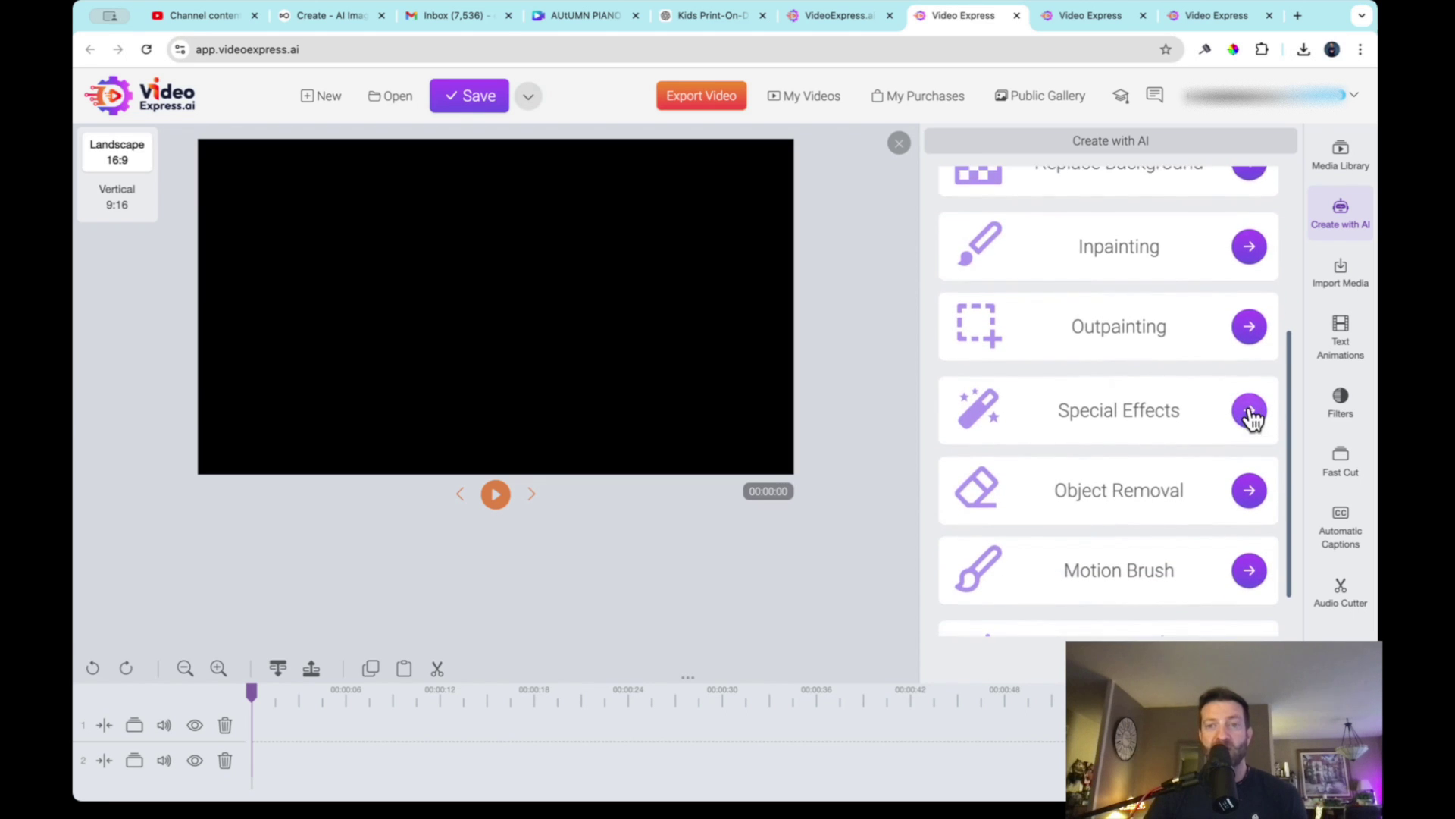
pyautogui.scroll(-2, 1250, 420)
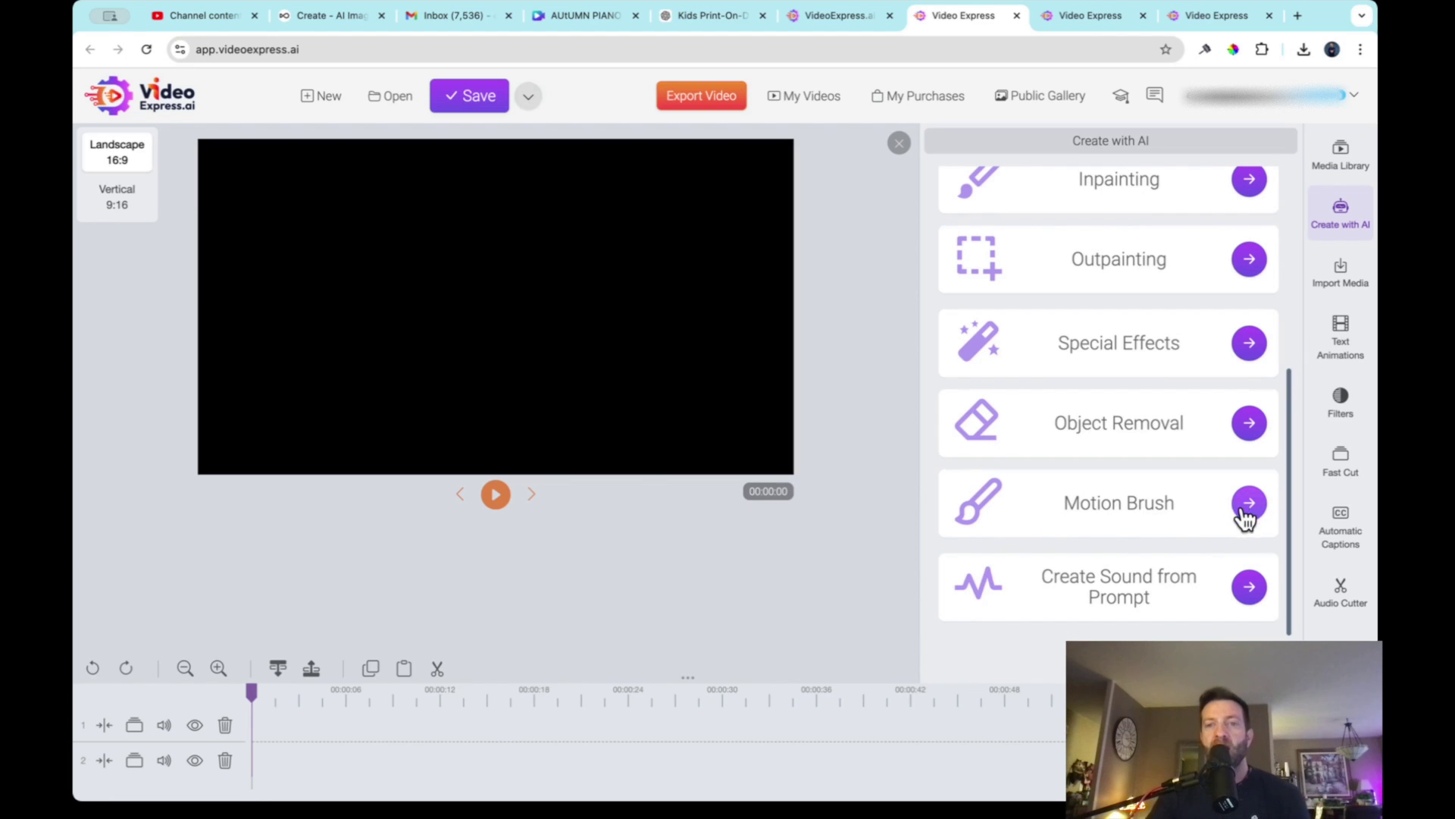
pyautogui.scroll(1, 1240, 513)
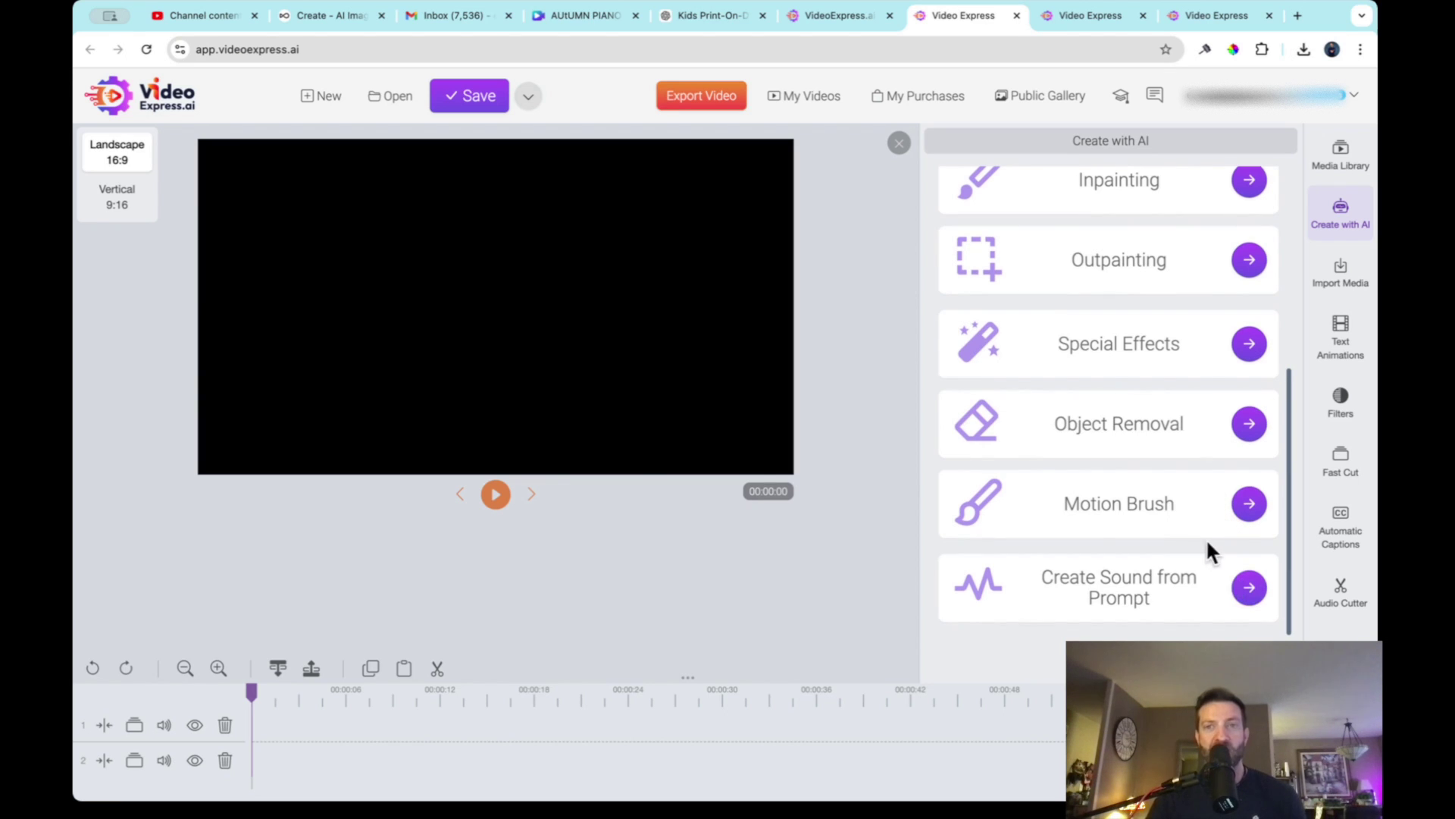
pyautogui.scroll(5, 1104, 422)
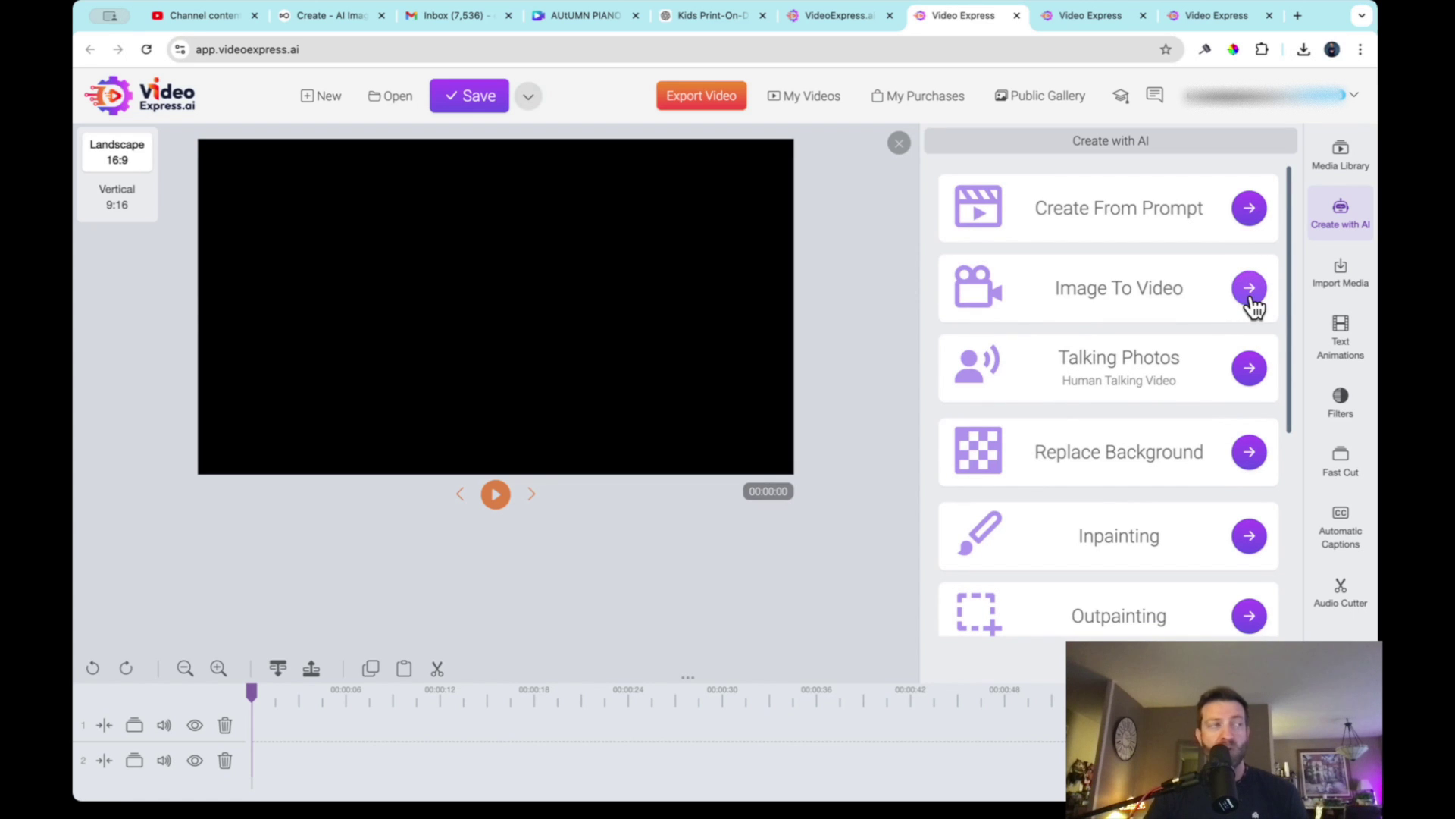
# Enter 'caveman' as the positive prompt, extend it into a detailed cave scene, and generate an image.
pyautogui.click(1249, 210)
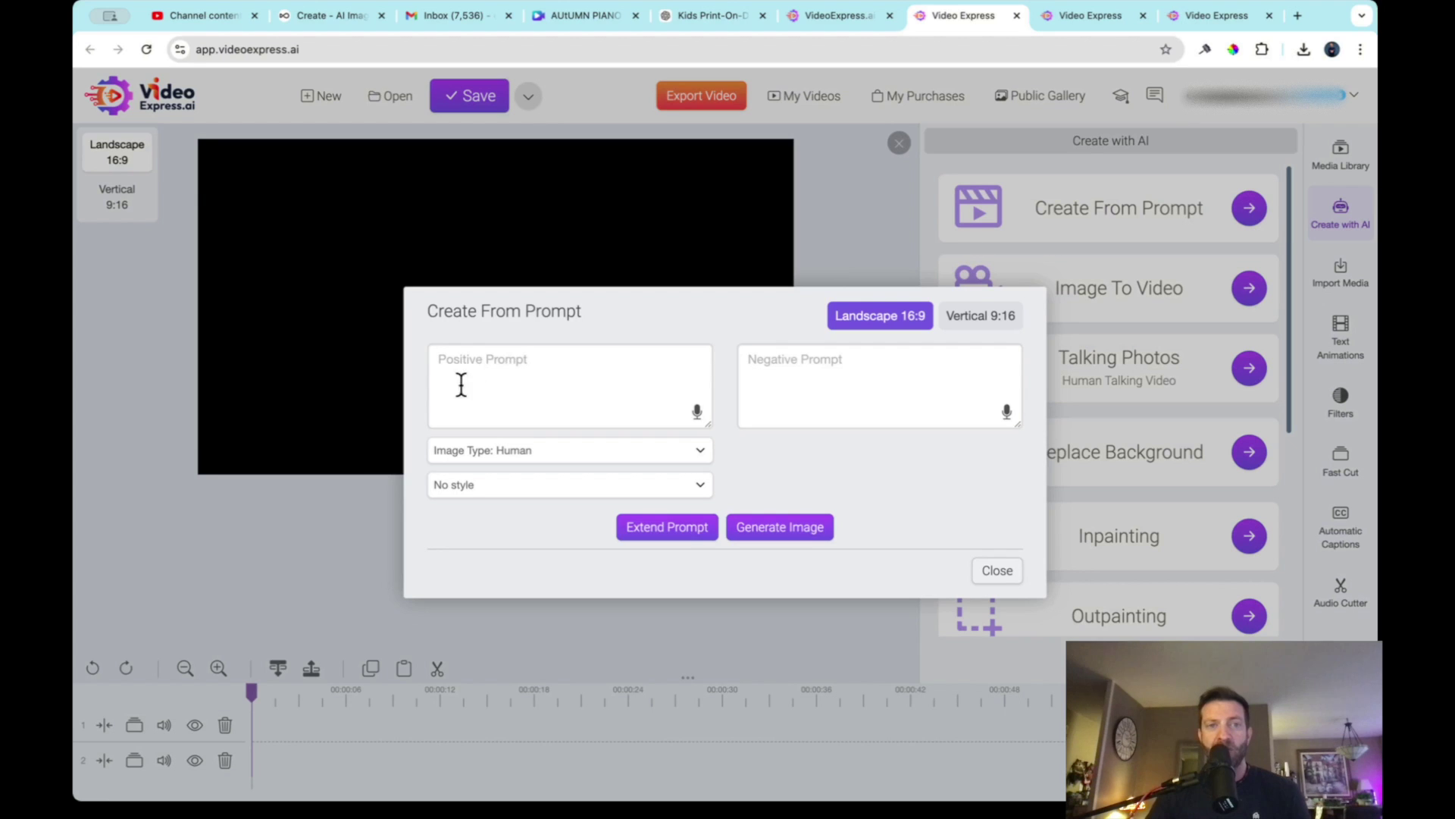
pyautogui.click(516, 363)
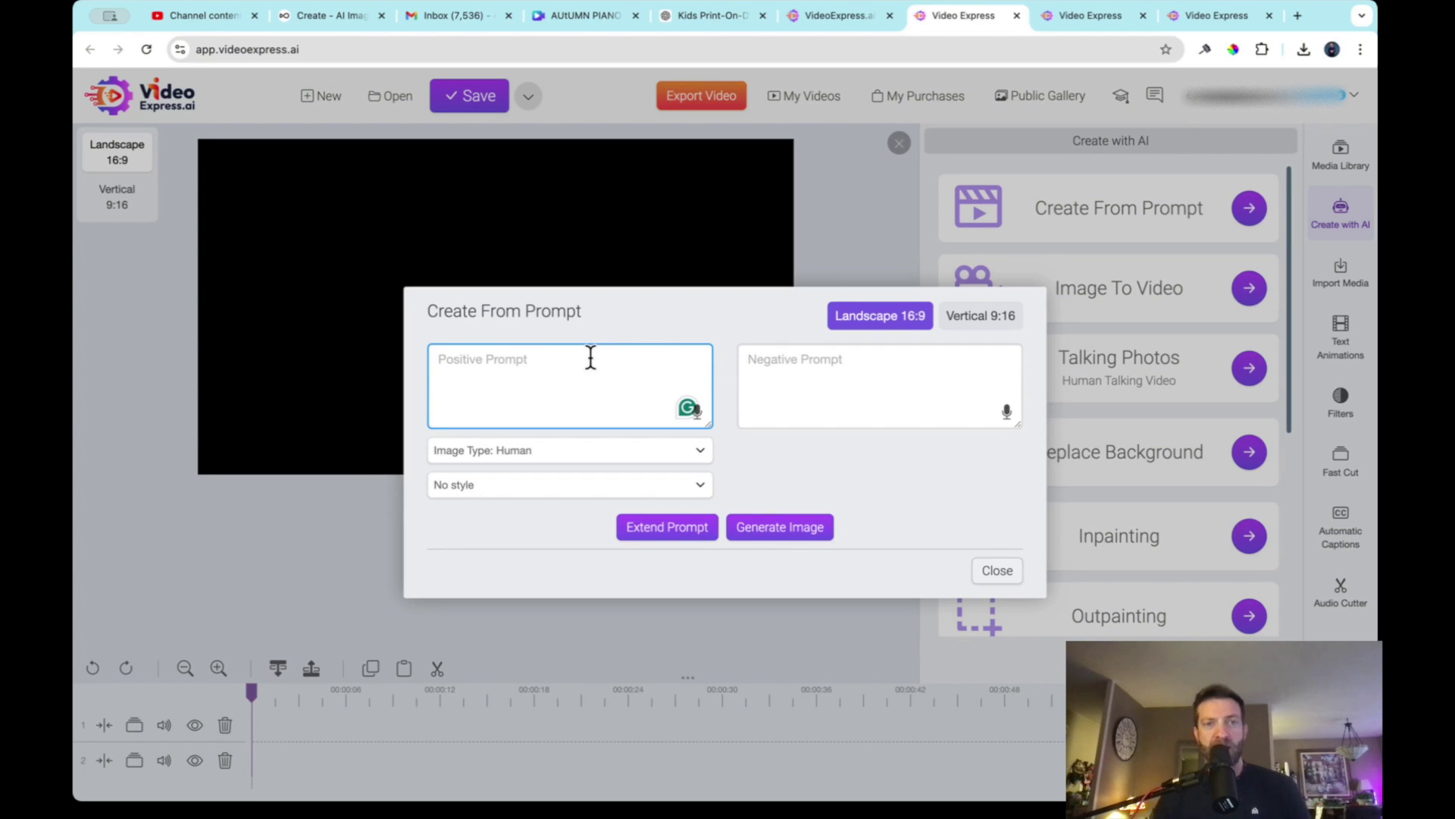
pyautogui.write('cave')
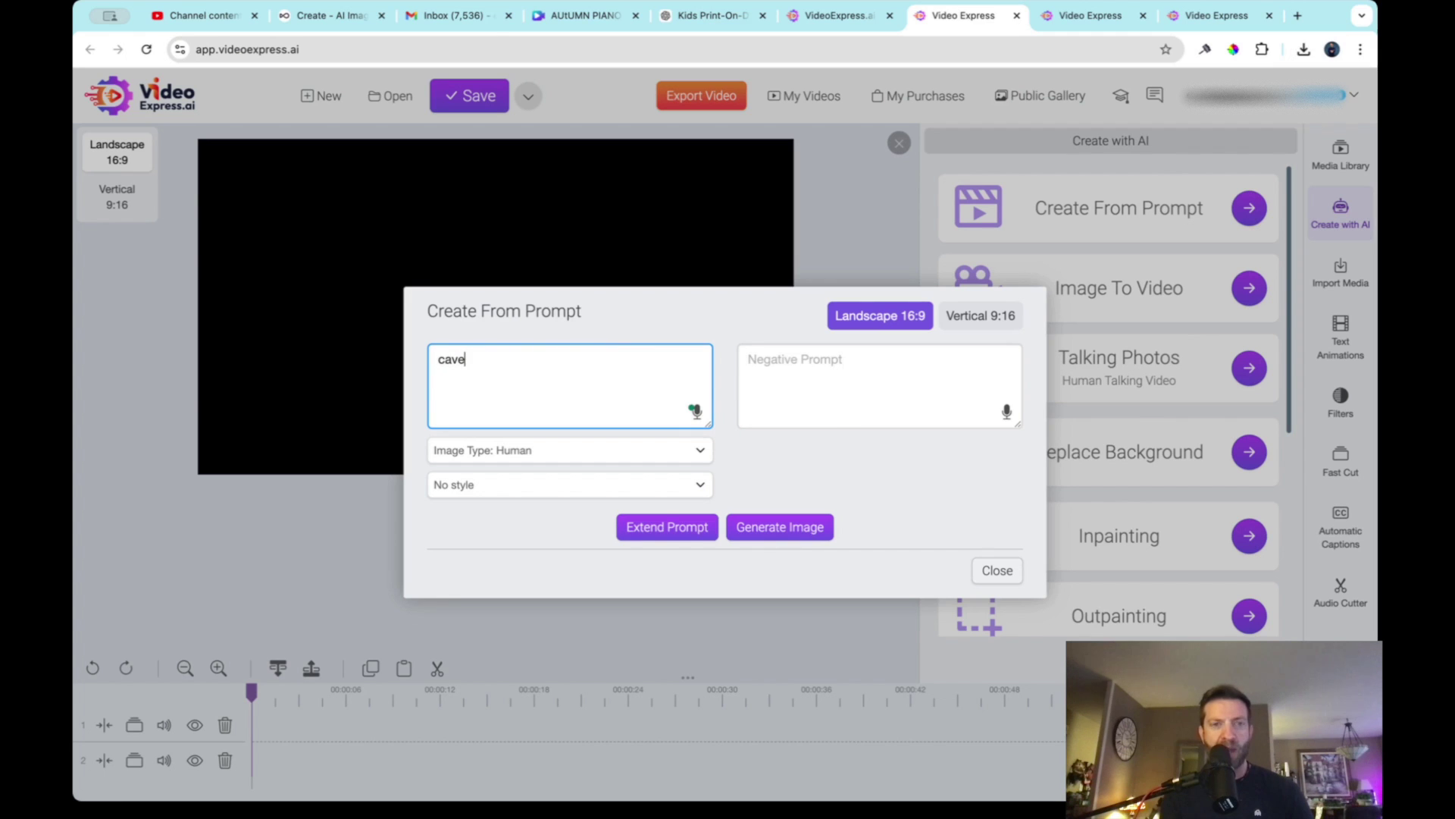
pyautogui.write('man')
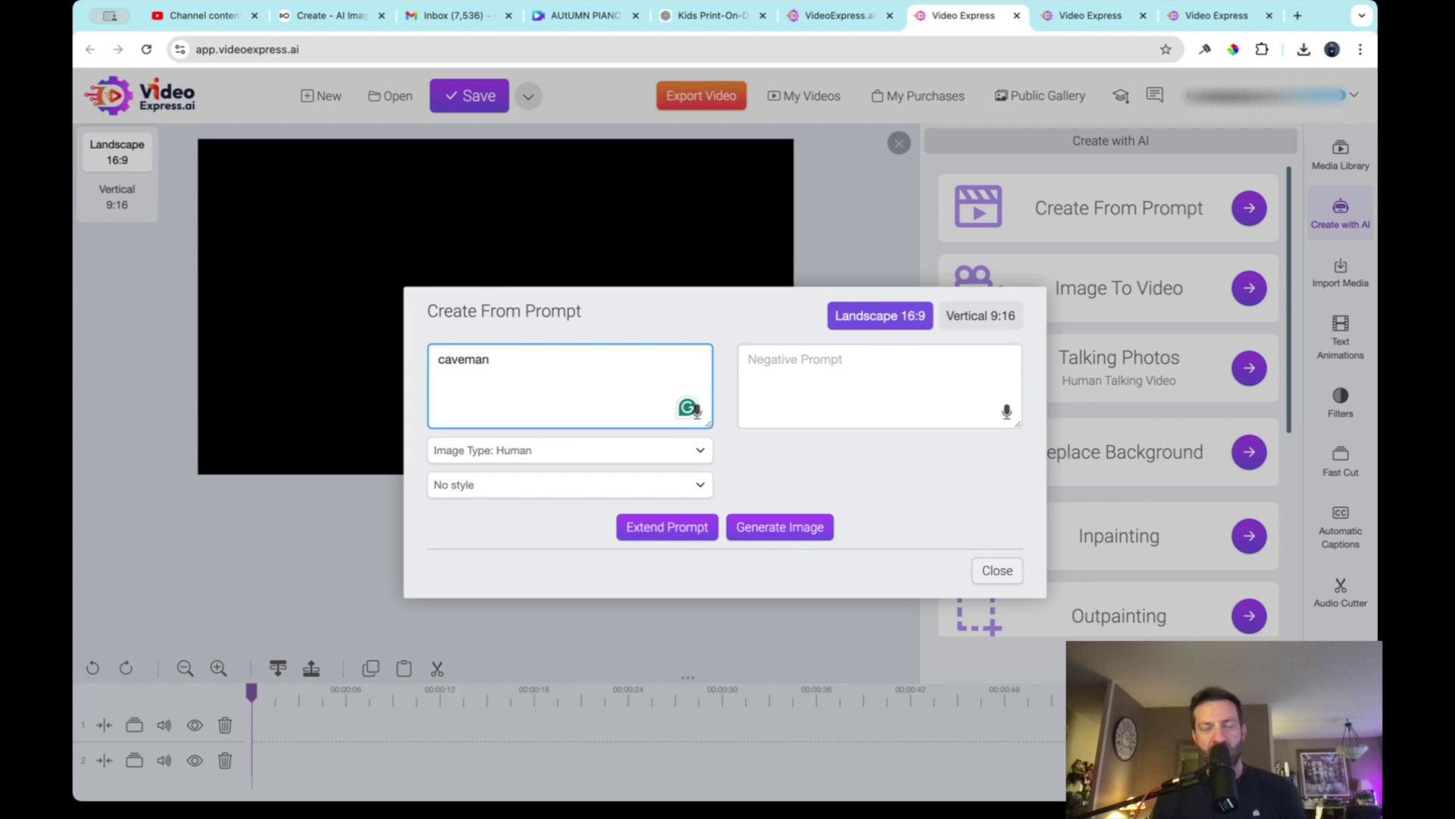
pyautogui.click(672, 532)
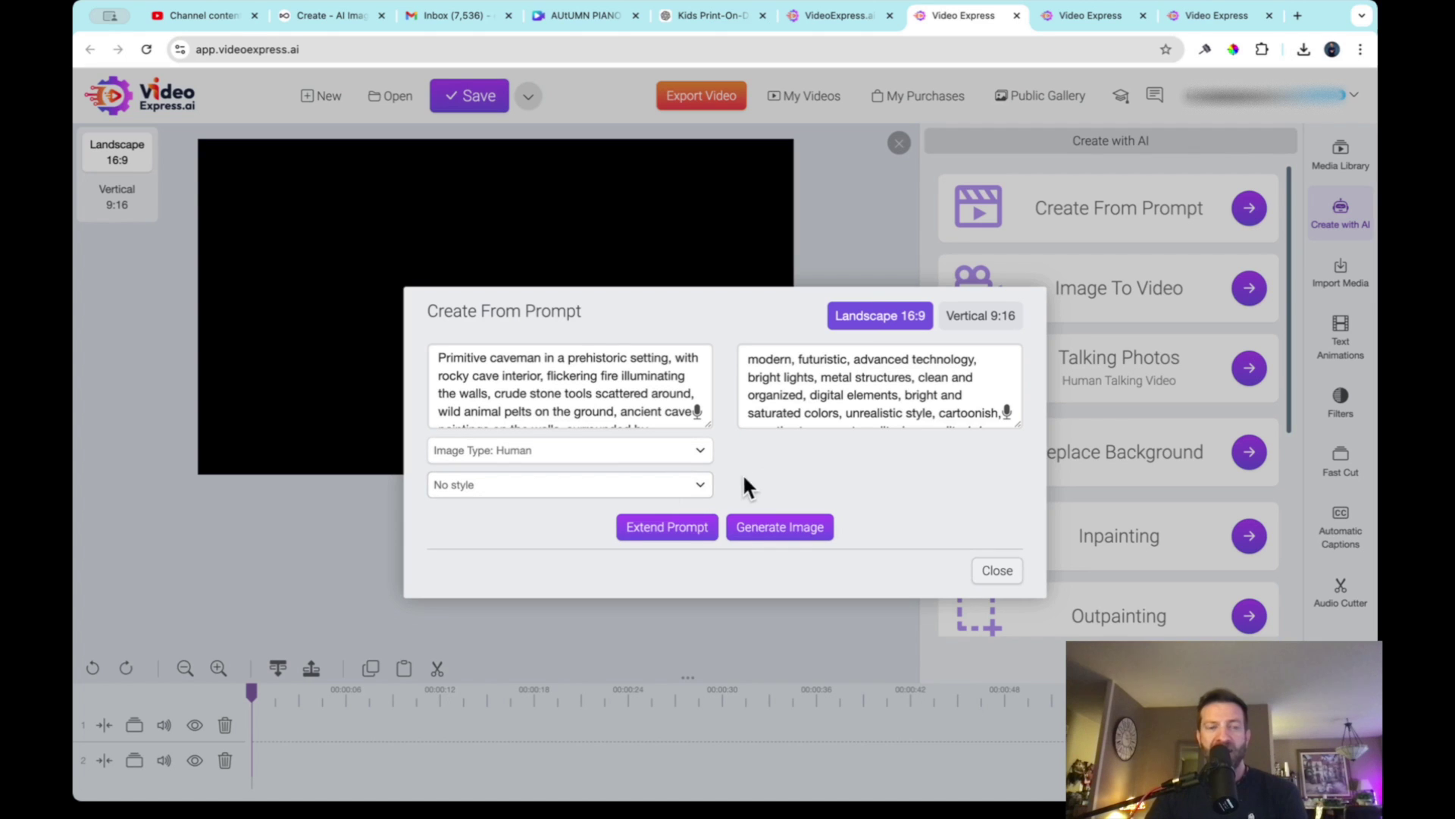
pyautogui.click(788, 528)
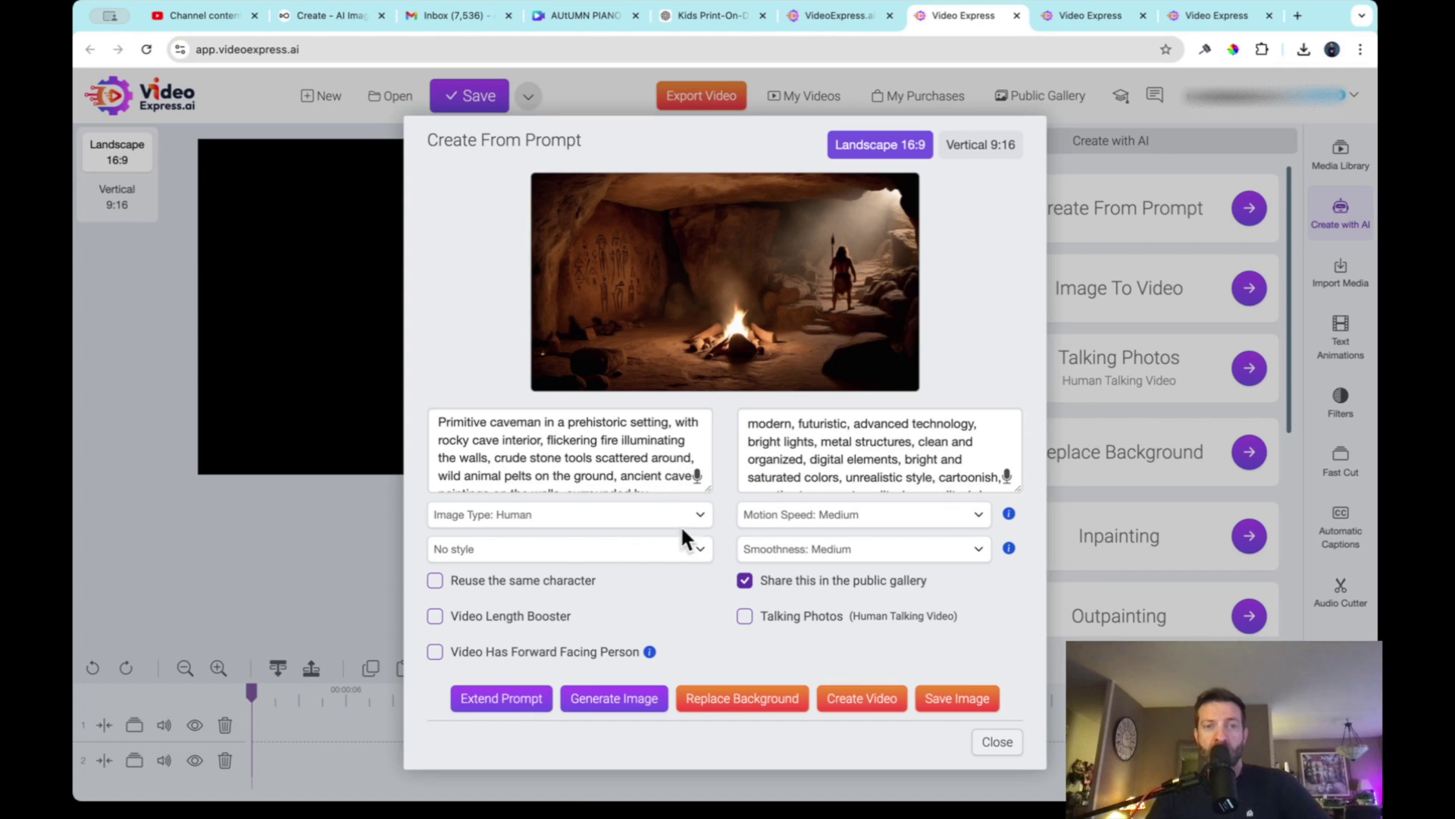
# Switch the image type from Human to 2D and re-extend the caveman prompt.
pyautogui.click(592, 448)
pyautogui.click(470, 423)
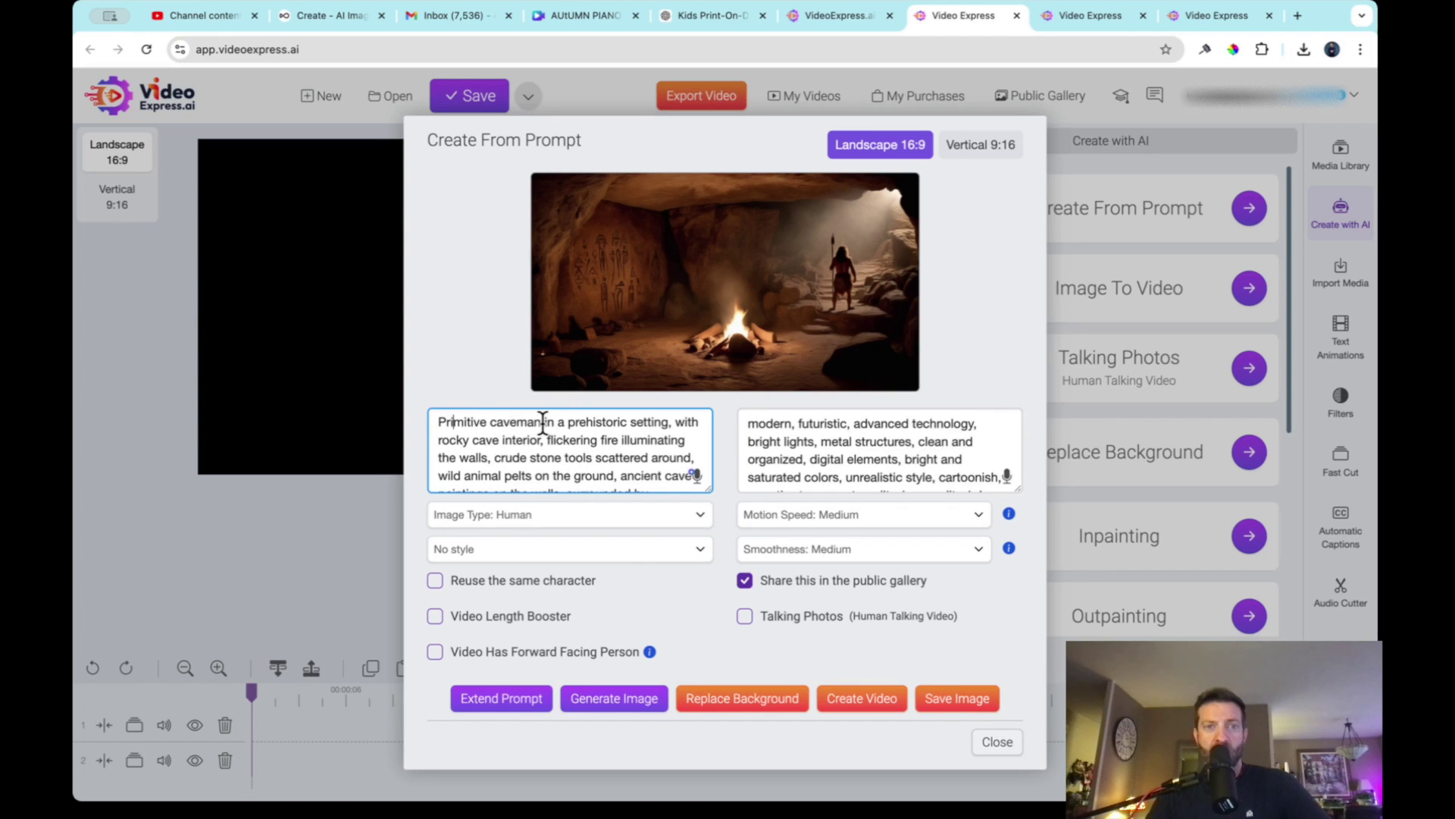
pyautogui.click(574, 423)
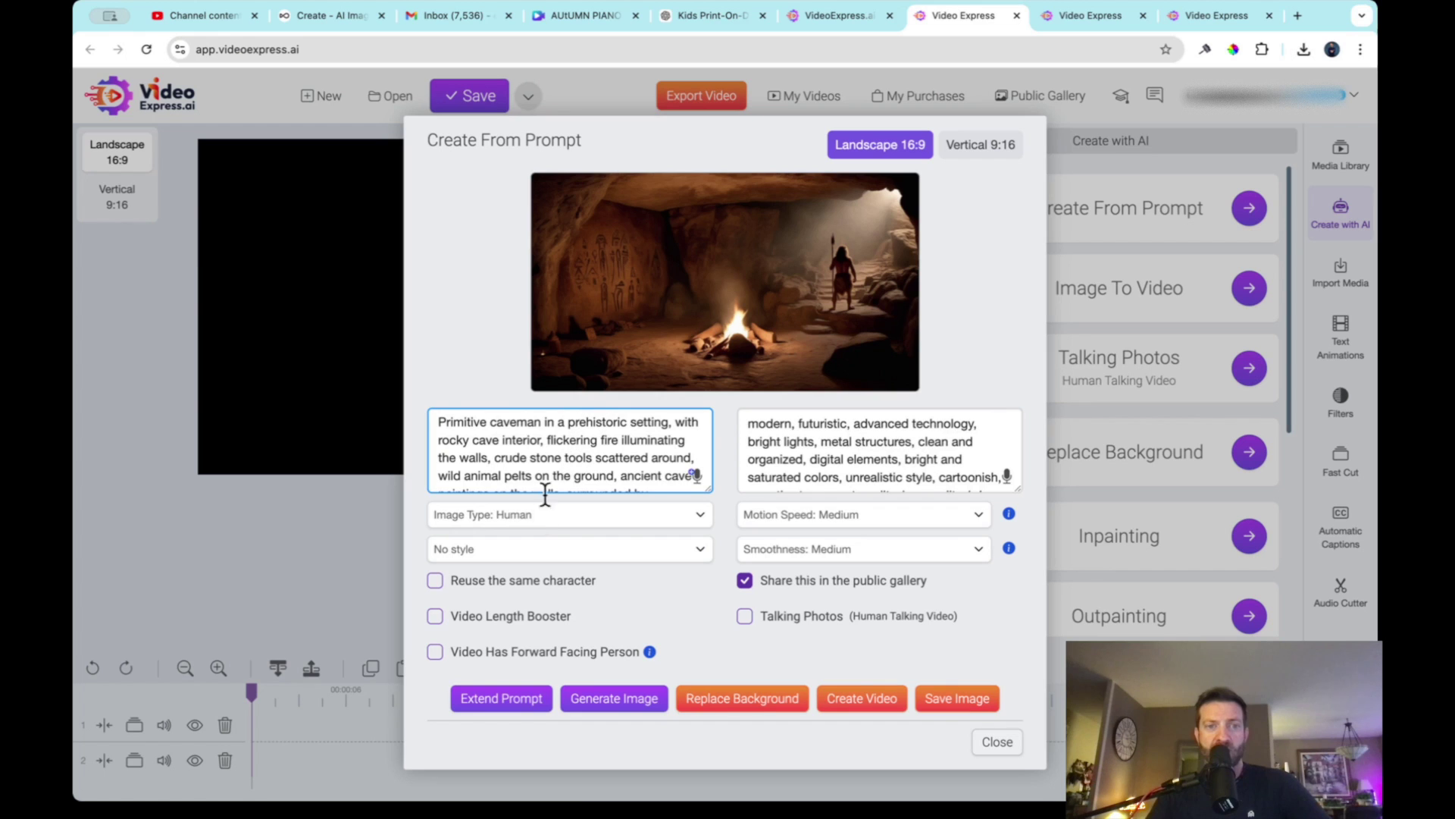
pyautogui.click(591, 498)
pyautogui.click(588, 534)
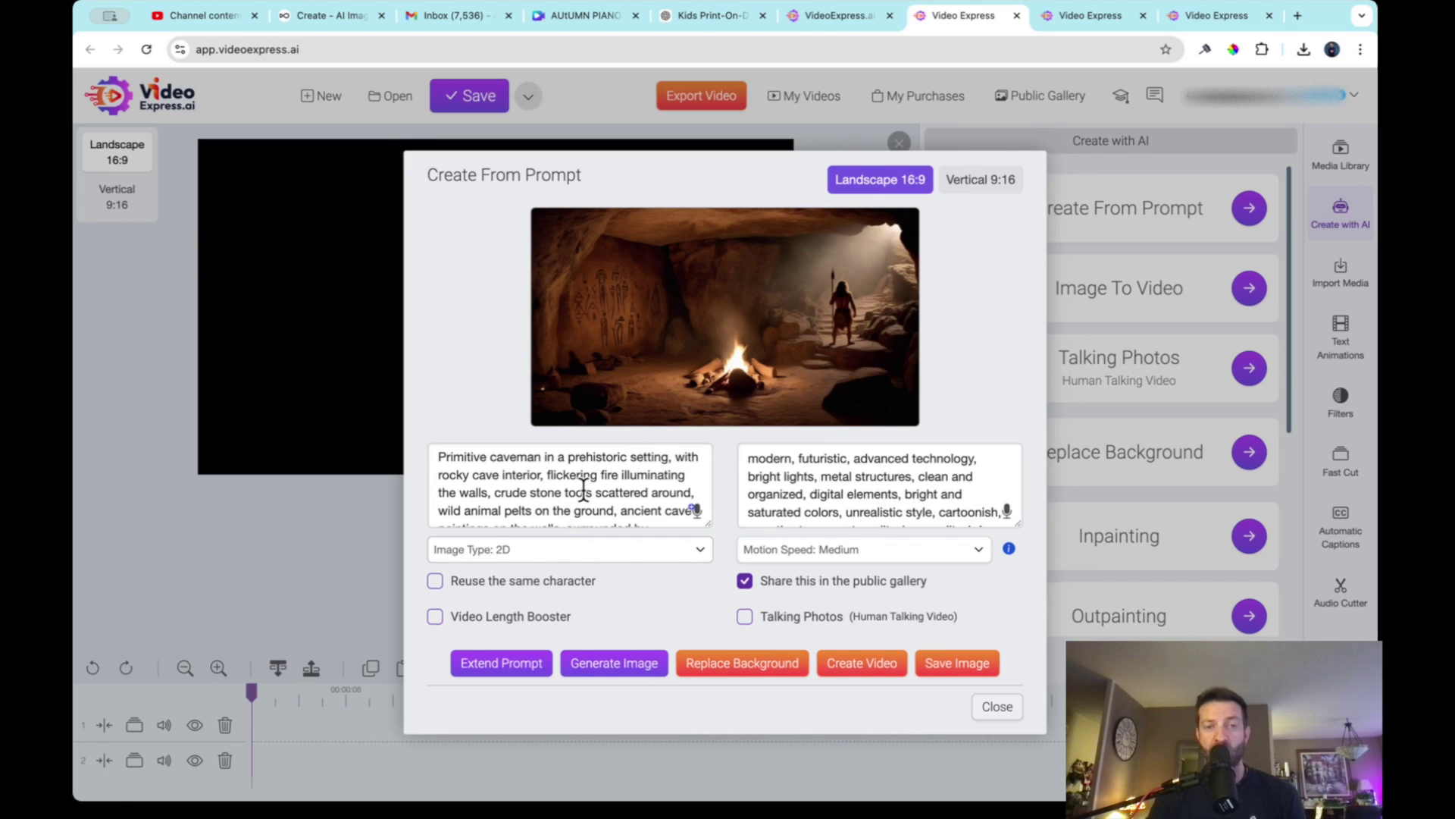
pyautogui.click(503, 659)
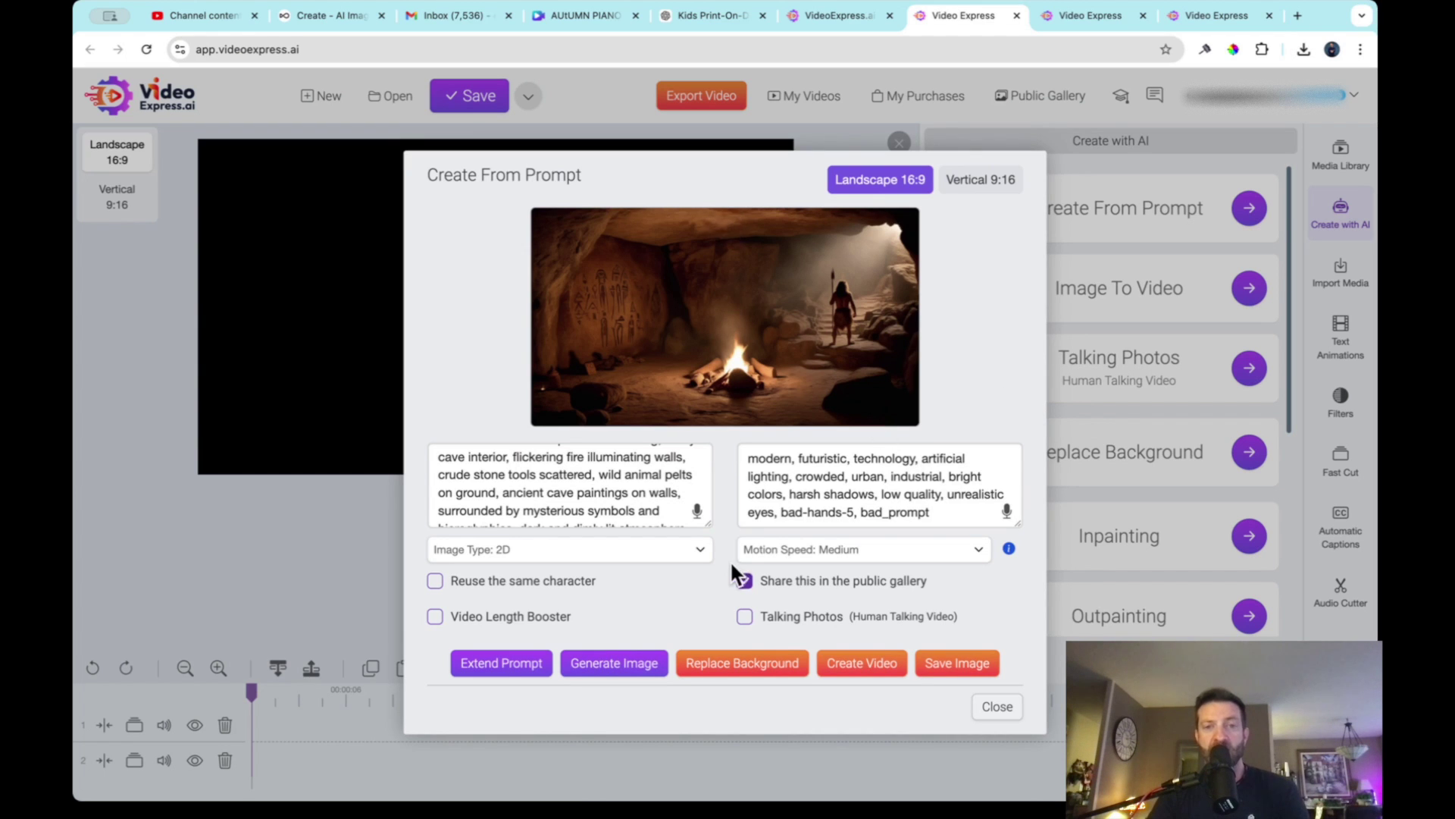
# Generate a new cave image unshared from the public gallery, save it, and set image type 3D.
pyautogui.click(609, 663)
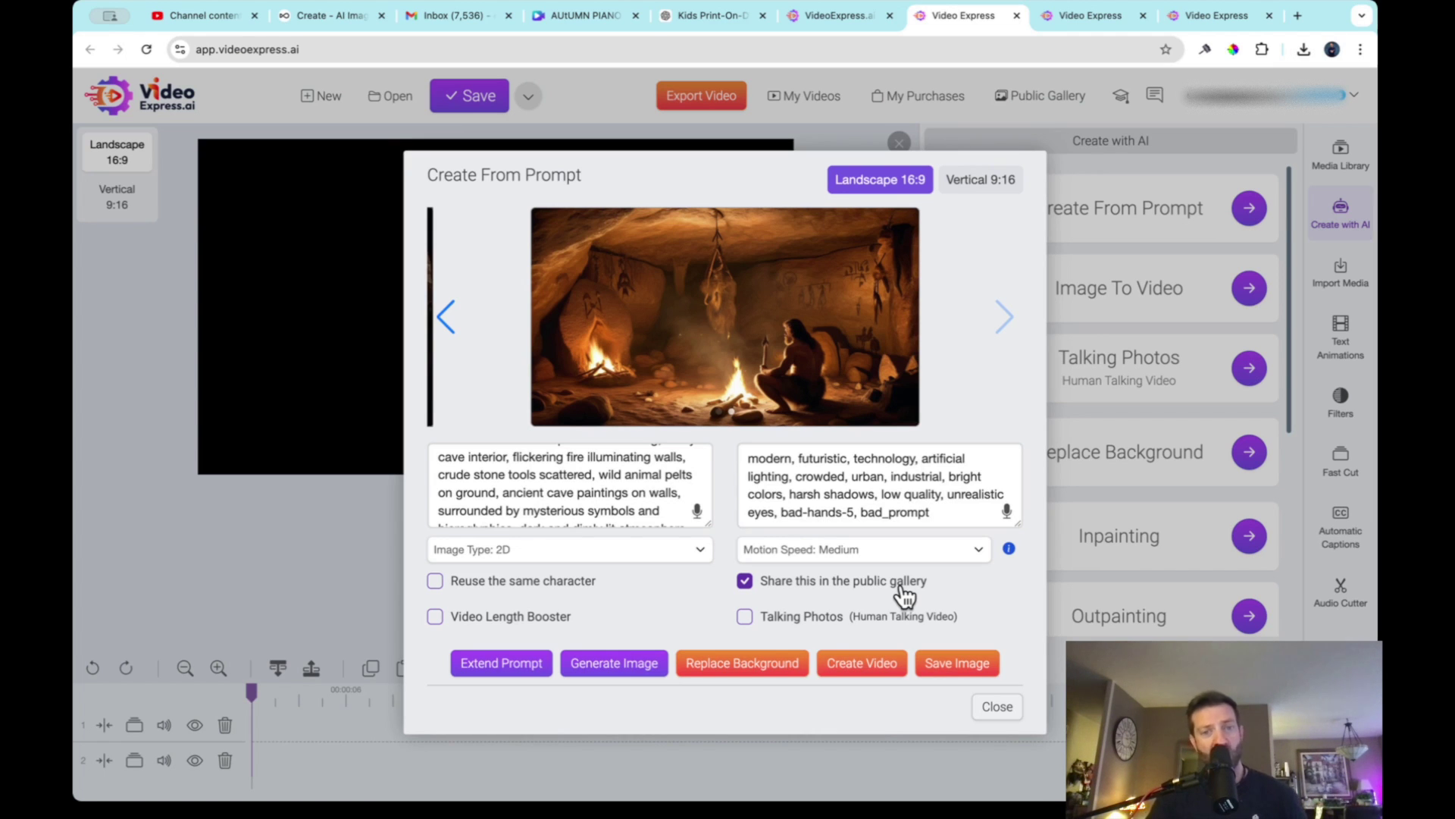
pyautogui.click(743, 582)
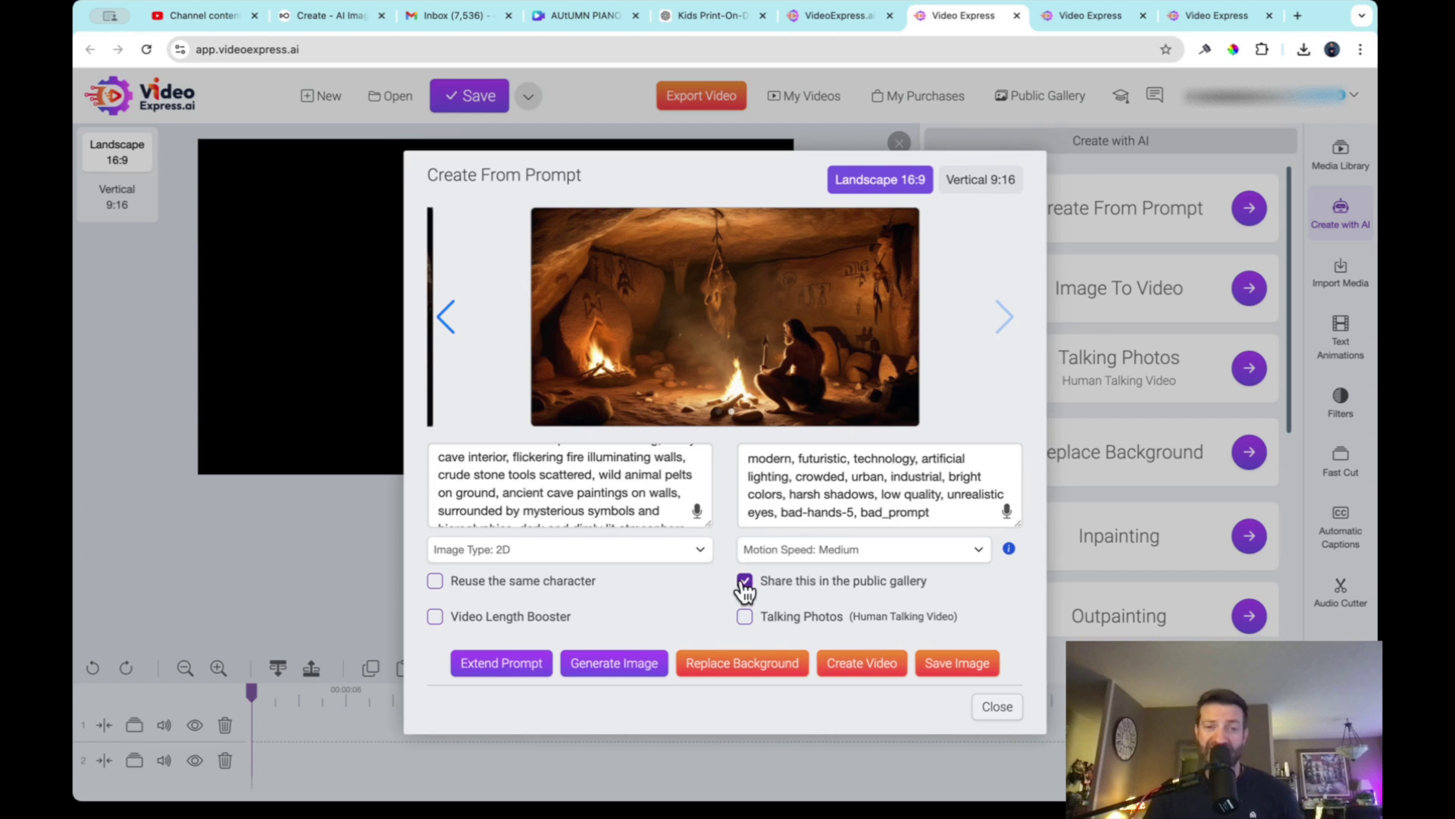
pyautogui.click(957, 663)
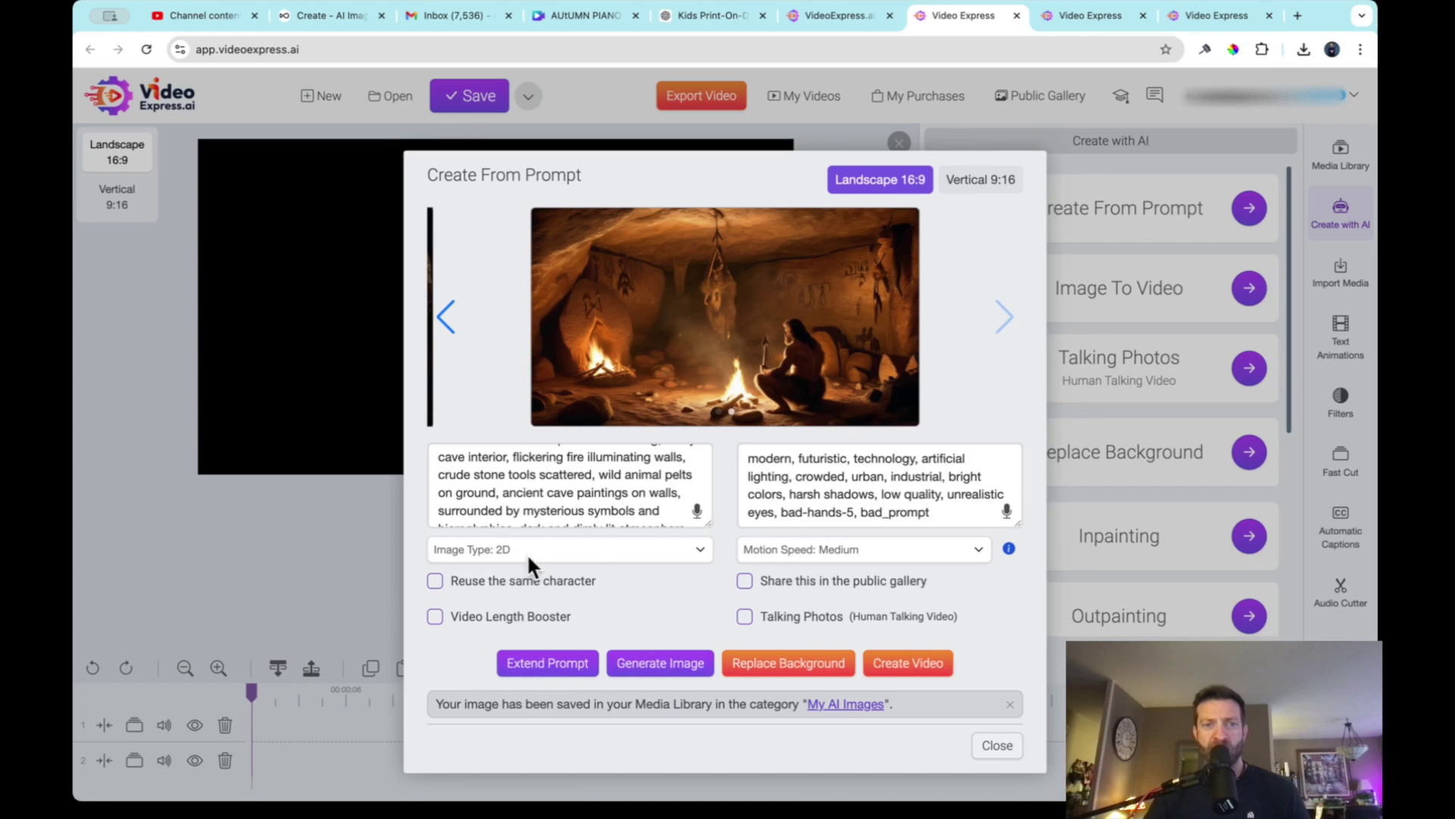
pyautogui.click(564, 582)
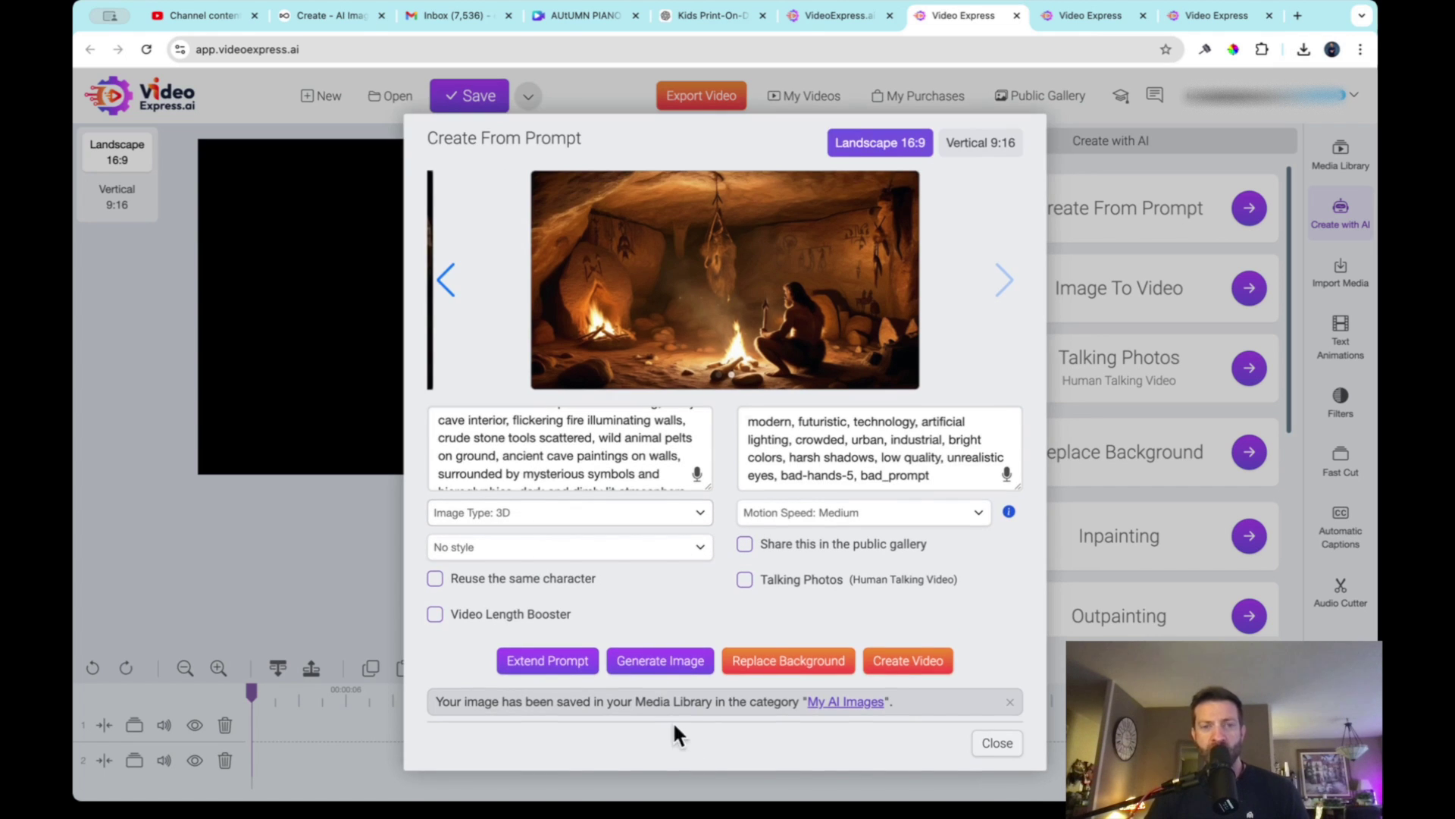
# Generate a 3D cave image, save a PhotoRealistic version, and generate another from the prompt.
pyautogui.click(658, 665)
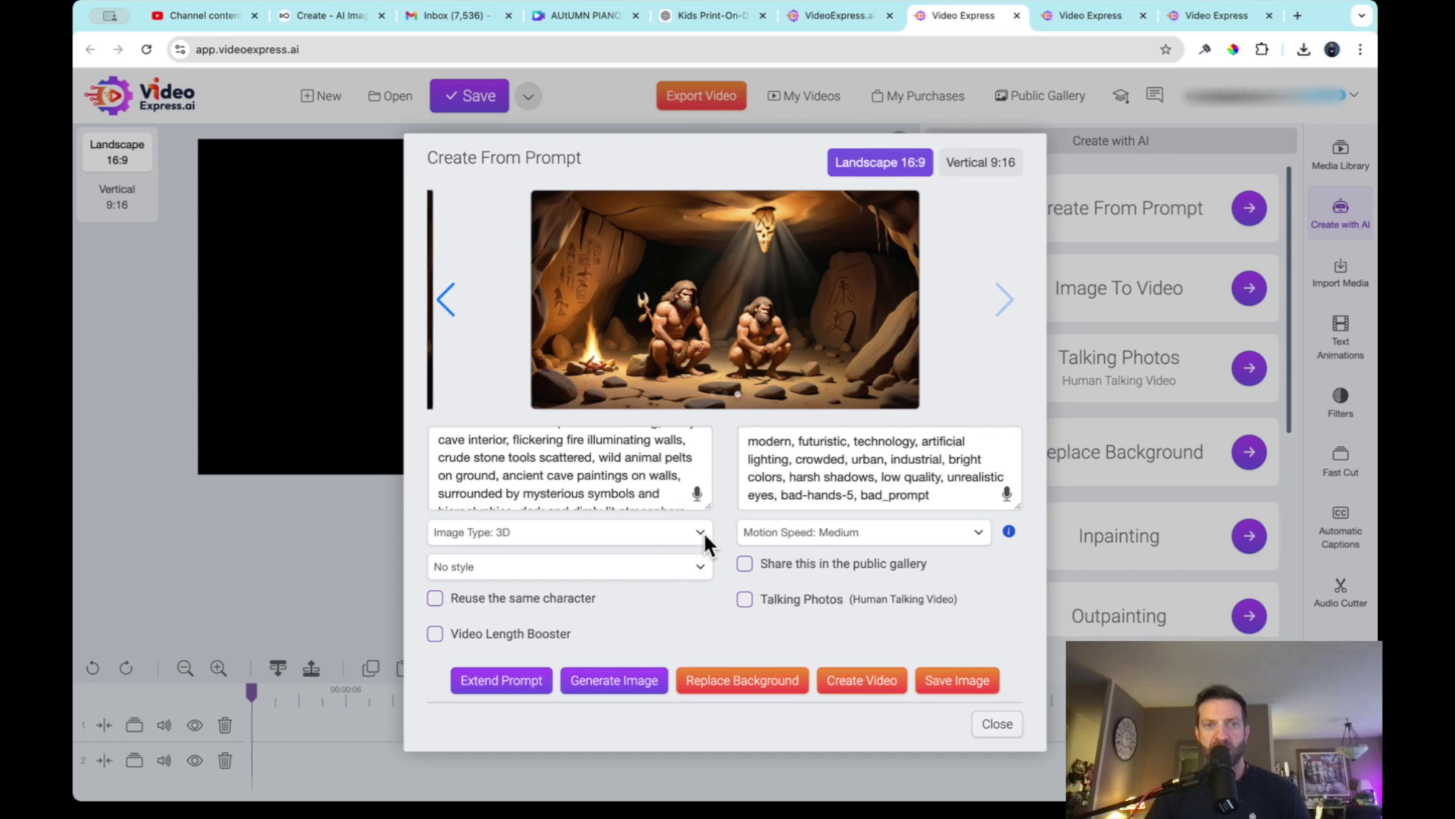
pyautogui.click(620, 542)
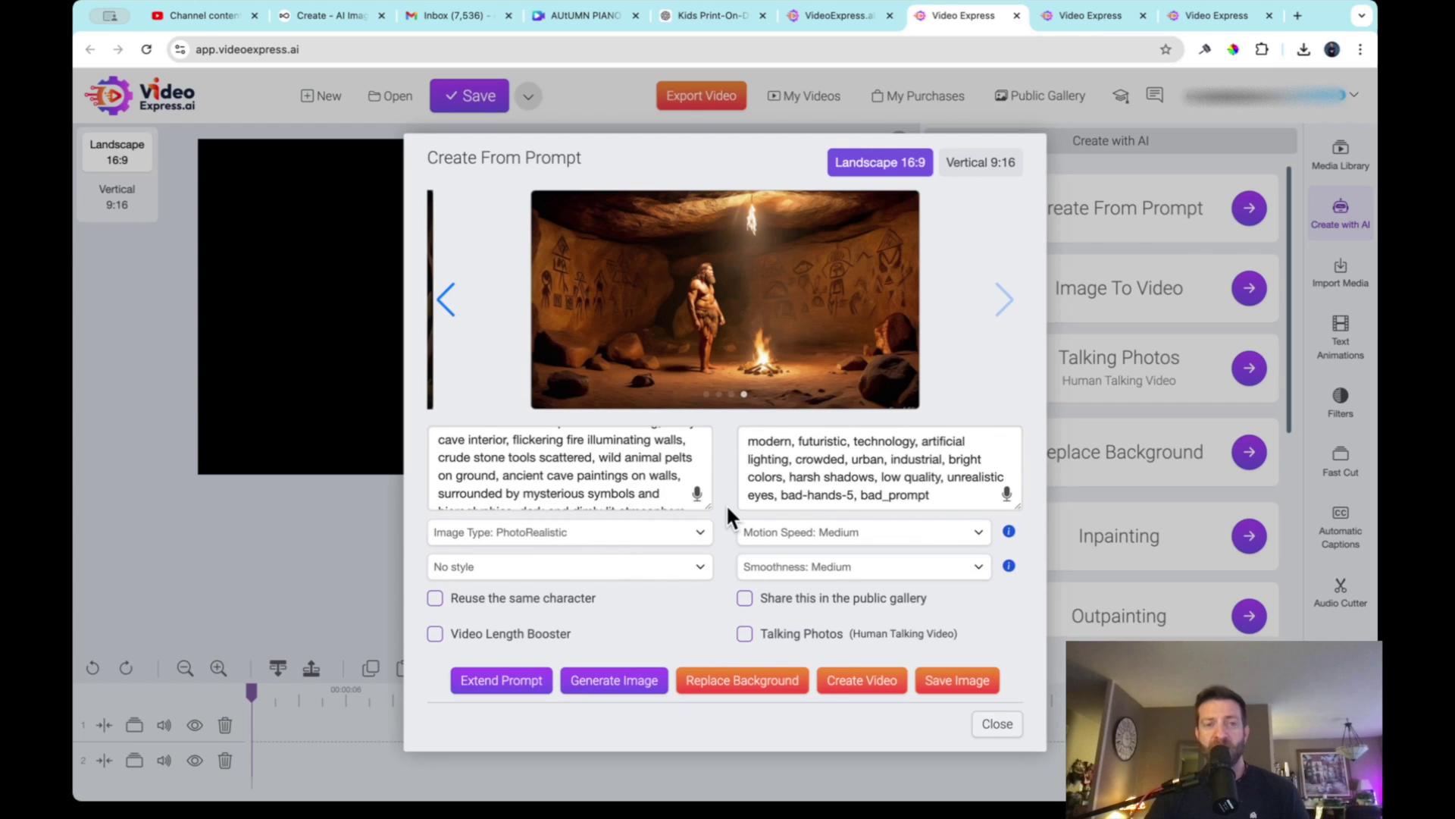
pyautogui.click(968, 677)
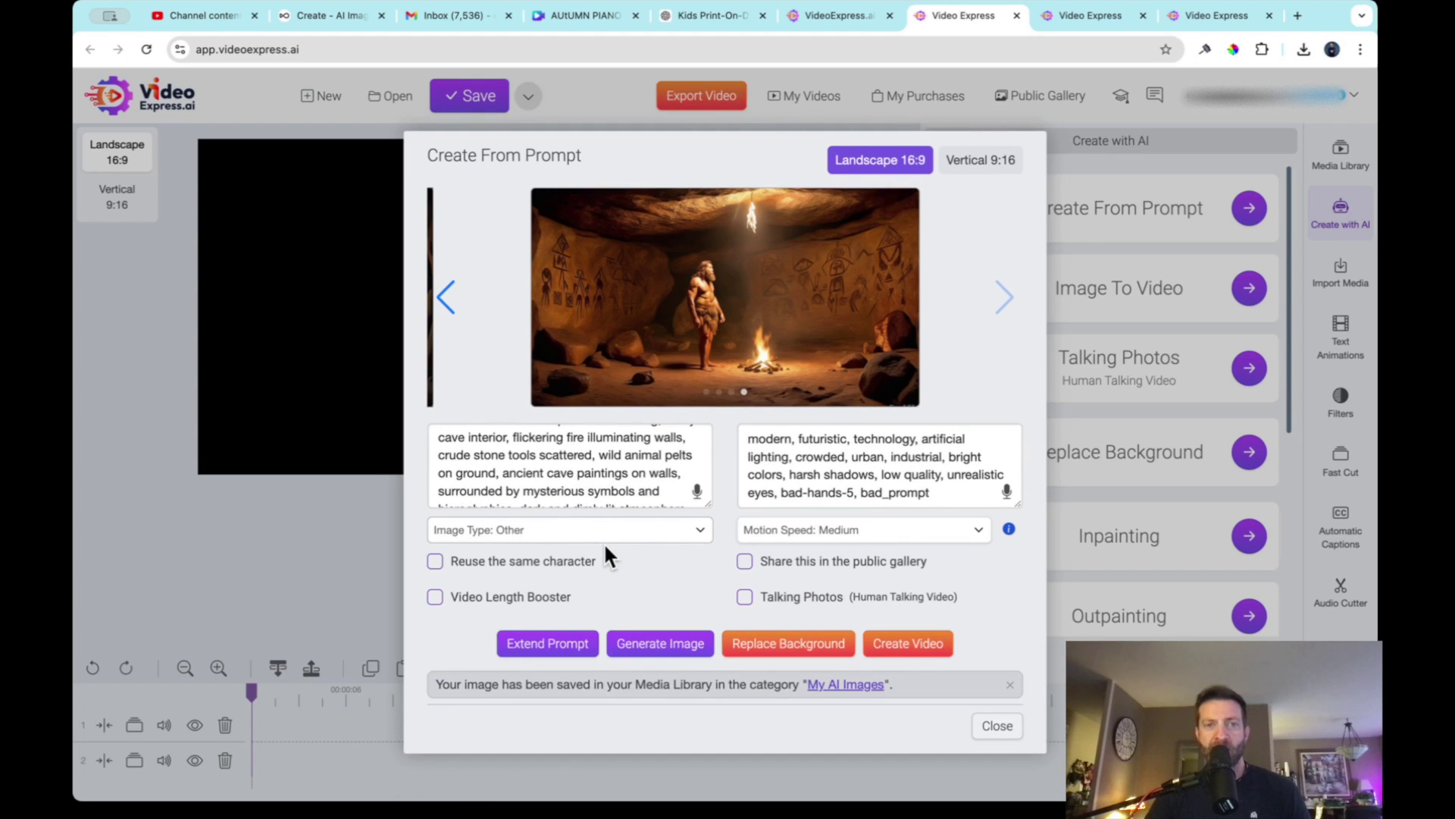
pyautogui.click(661, 643)
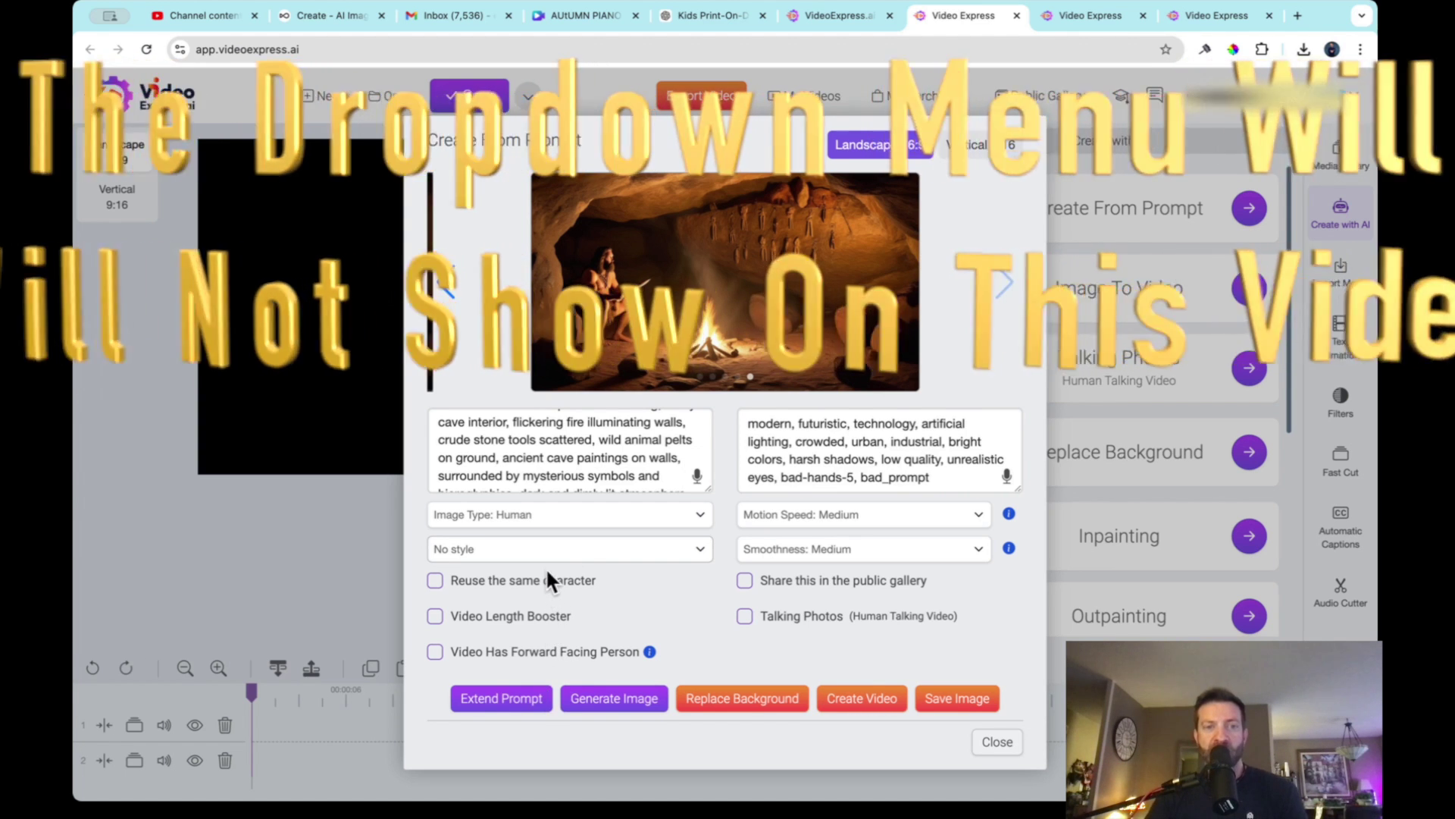
# Generate a Cinematic-style image with Reuse the same character ticked.
pyautogui.click(547, 552)
pyautogui.click(644, 550)
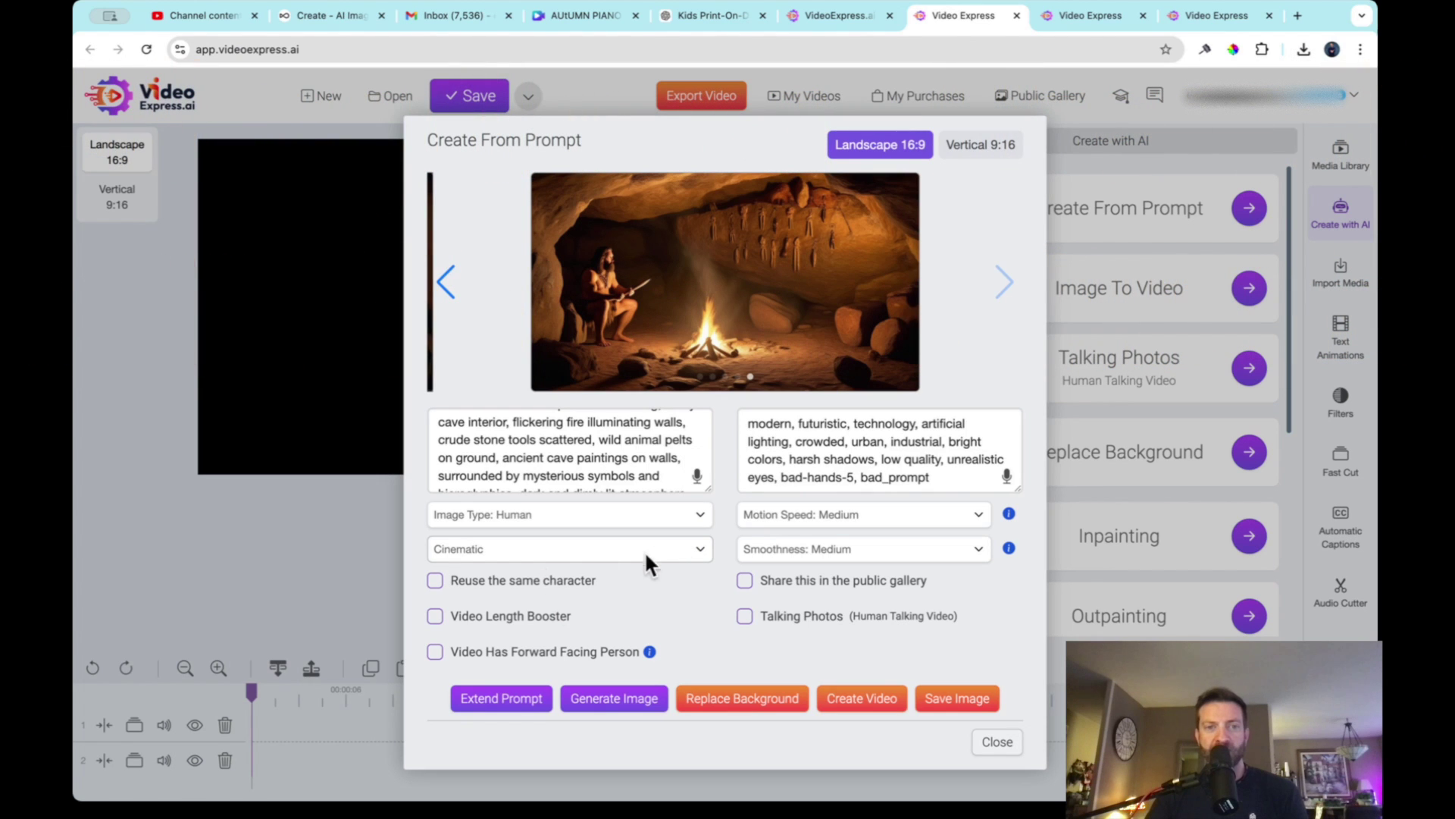
pyautogui.click(435, 581)
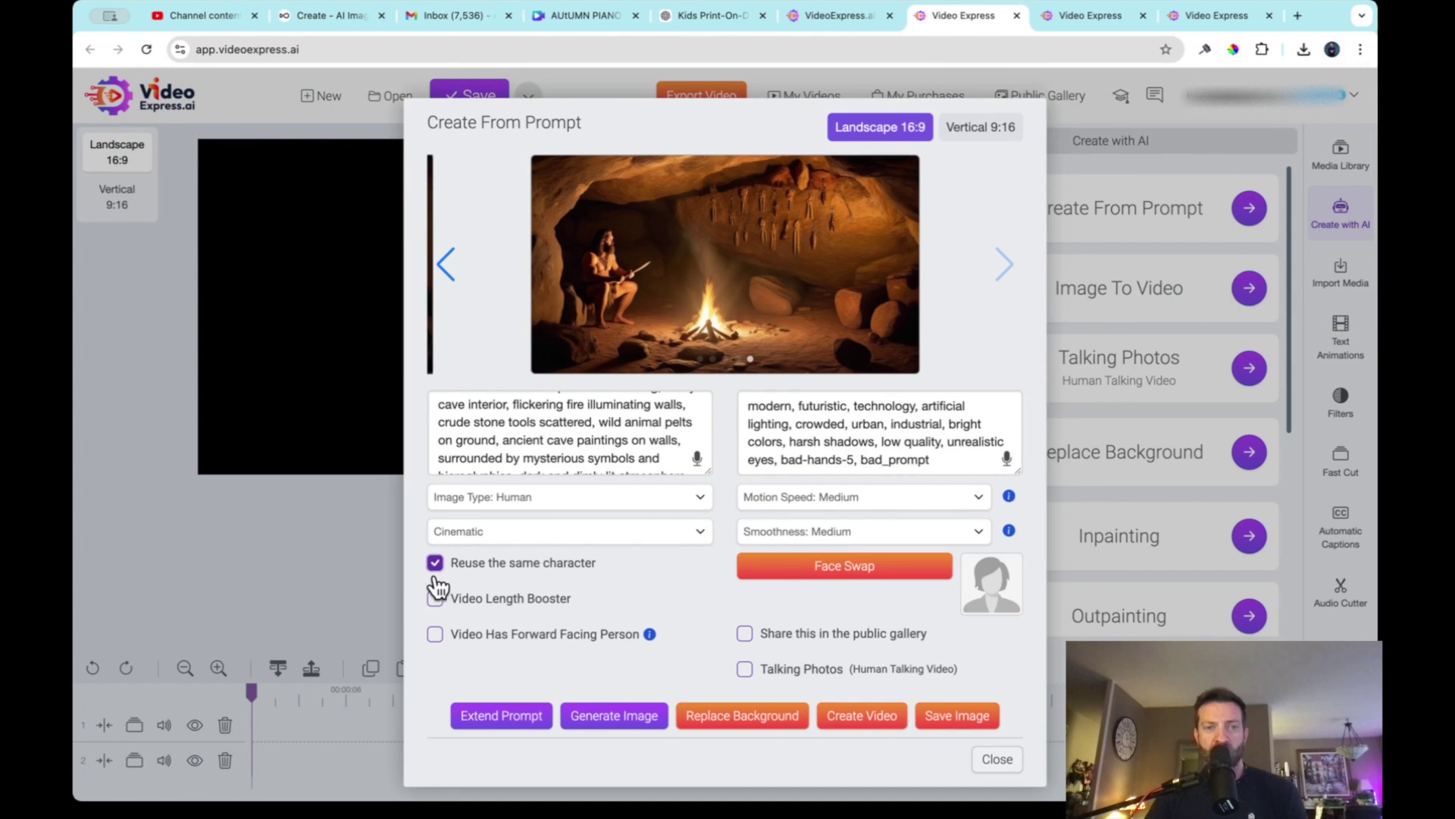
pyautogui.click(615, 715)
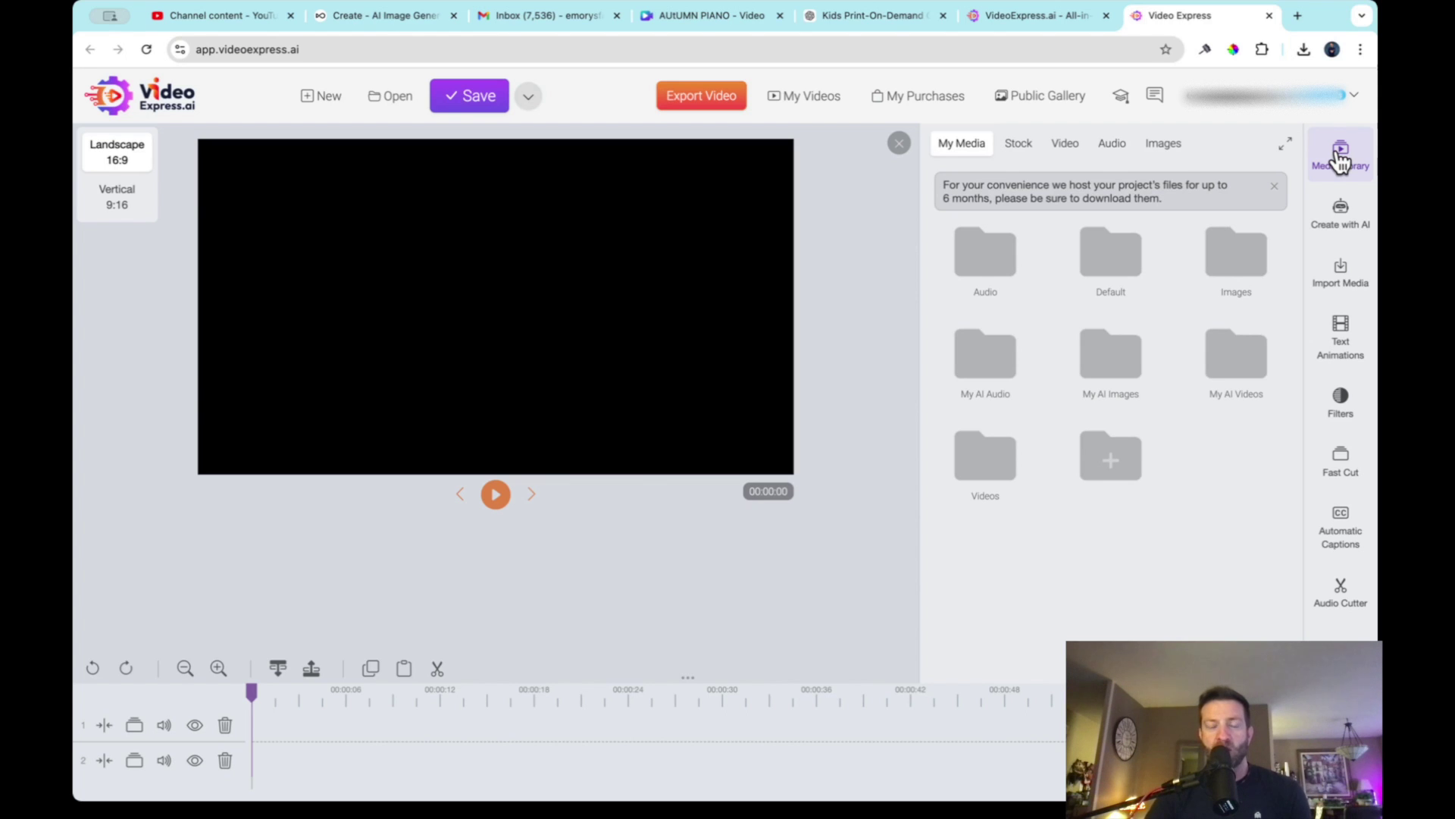
# Open My AI Images and preview the newest caveman cave image full size, then close it.
pyautogui.click(1104, 366)
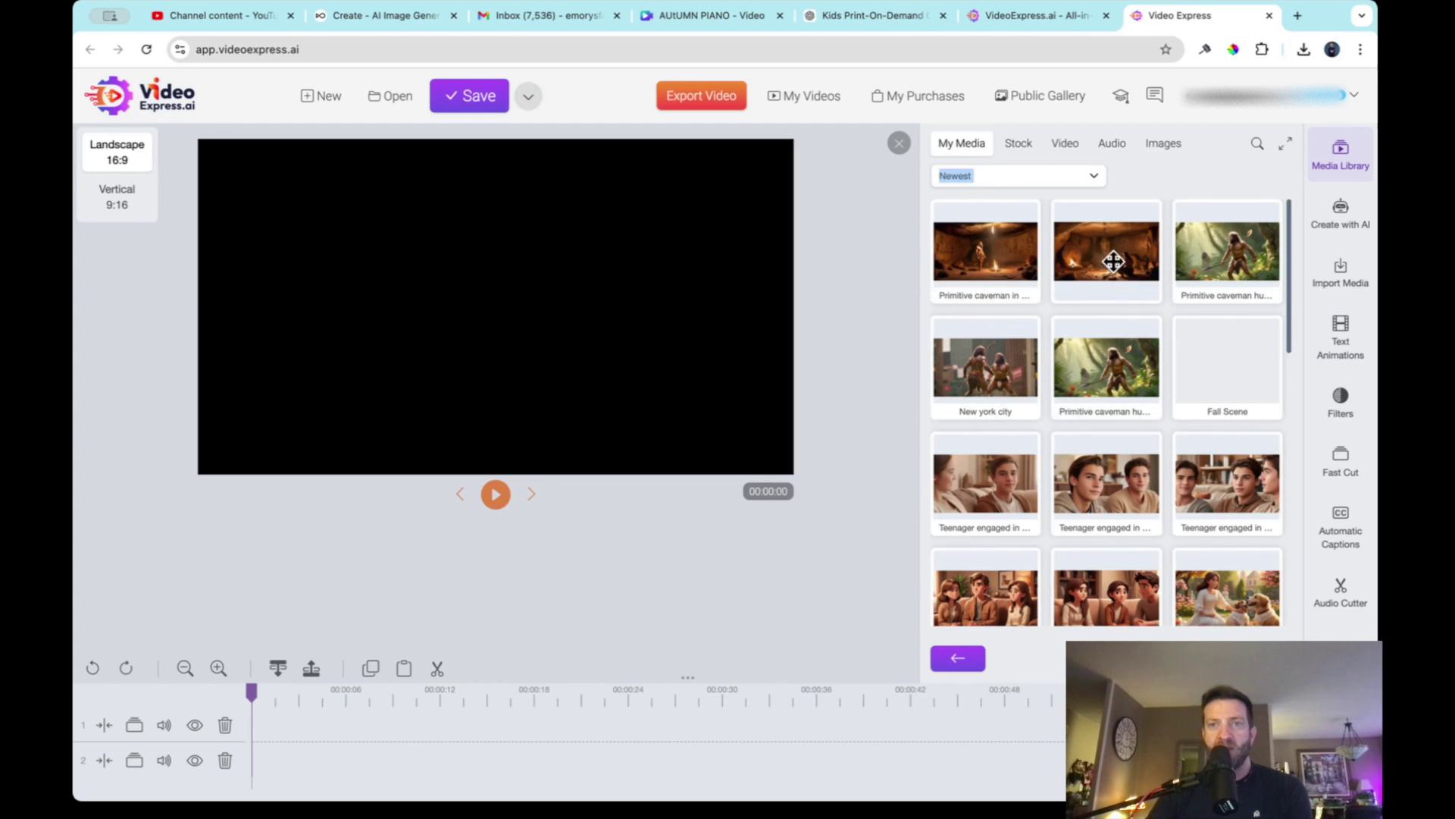
pyautogui.rightClick(983, 262)
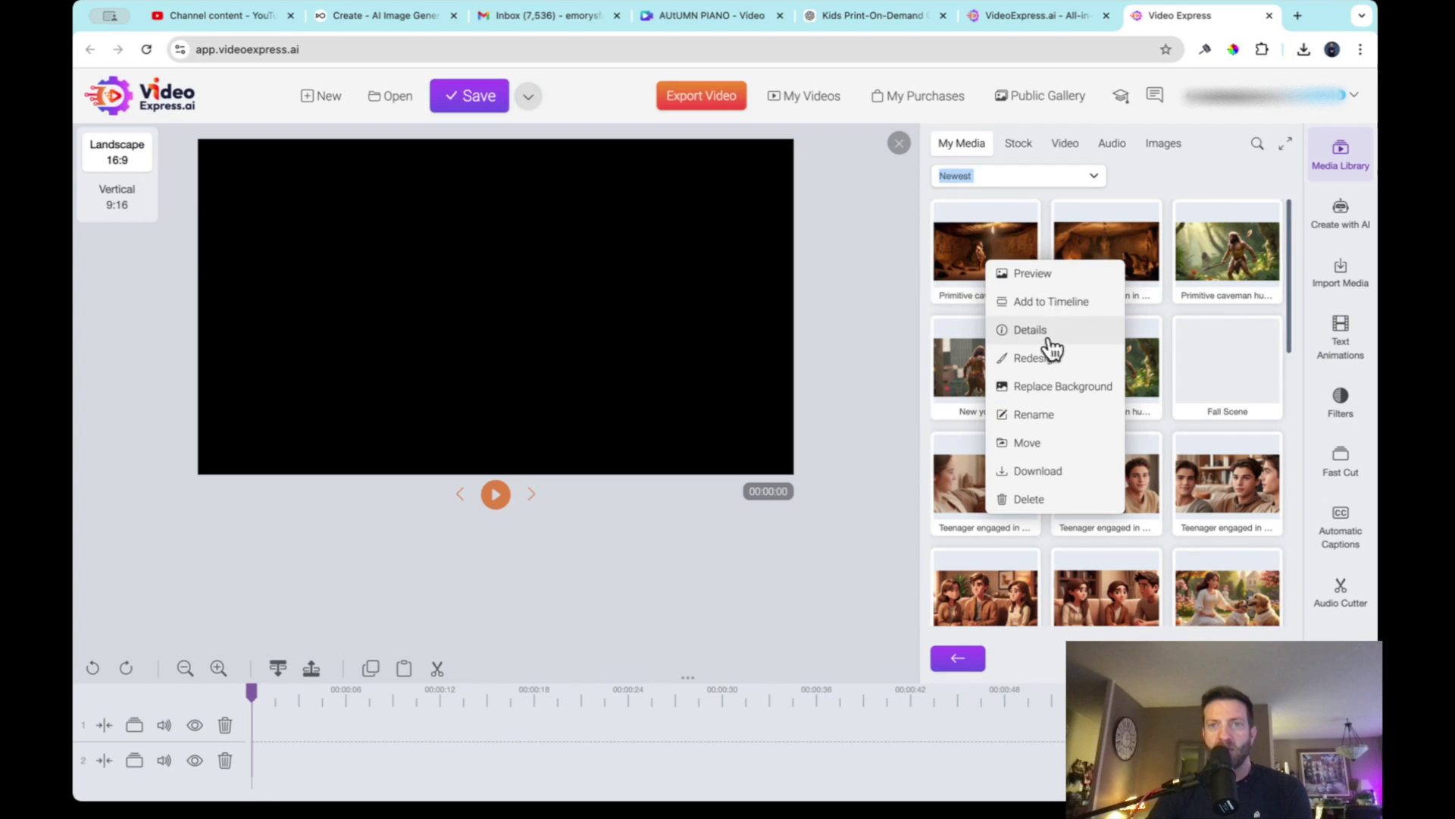
pyautogui.click(1047, 274)
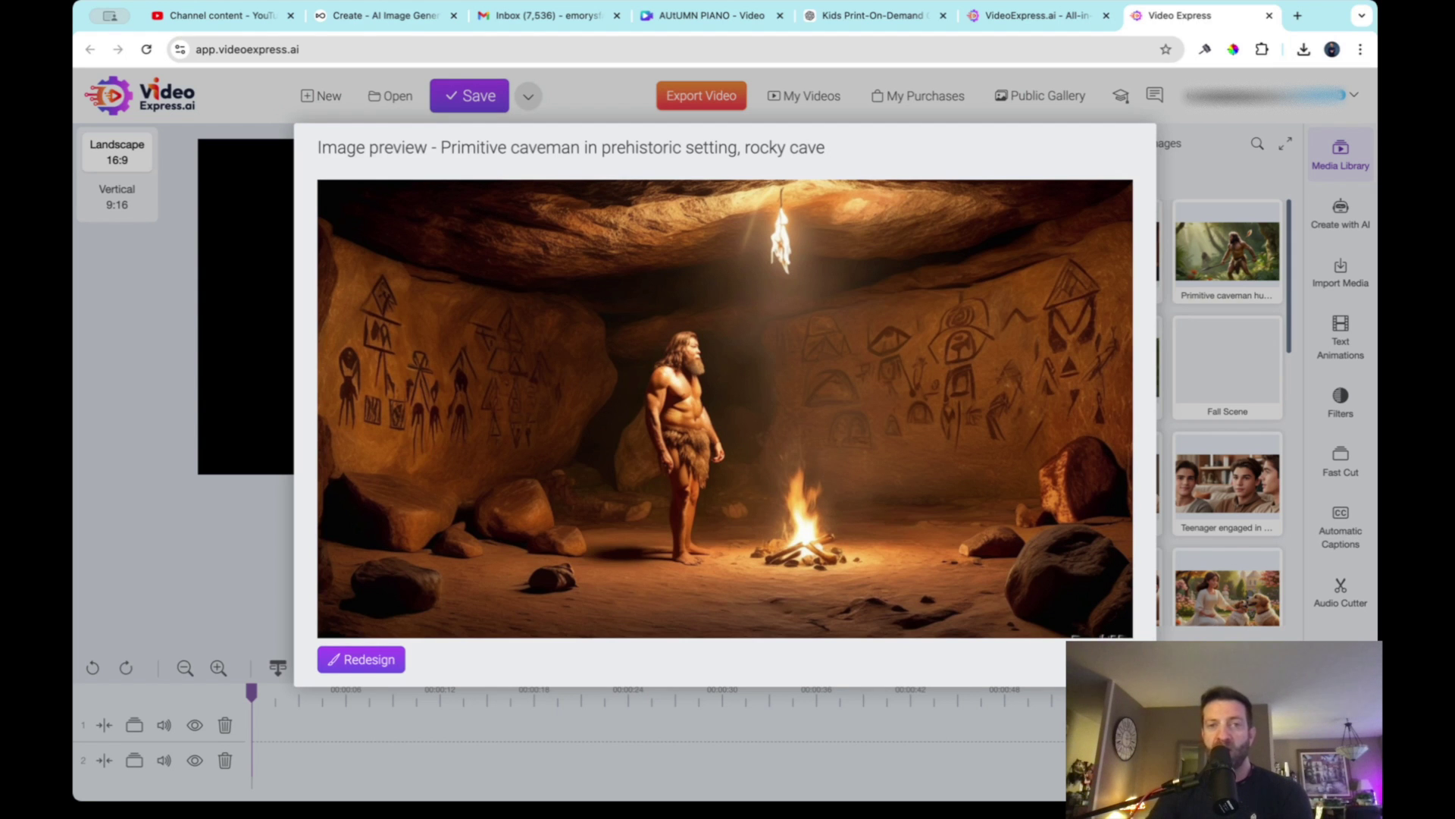
pyautogui.press('Escape')
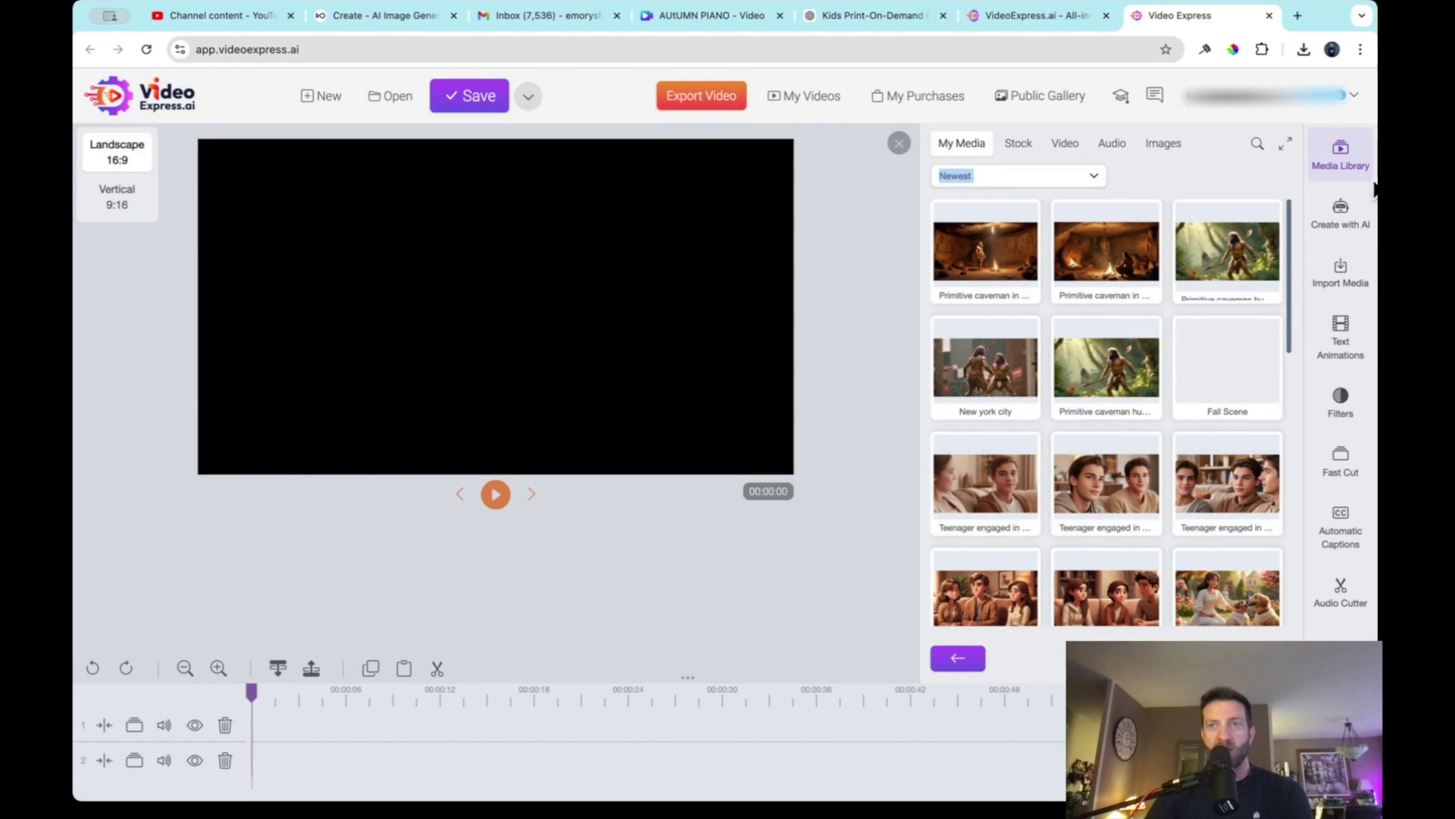
# Start a Create From Prompt image with 'dolphin' expanded into full prompts.
pyautogui.click(1351, 215)
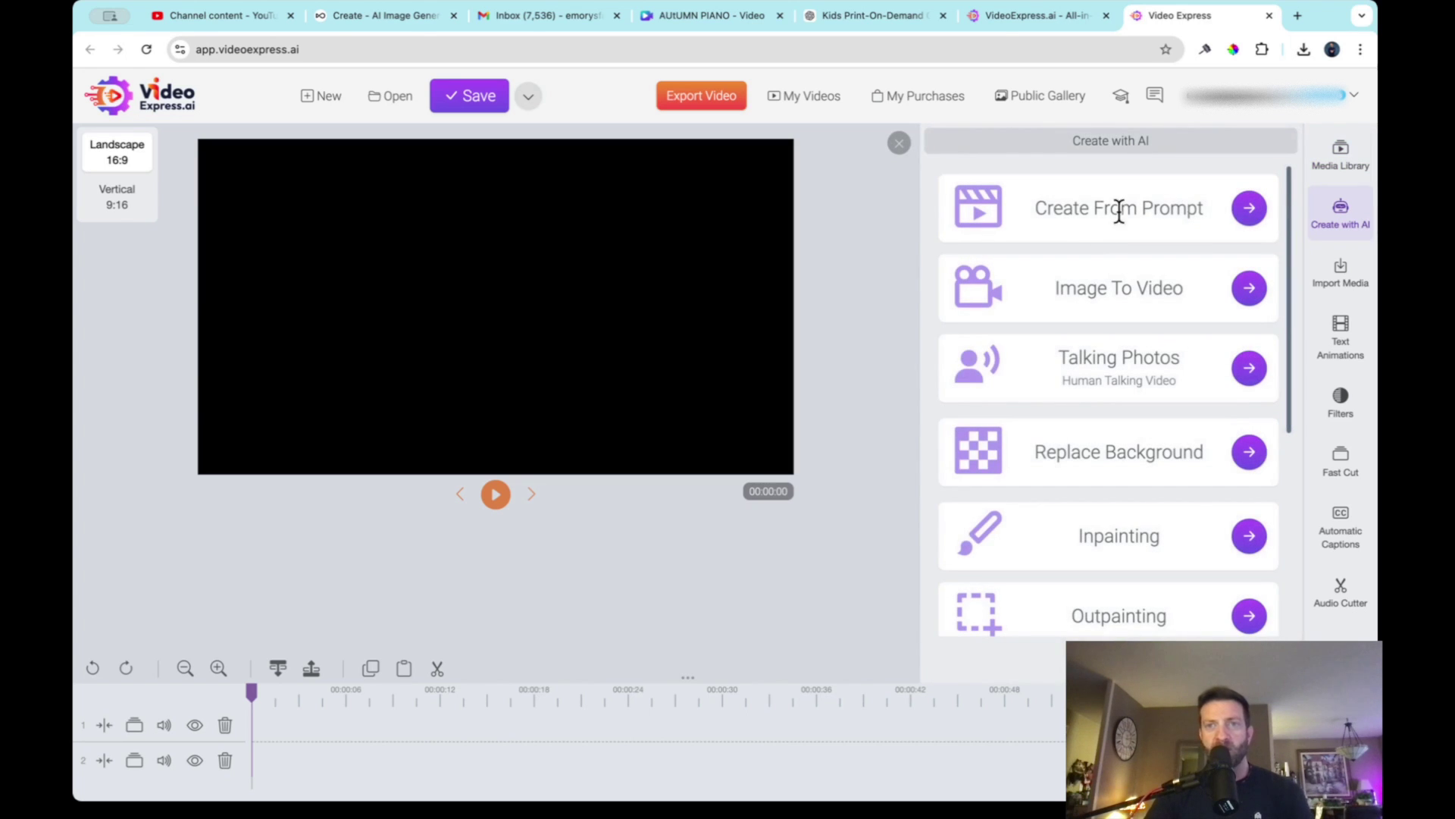
pyautogui.click(1249, 208)
pyautogui.click(535, 364)
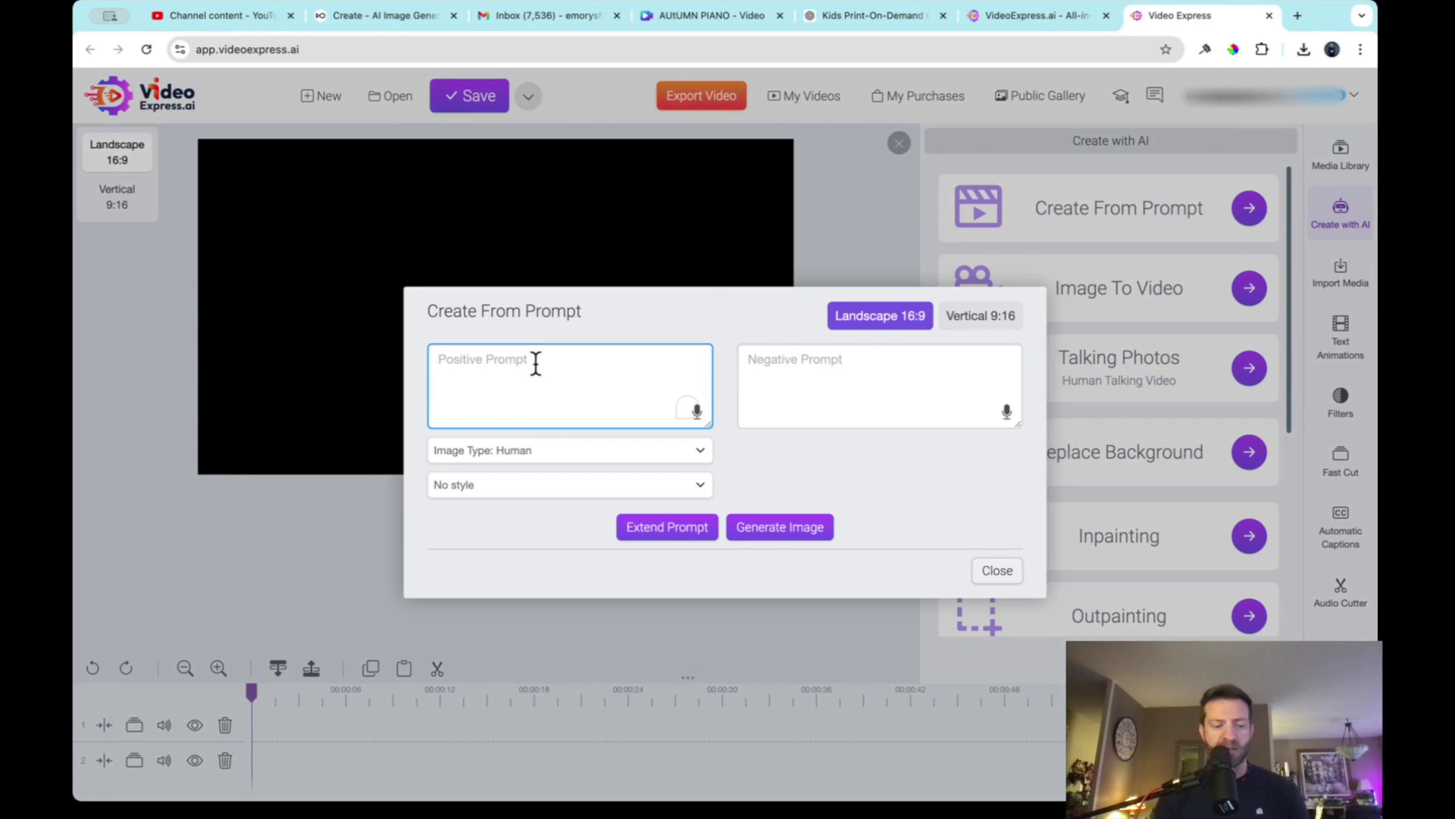
pyautogui.write('dolphin')
pyautogui.press('Return')
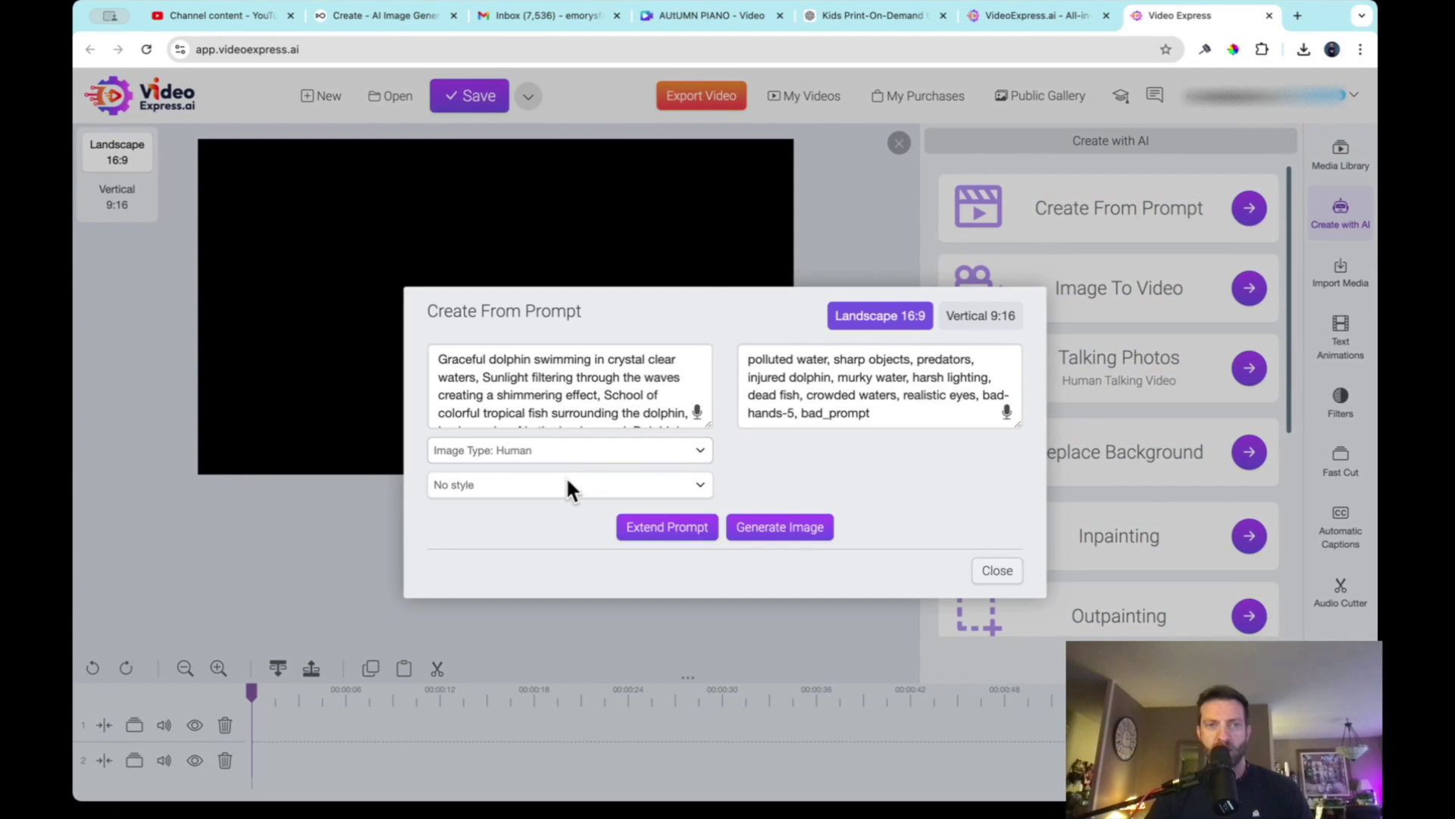
# Generate a 3D Cinematic dolphin image, switch to Photographic style, and save it.
pyautogui.click(554, 426)
pyautogui.click(583, 488)
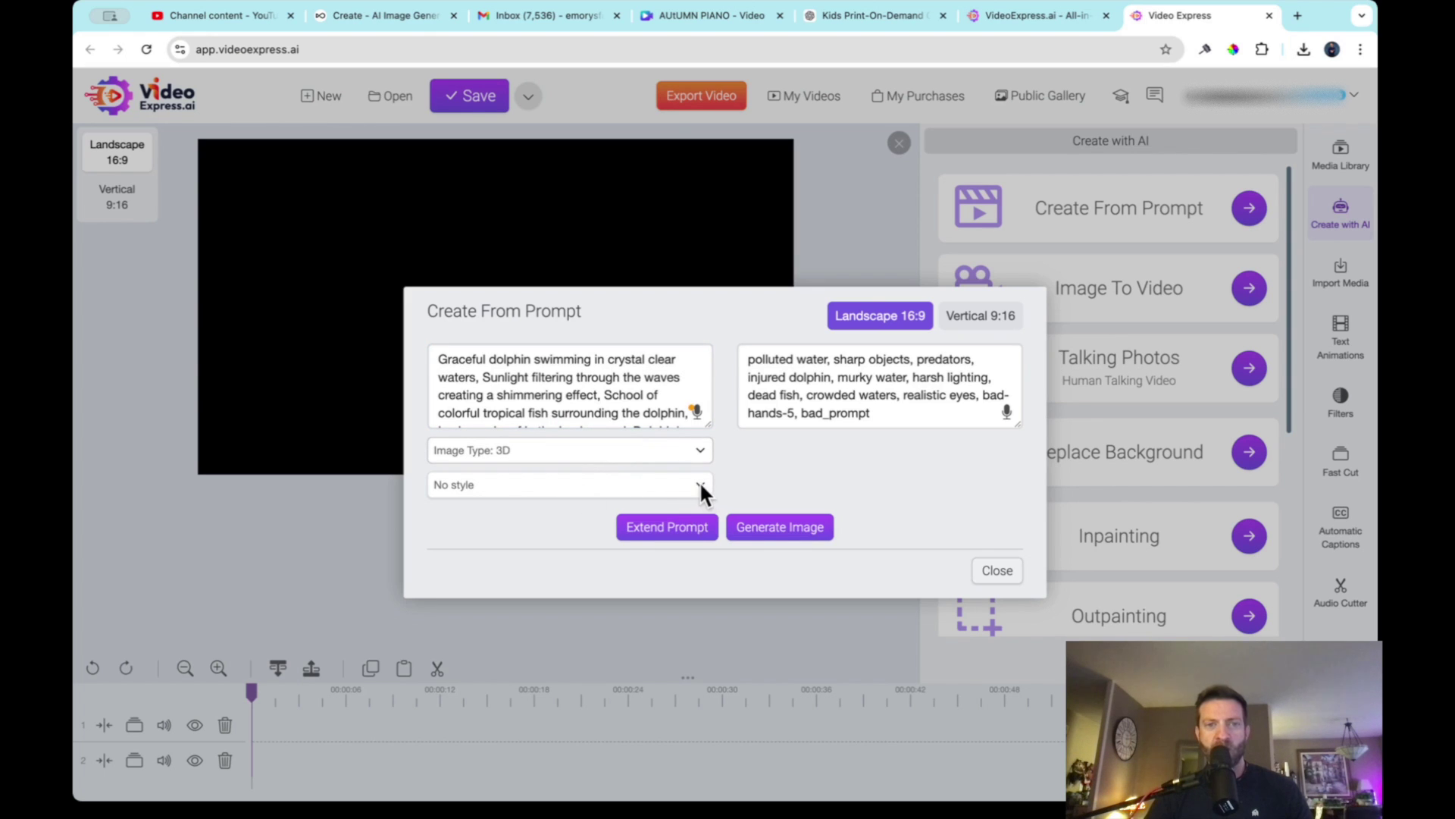
pyautogui.click(579, 501)
pyautogui.click(795, 535)
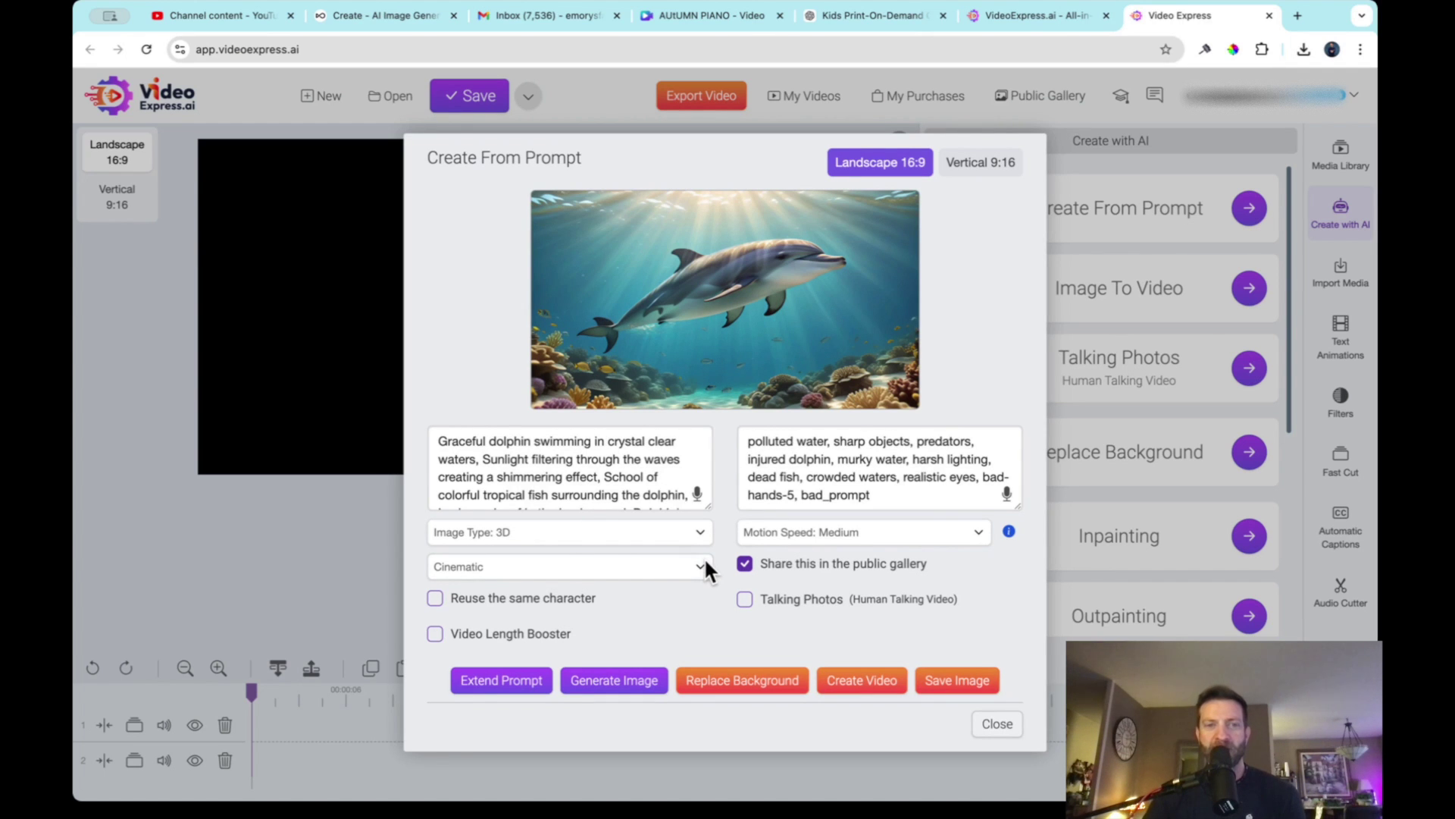
pyautogui.click(620, 579)
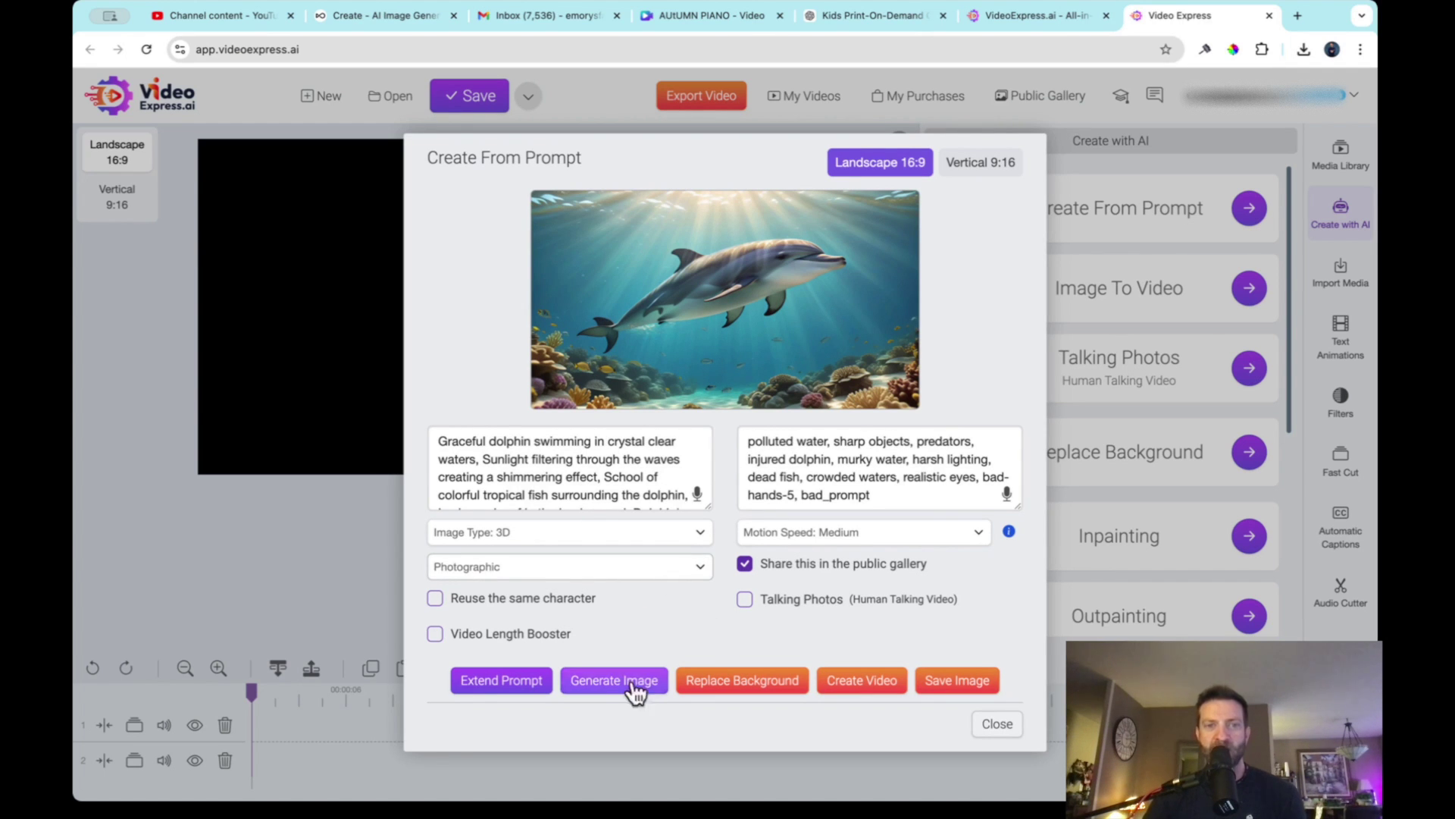
pyautogui.click(982, 694)
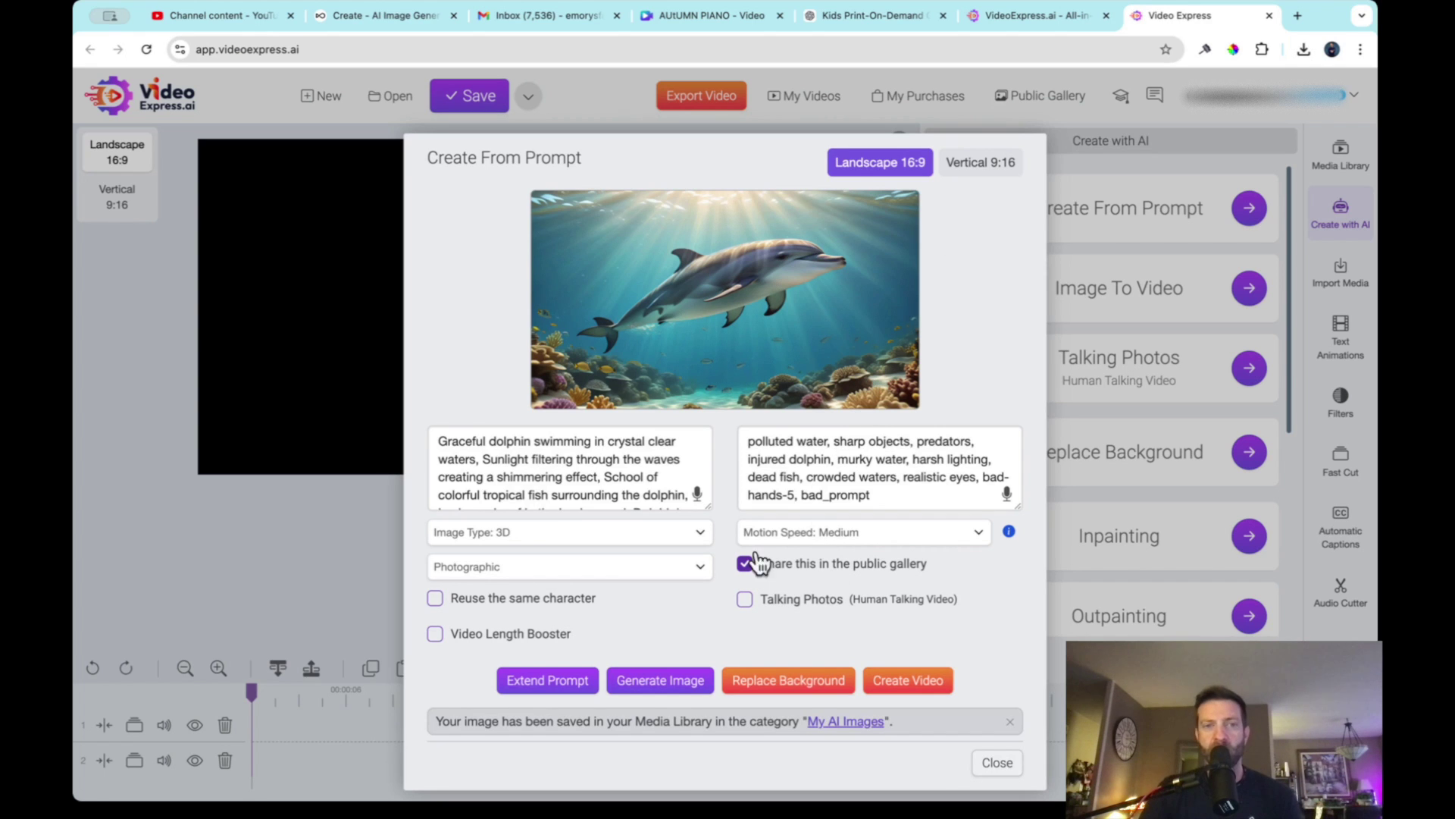
# Generate Photographic and Anime dolphin images, then set the image type to PhotoRealistic.
pyautogui.click(673, 681)
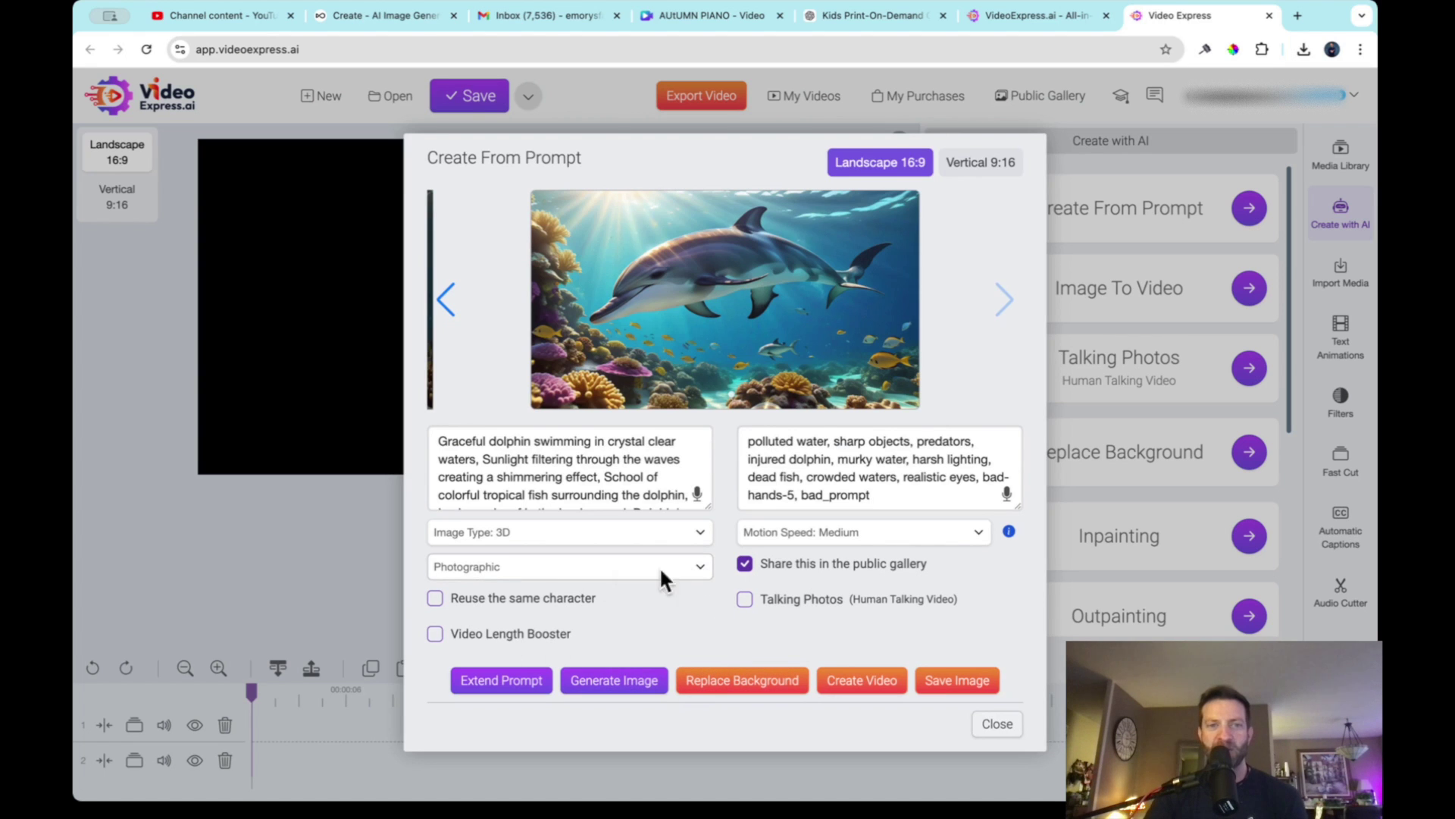
pyautogui.click(533, 591)
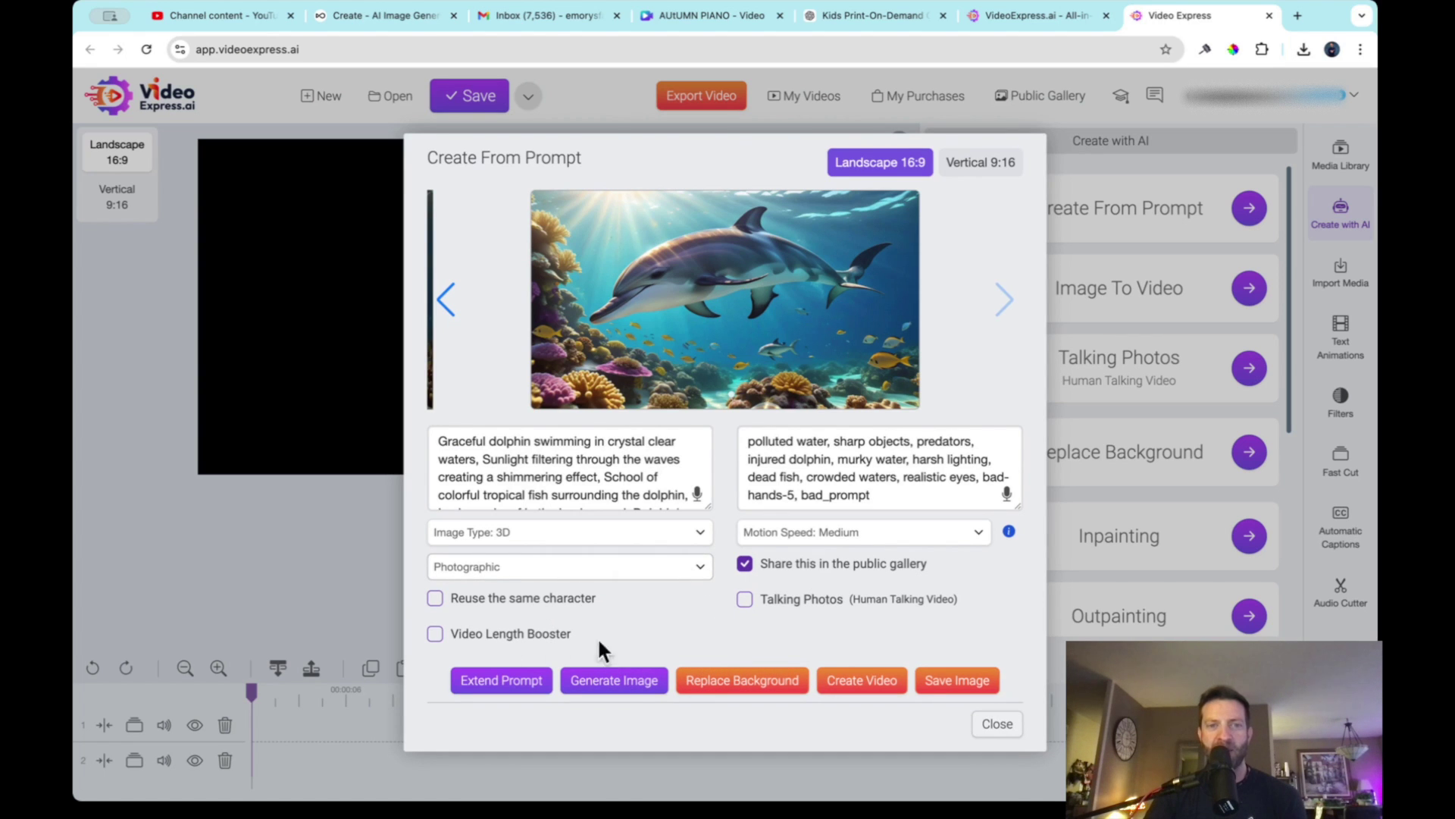
pyautogui.click(616, 679)
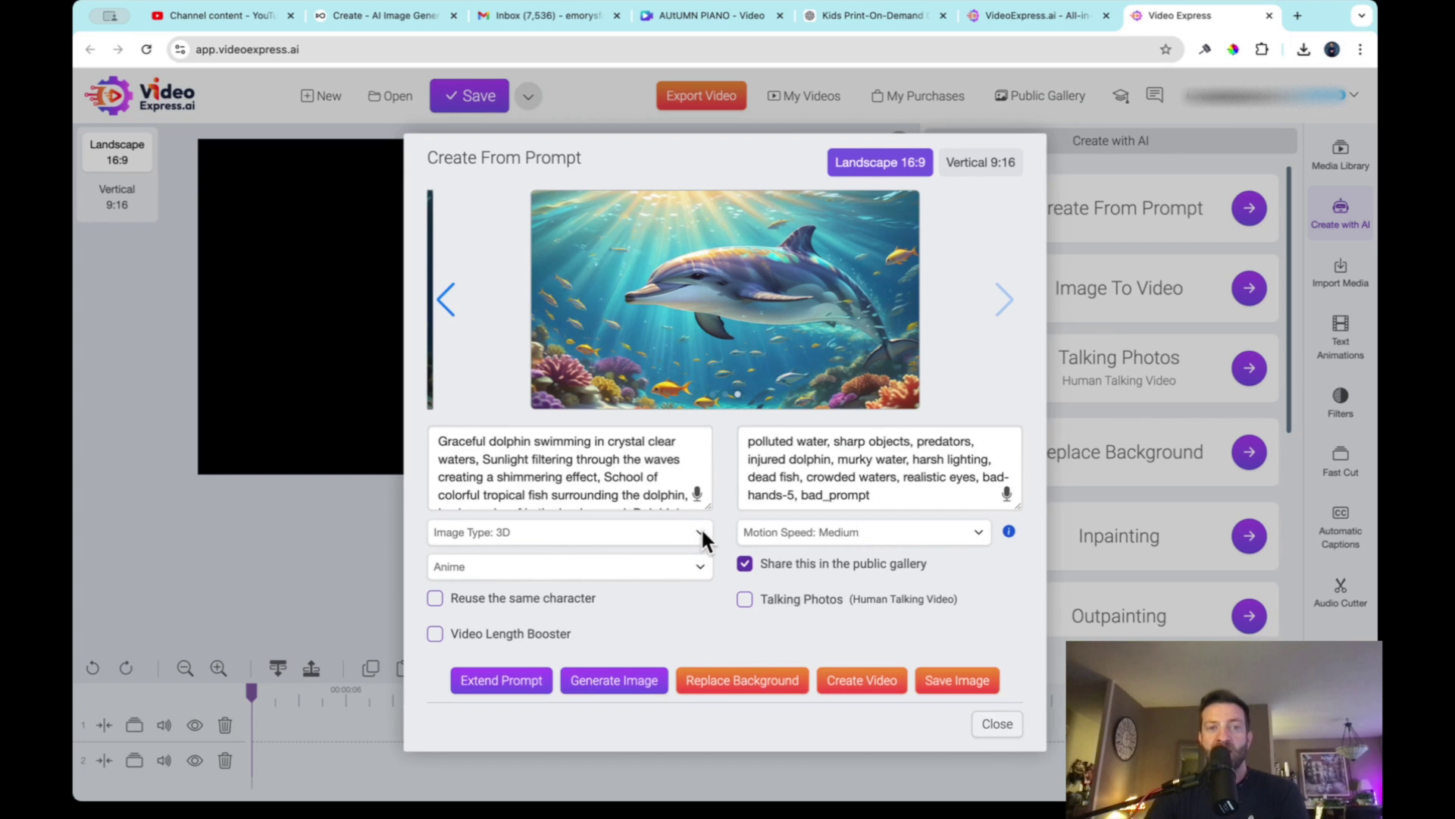
pyautogui.click(631, 555)
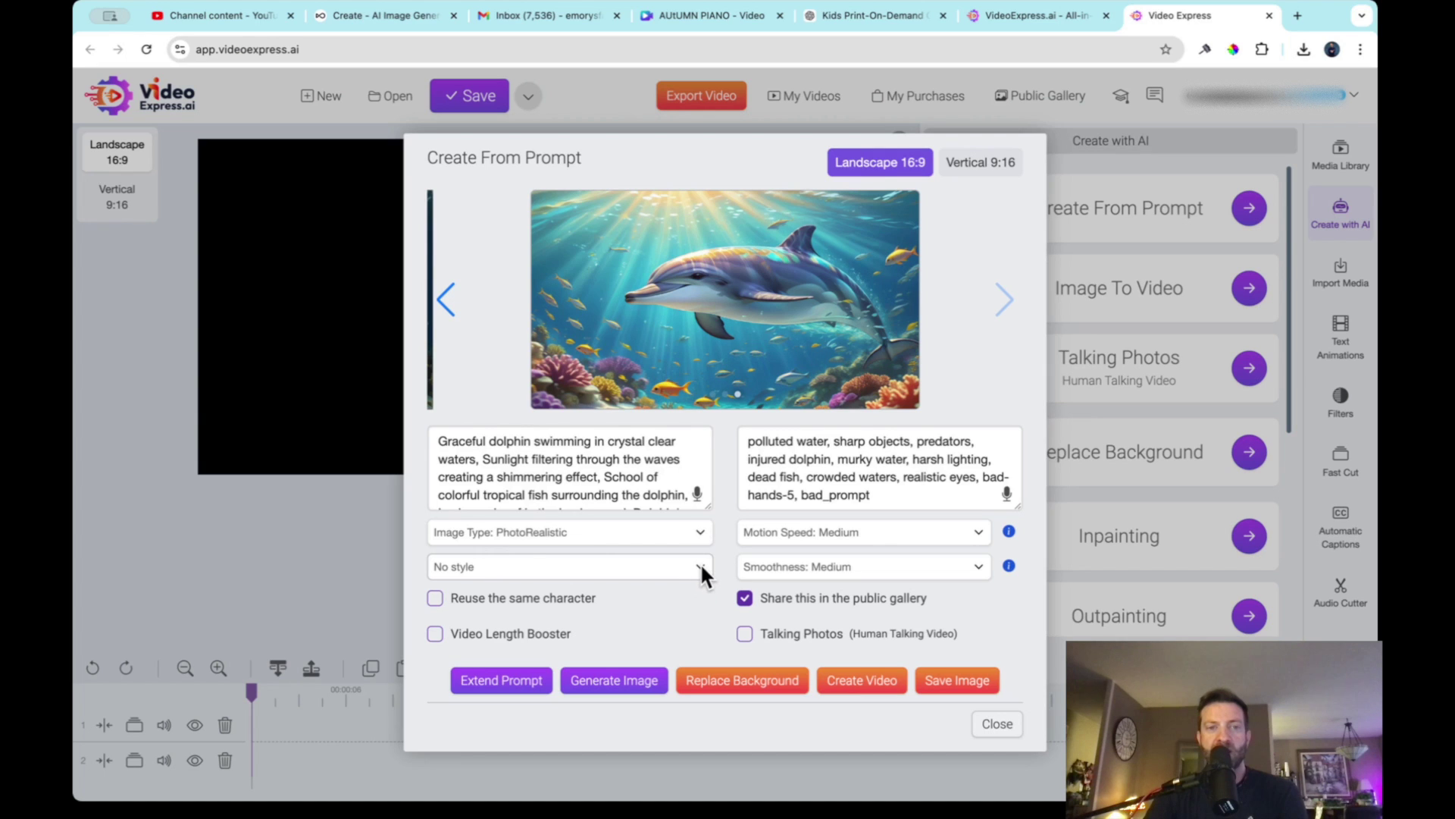
# Generate a PhotoRealistic dolphin in Photo Realistic style, reusing the same character.
pyautogui.click(650, 503)
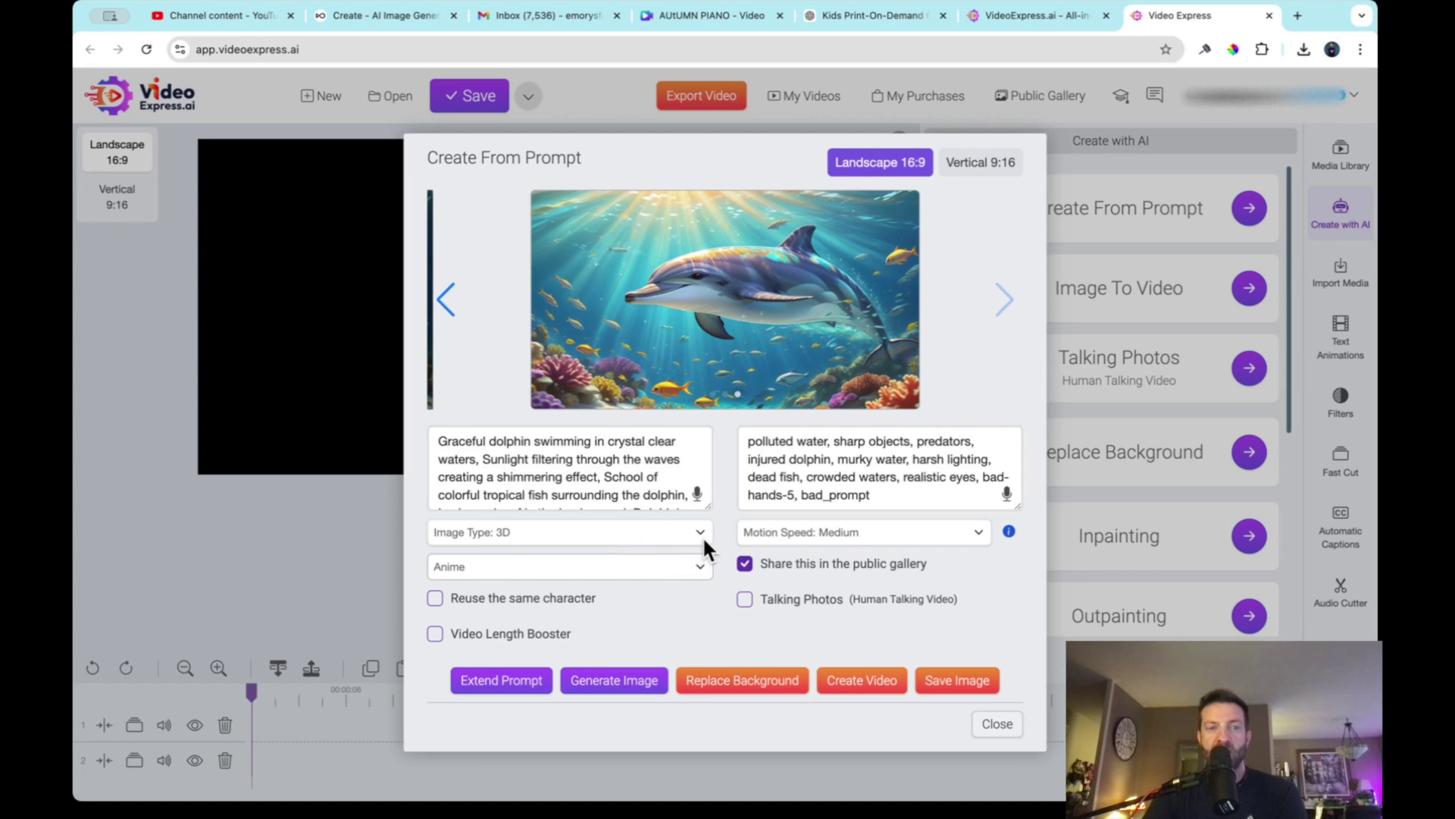
pyautogui.click(599, 539)
pyautogui.click(671, 570)
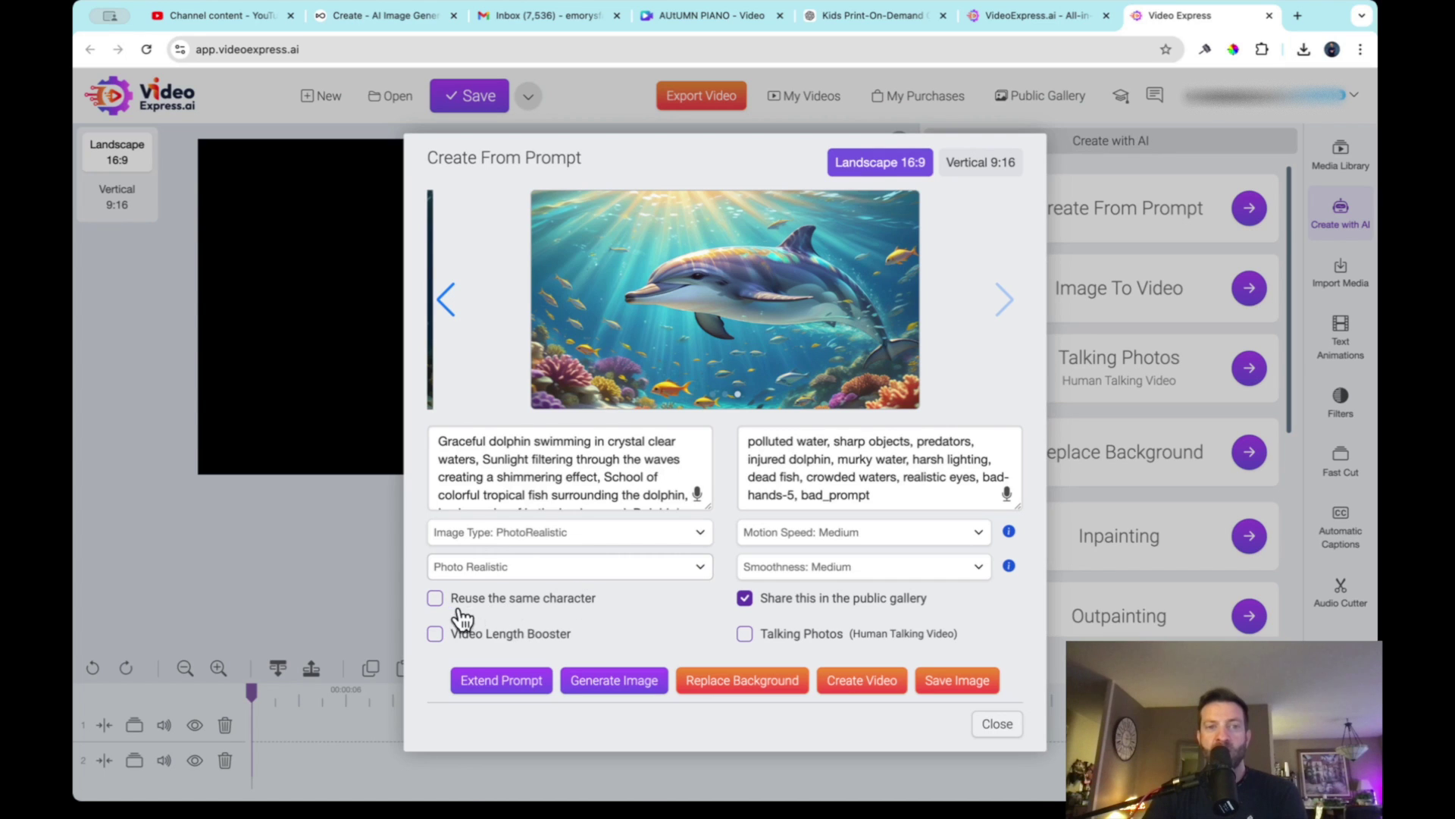
pyautogui.click(436, 599)
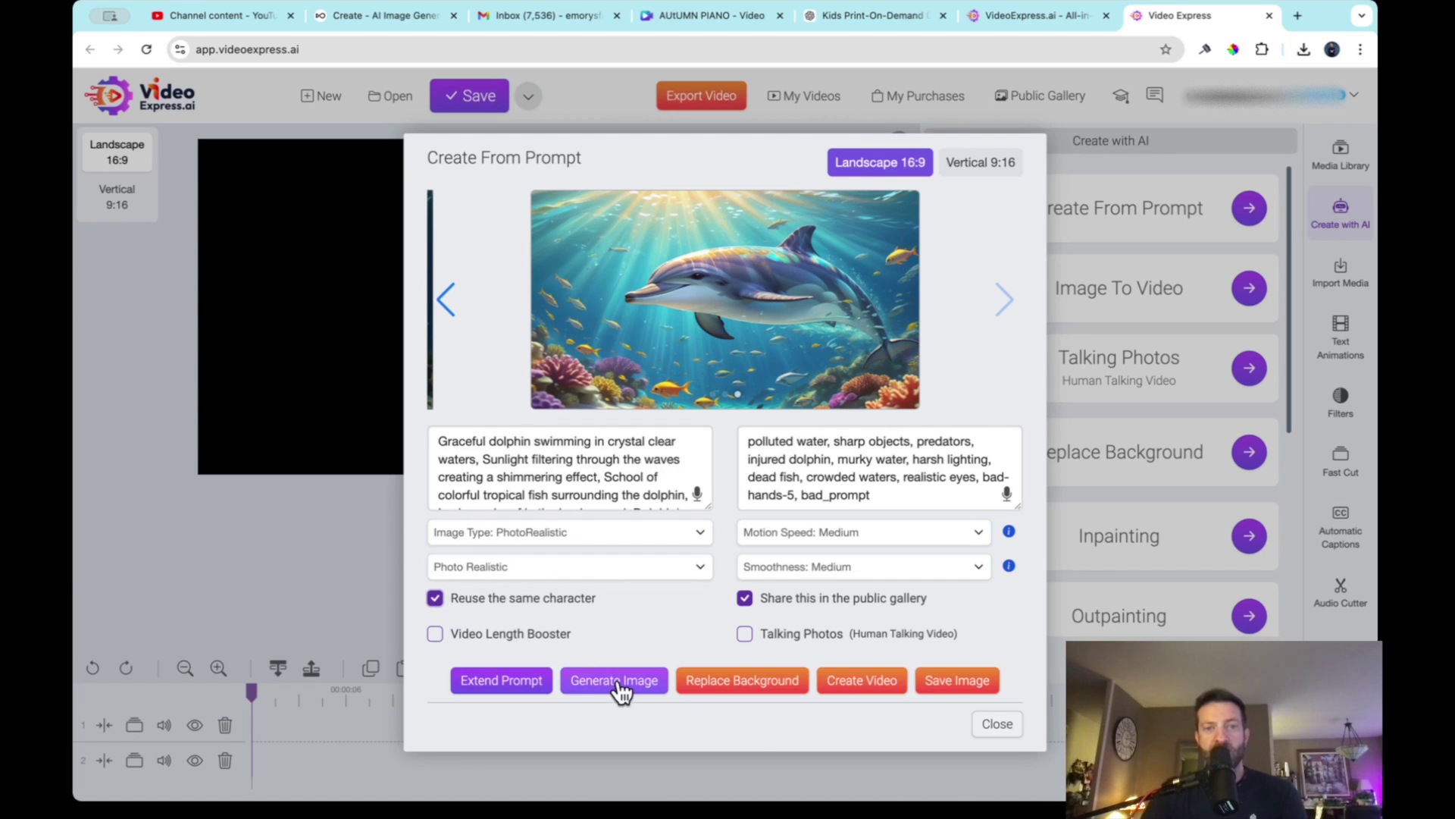
pyautogui.click(616, 682)
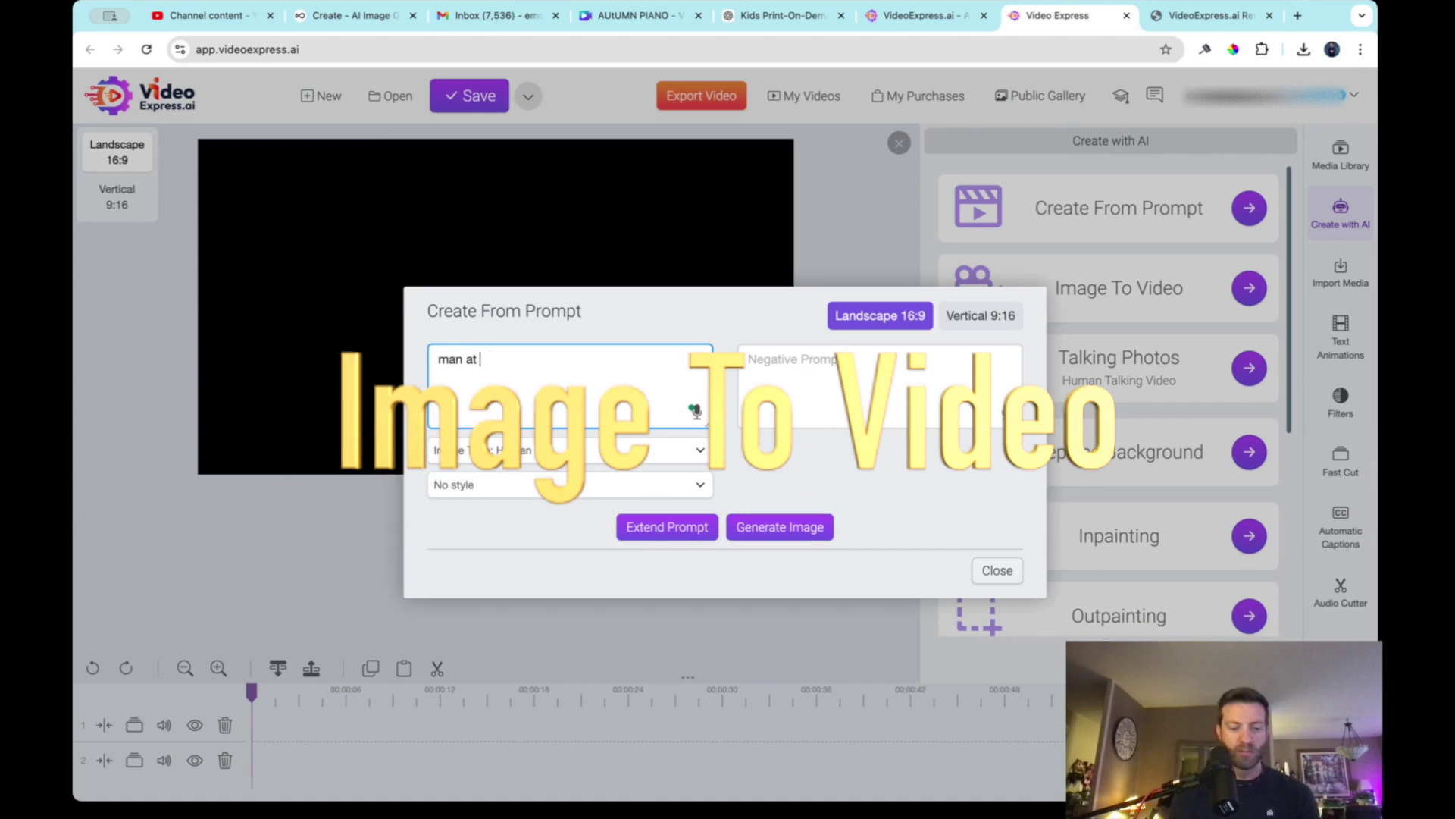
# Extend the hardworking-man prompt and generate a Photo Realistic image from it.
pyautogui.write('work')
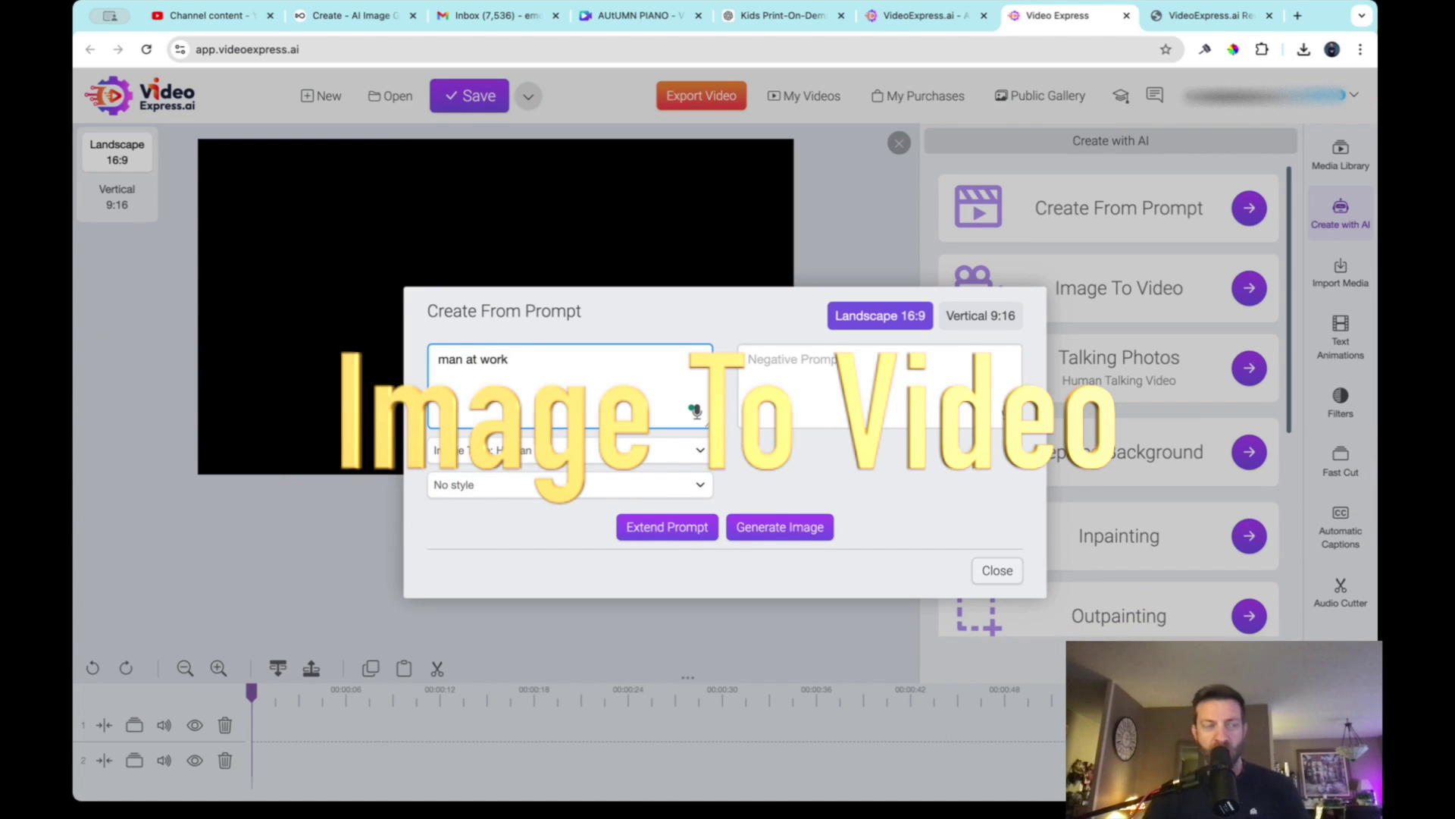
pyautogui.click(666, 526)
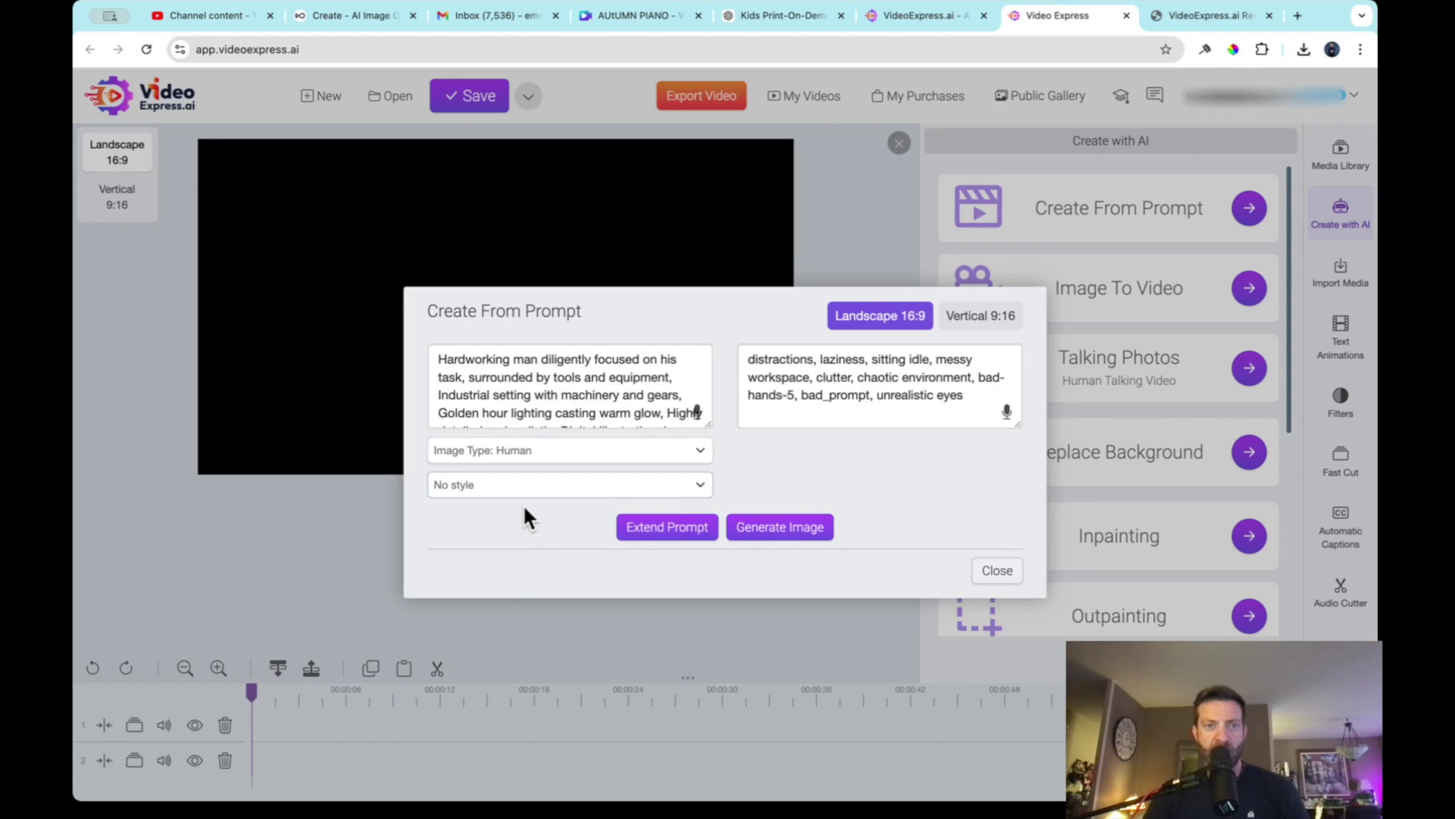
pyautogui.click(808, 529)
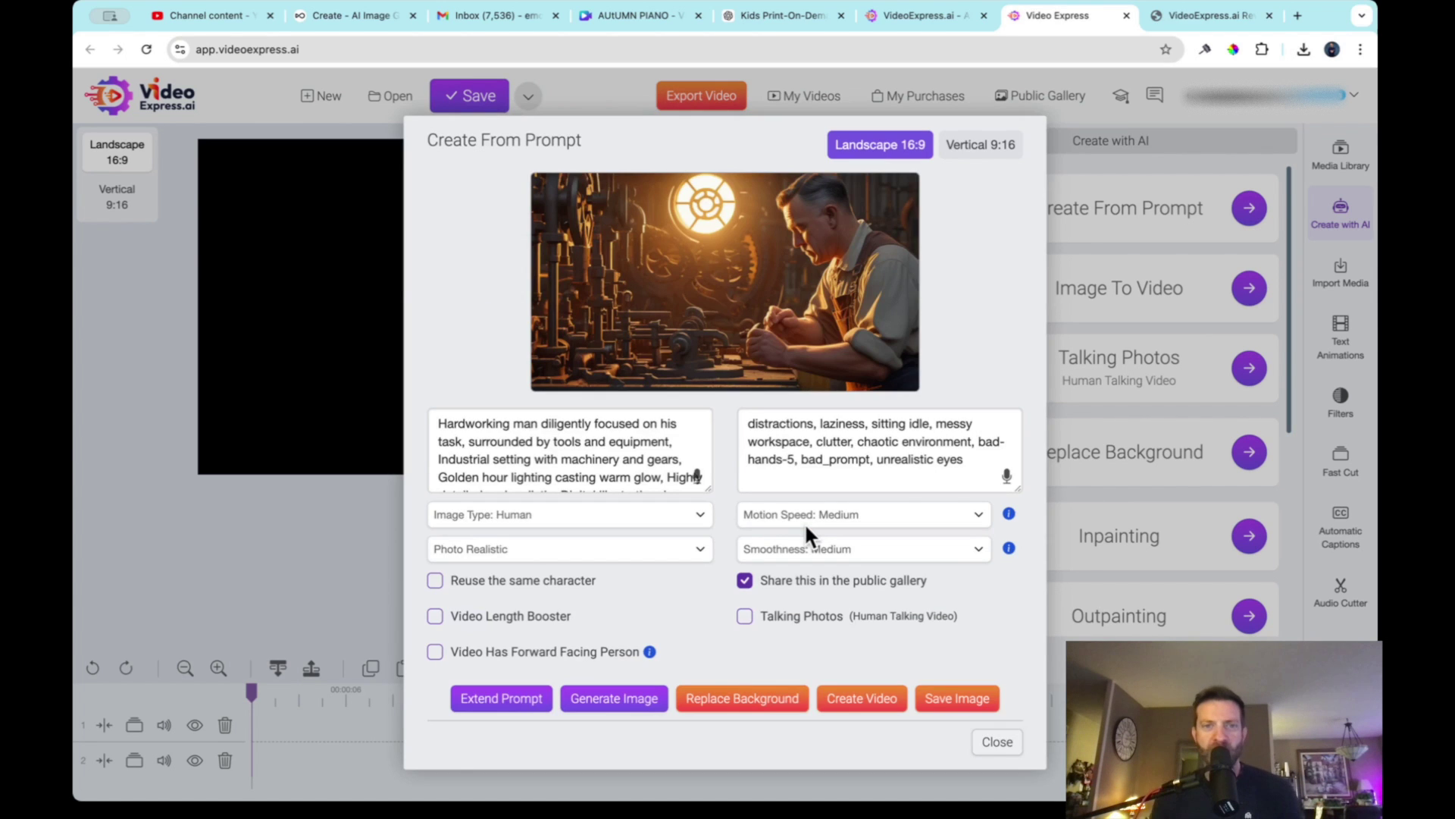
# Replace the prompt with the 'in an office interview' version and regenerate the image.
pyautogui.click(585, 470)
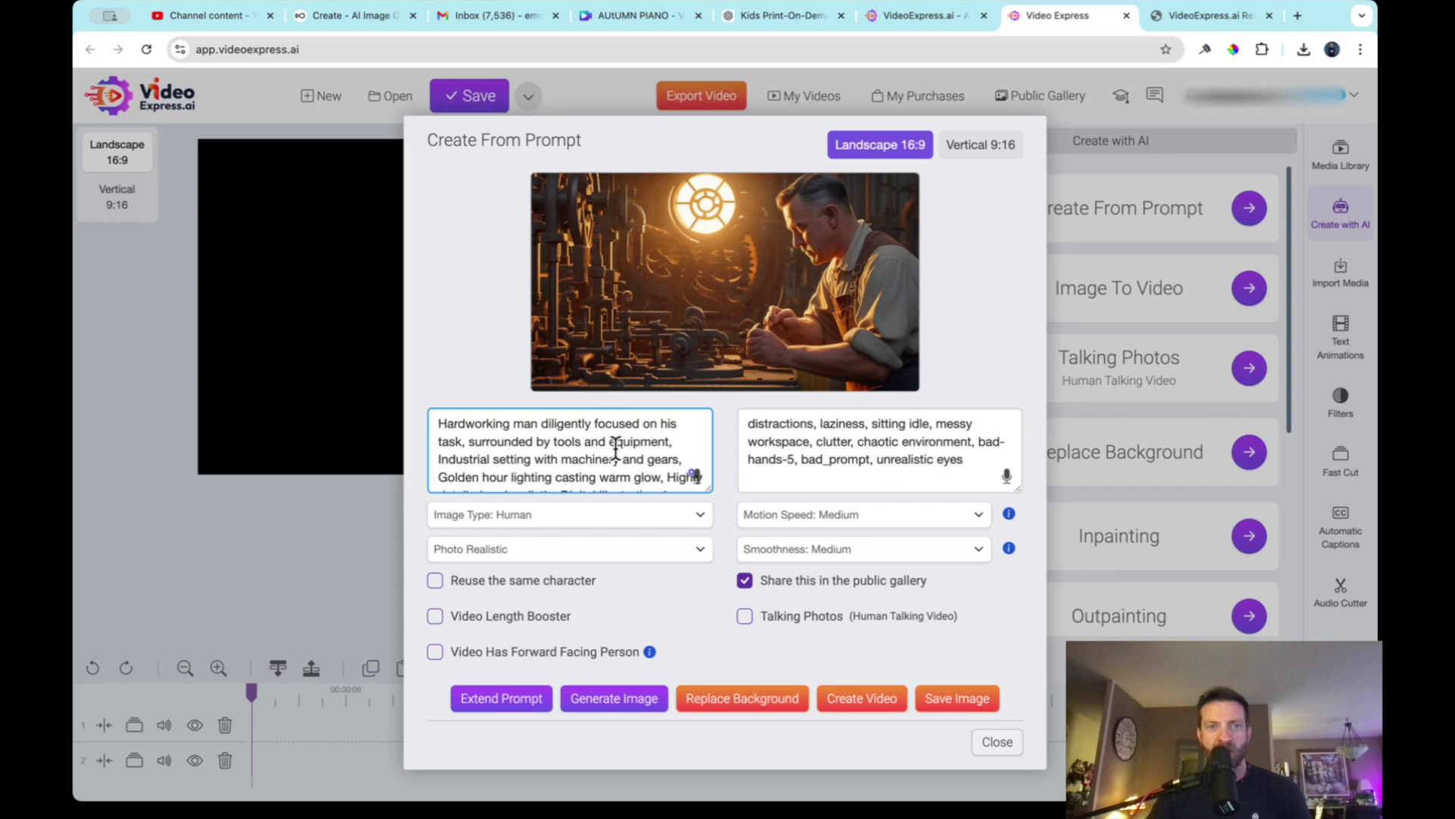
pyautogui.click(608, 442)
pyautogui.moveTo(447, 423); pyautogui.dragTo(660, 510)
pyautogui.write('Hardworking man diligently focused on his task')
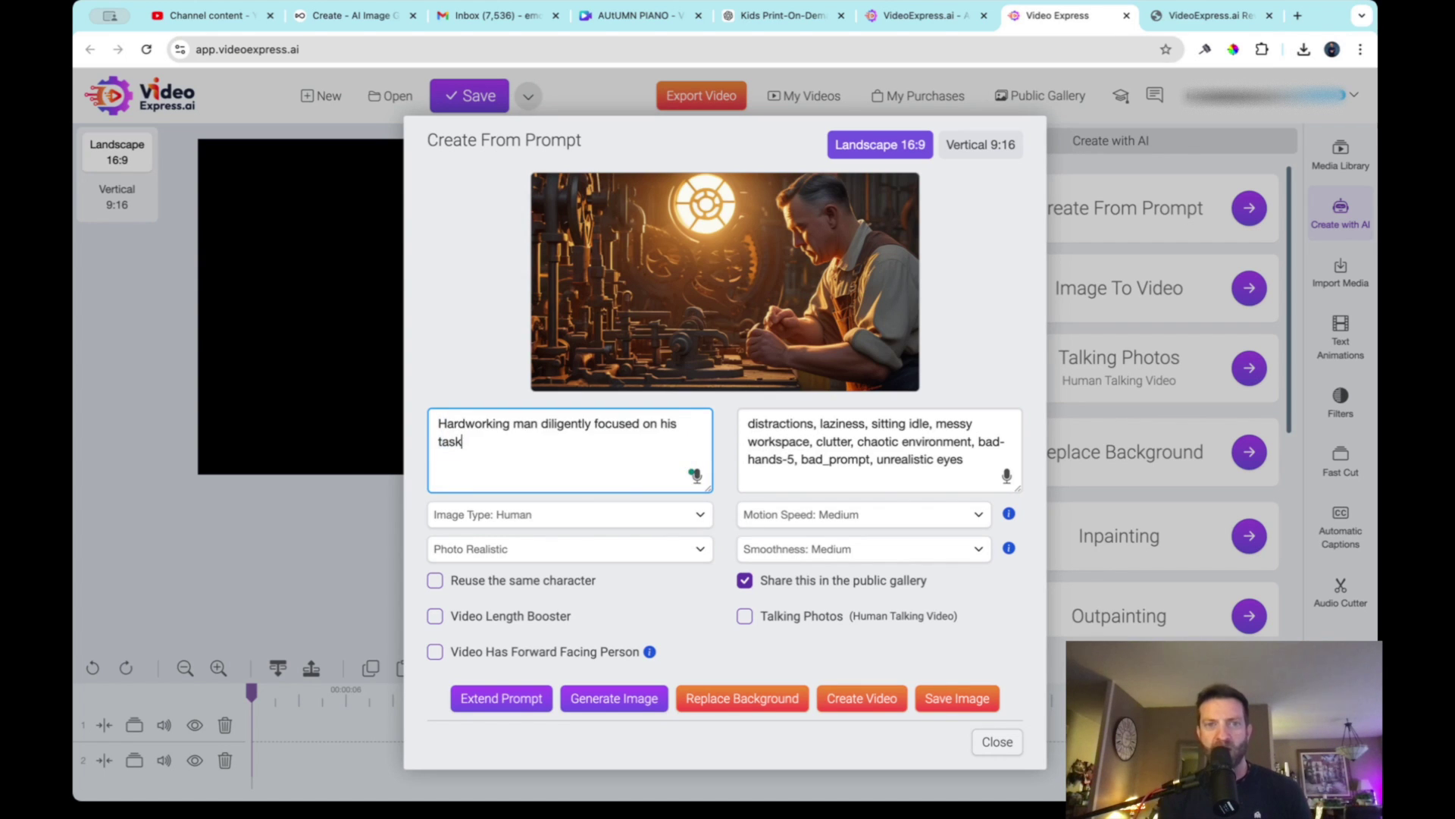
pyautogui.click(600, 694)
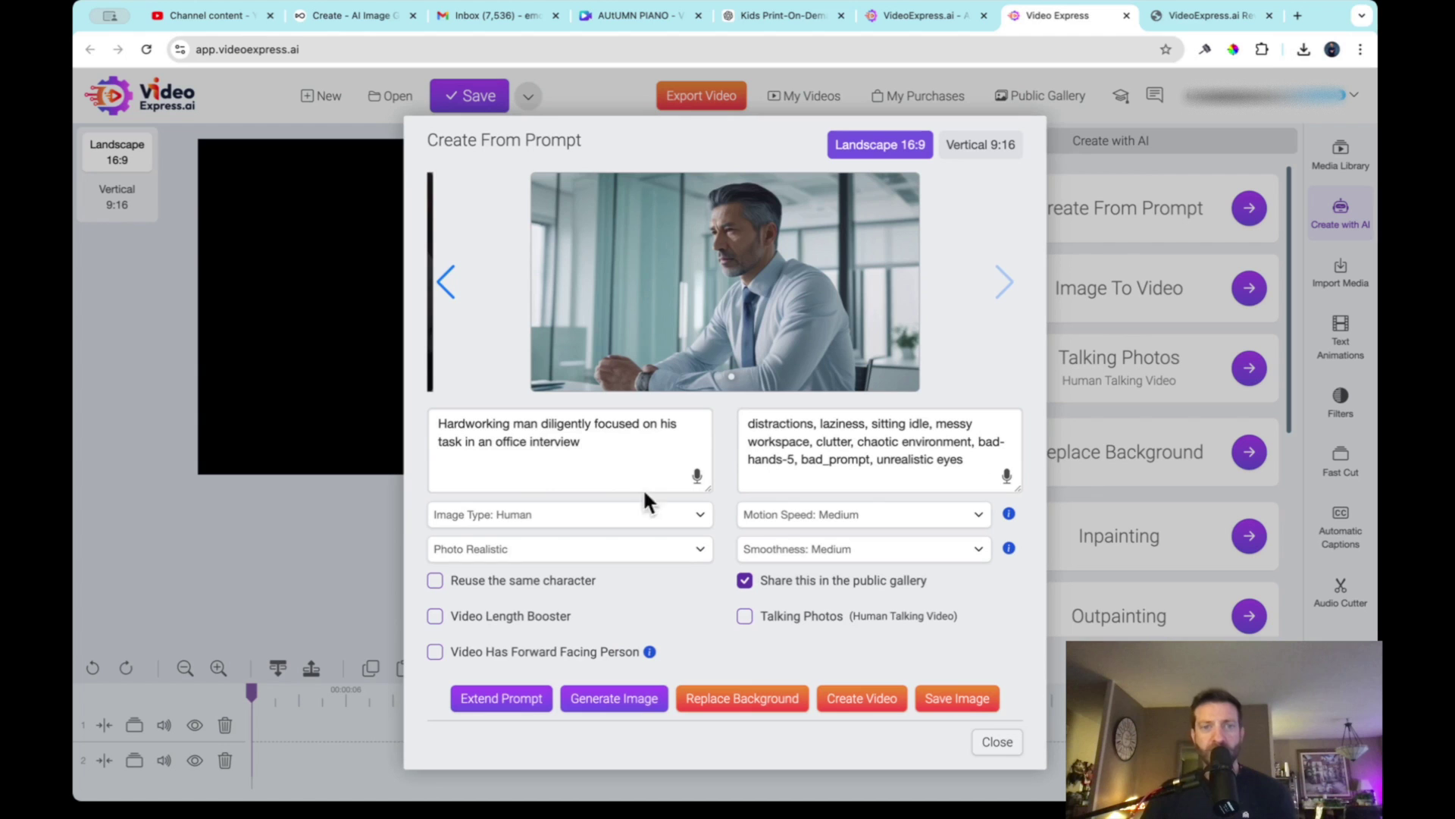
# Create an office-man video with Reuse character, Length Booster and Forward Facing Person, then enable Talking Photos.
pyautogui.moveTo(706, 307)
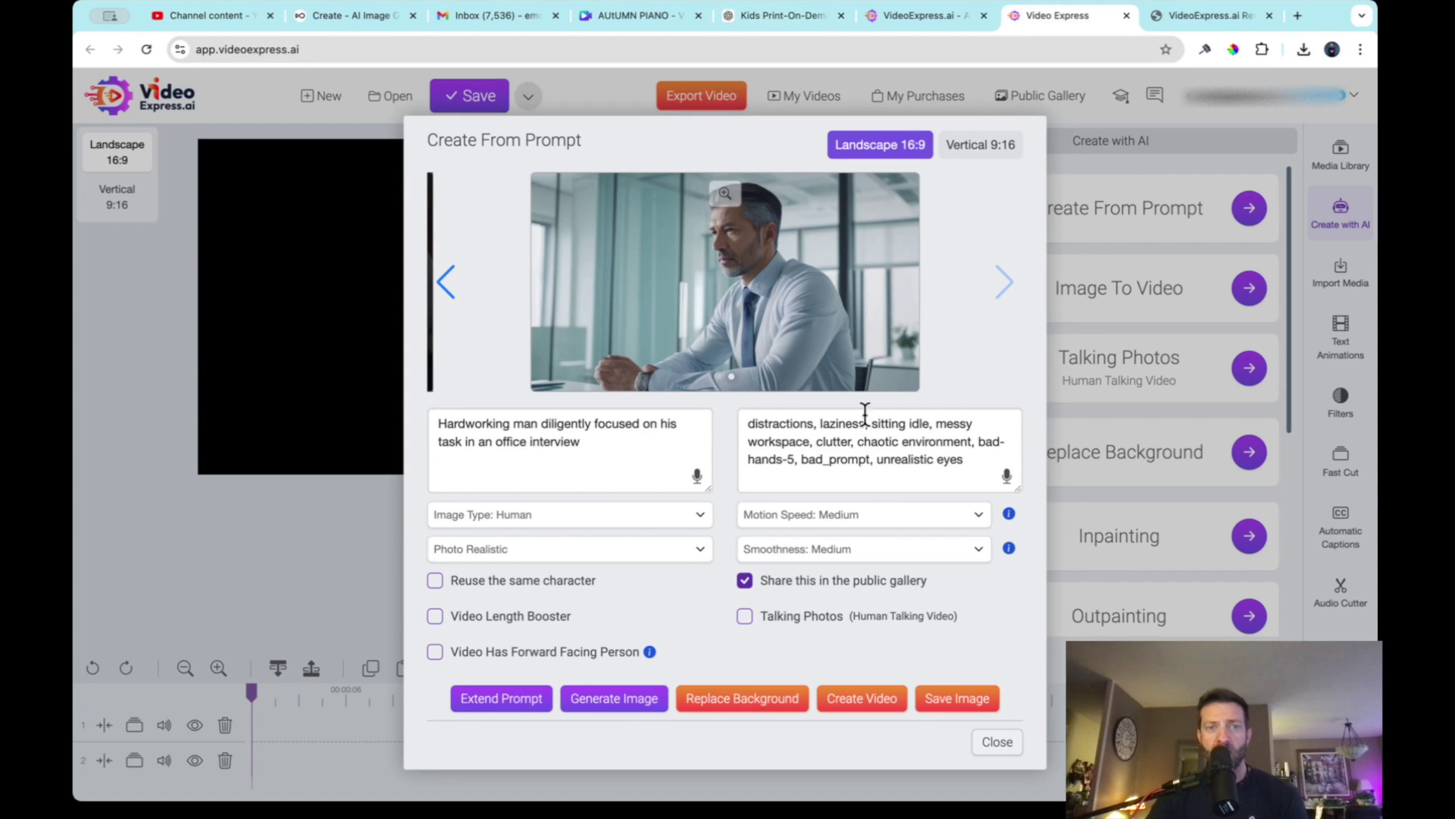
pyautogui.click(435, 581)
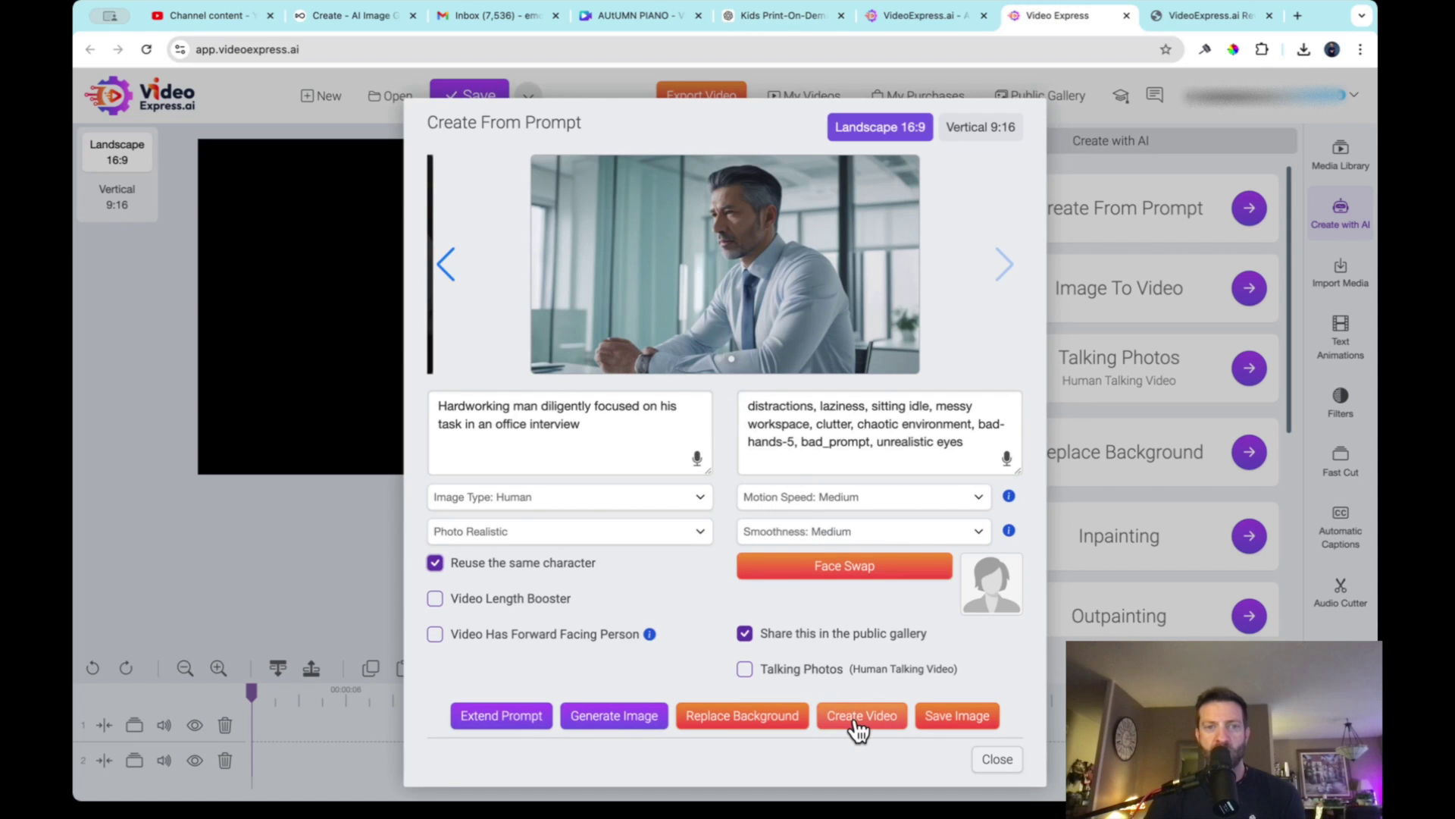
pyautogui.click(436, 601)
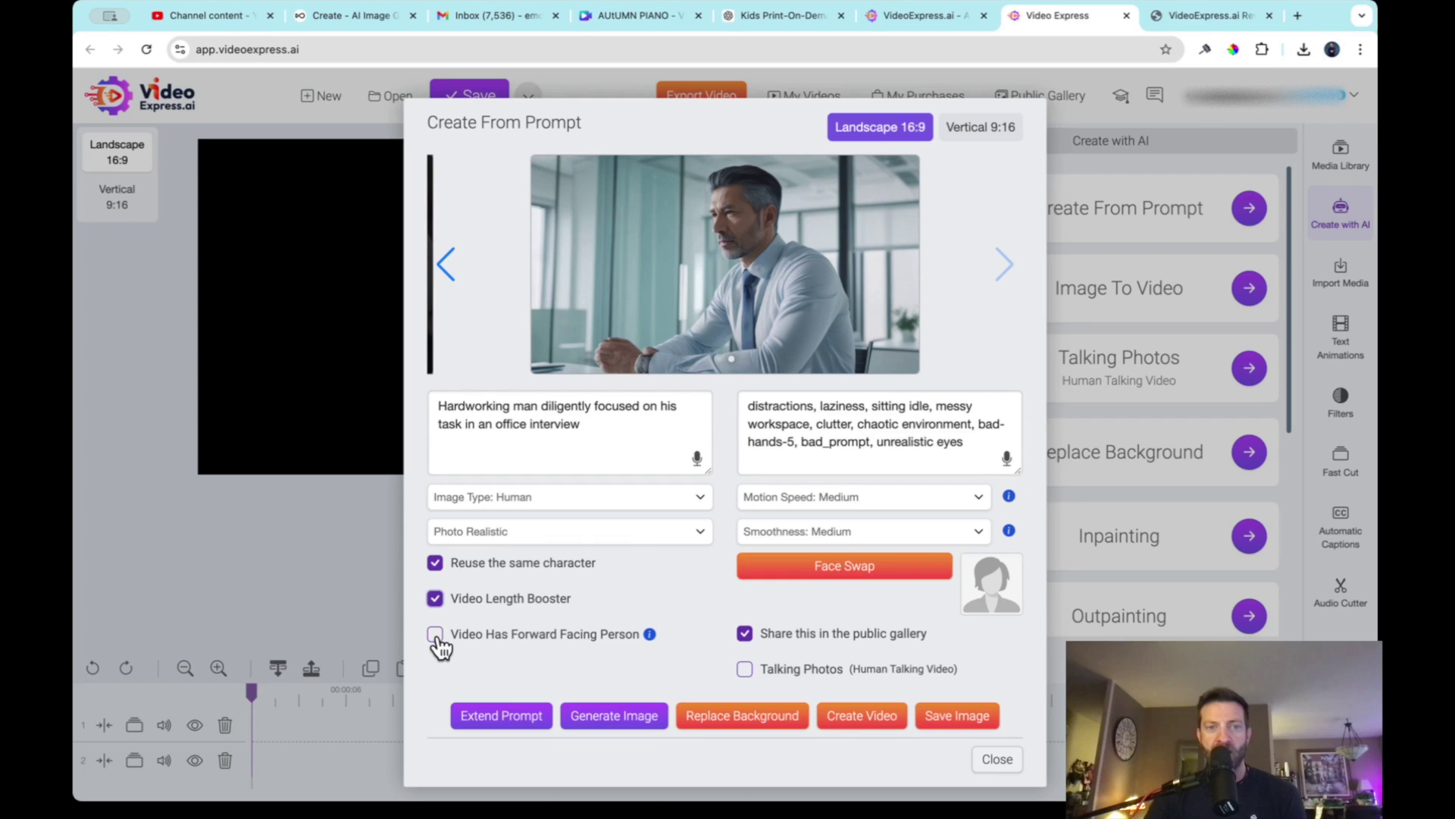
pyautogui.click(436, 637)
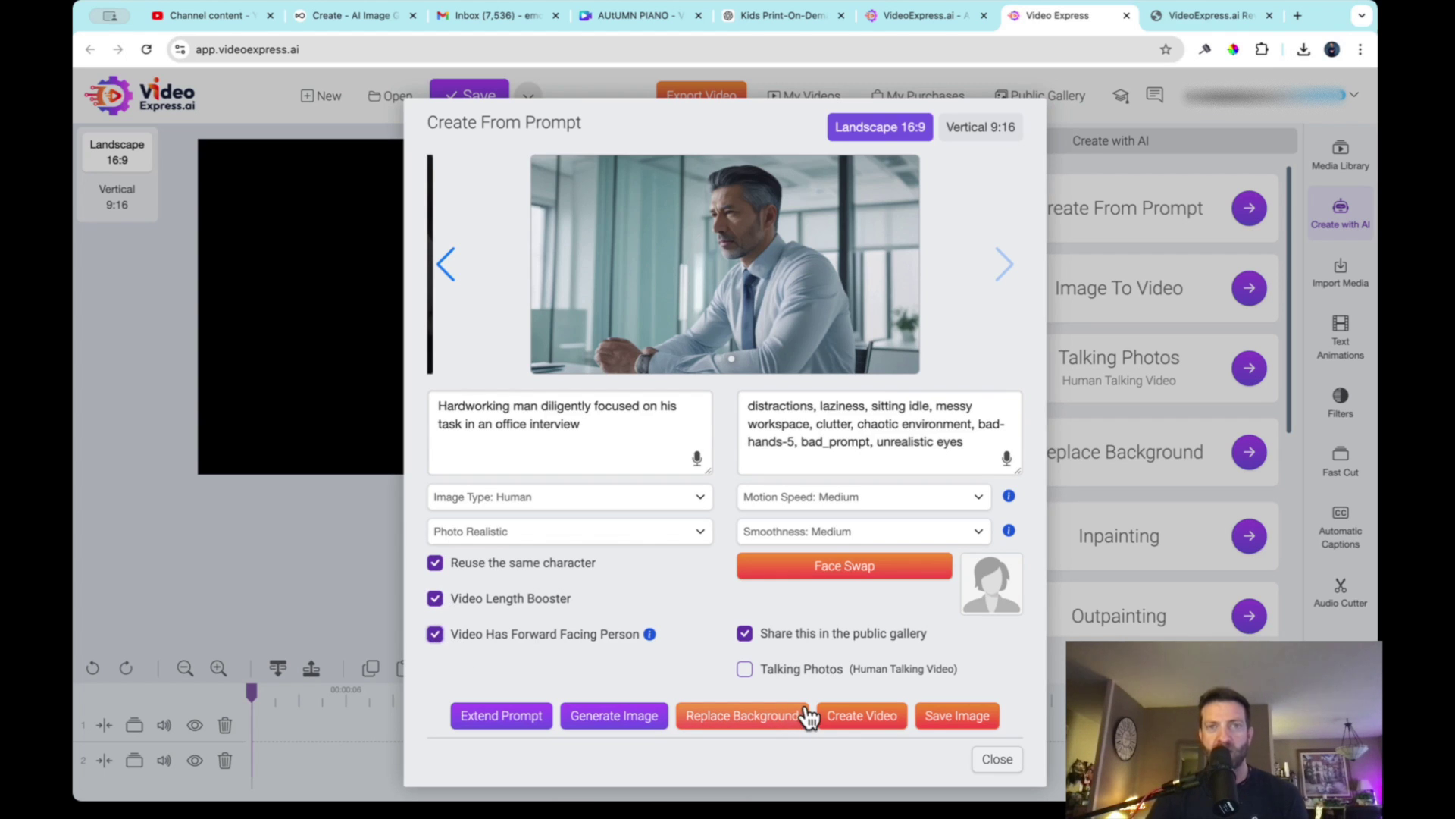
pyautogui.click(863, 720)
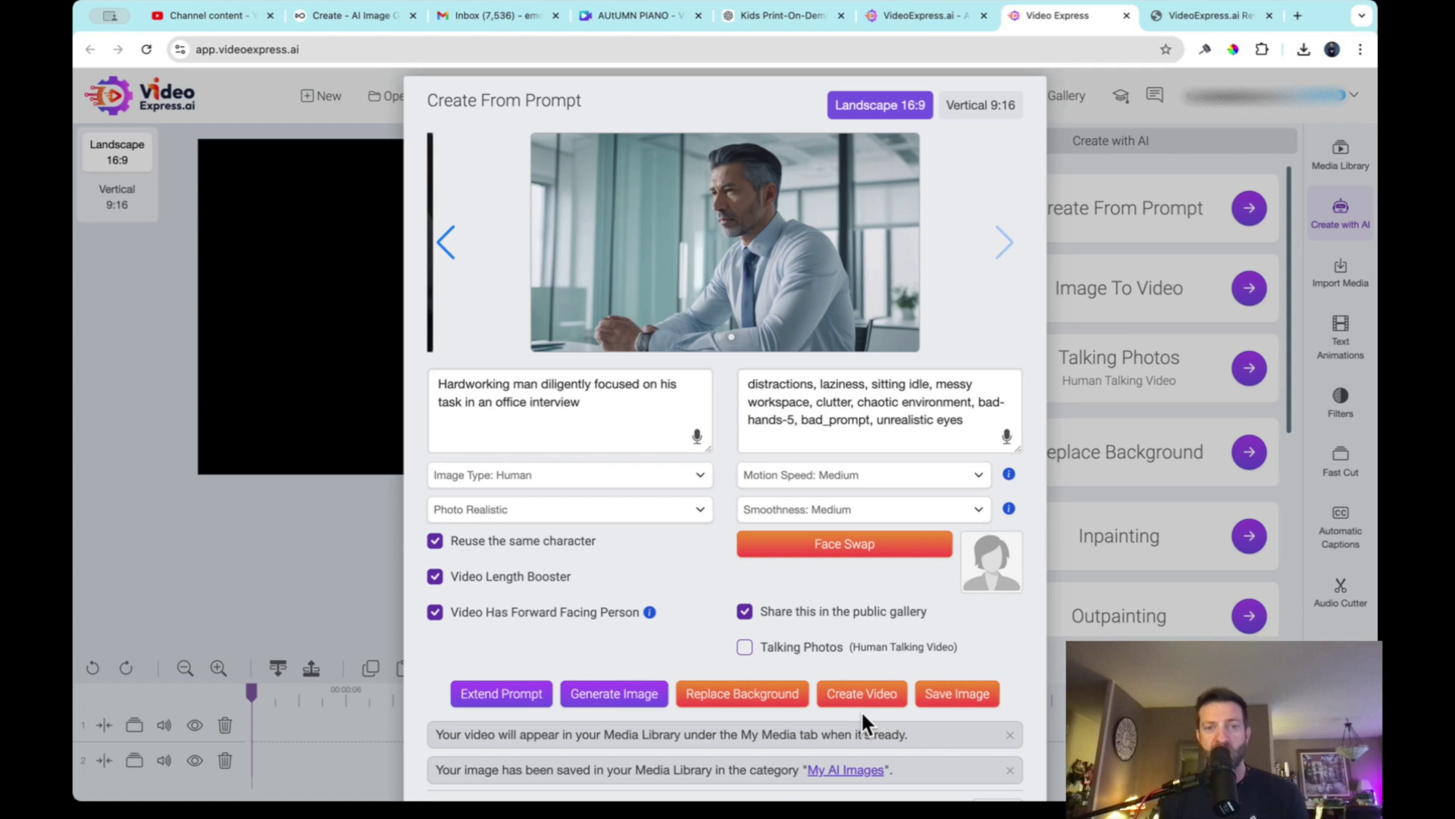
pyautogui.click(744, 648)
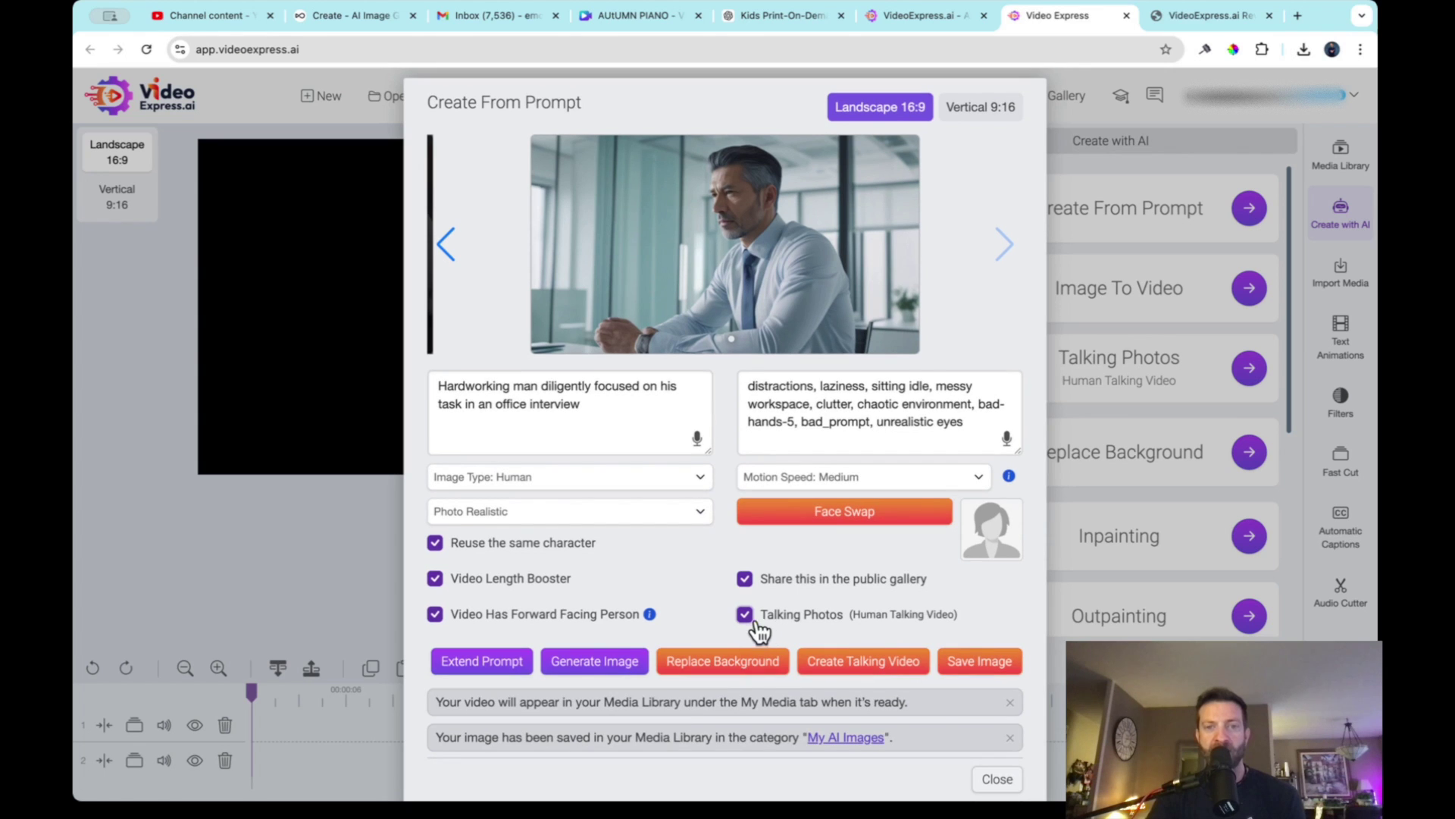
# Open the talking video's audio setup and preview the Davis and Guy voices.
pyautogui.click(866, 662)
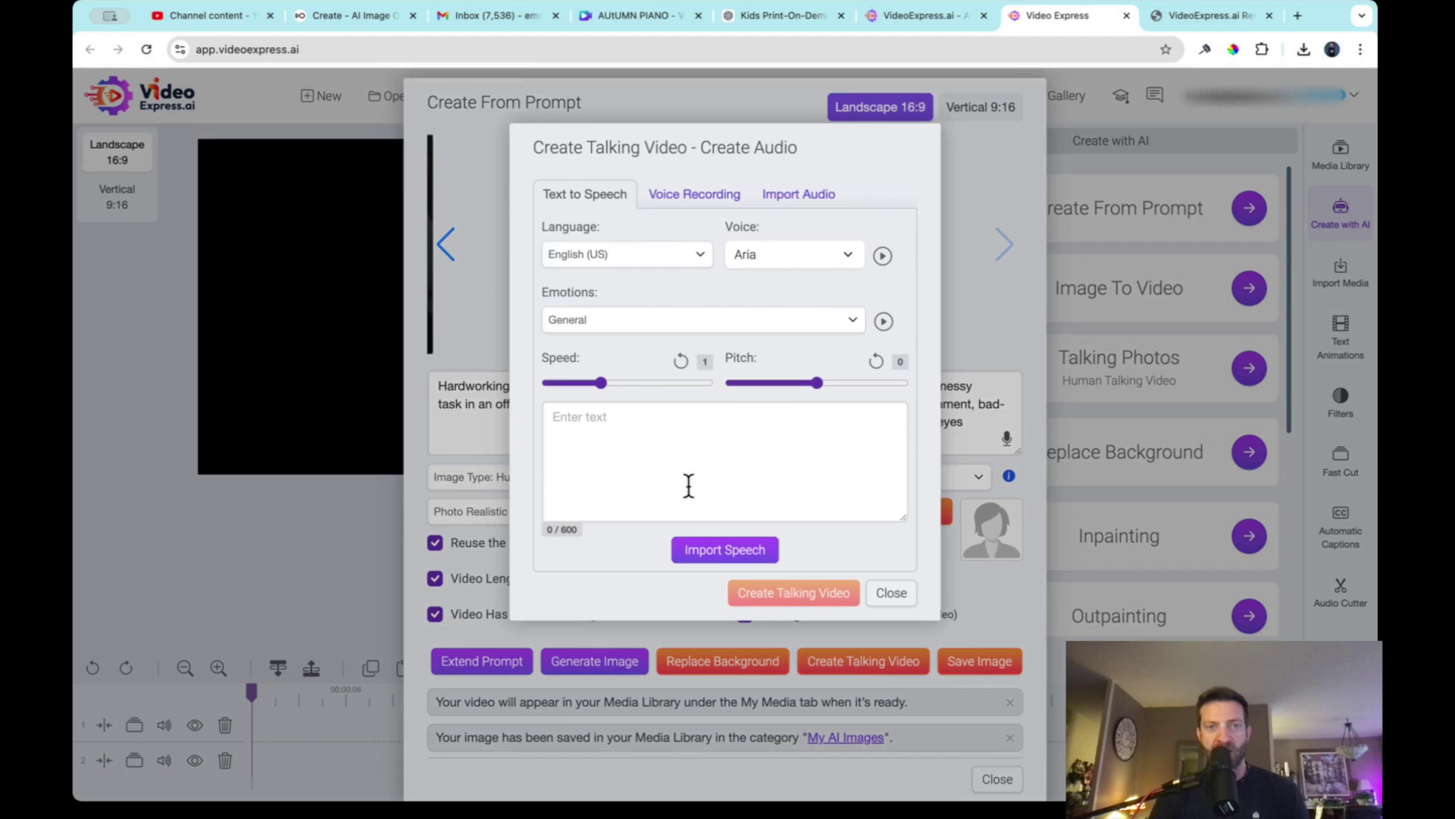
pyautogui.click(849, 258)
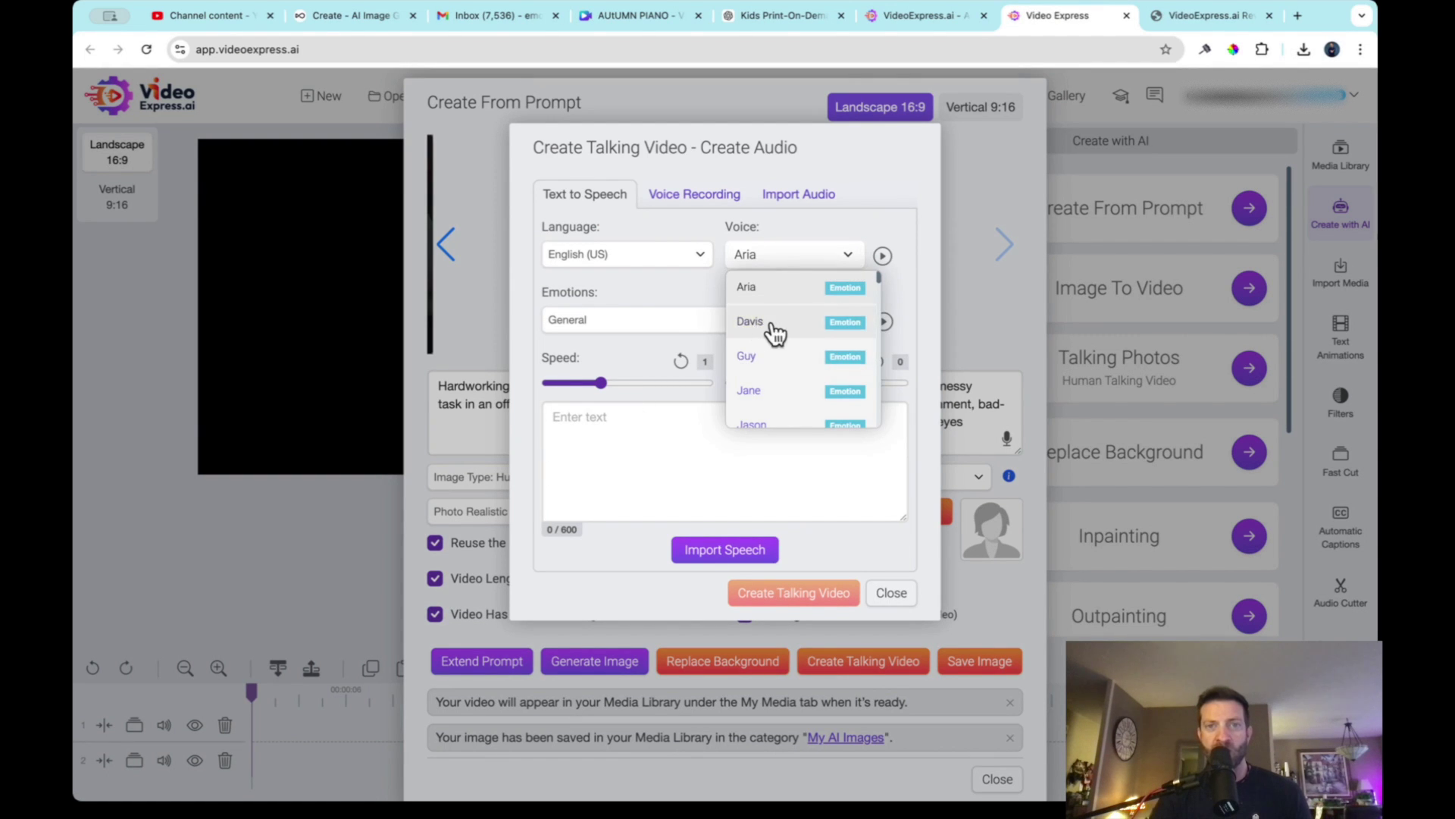
pyautogui.click(769, 322)
pyautogui.click(883, 256)
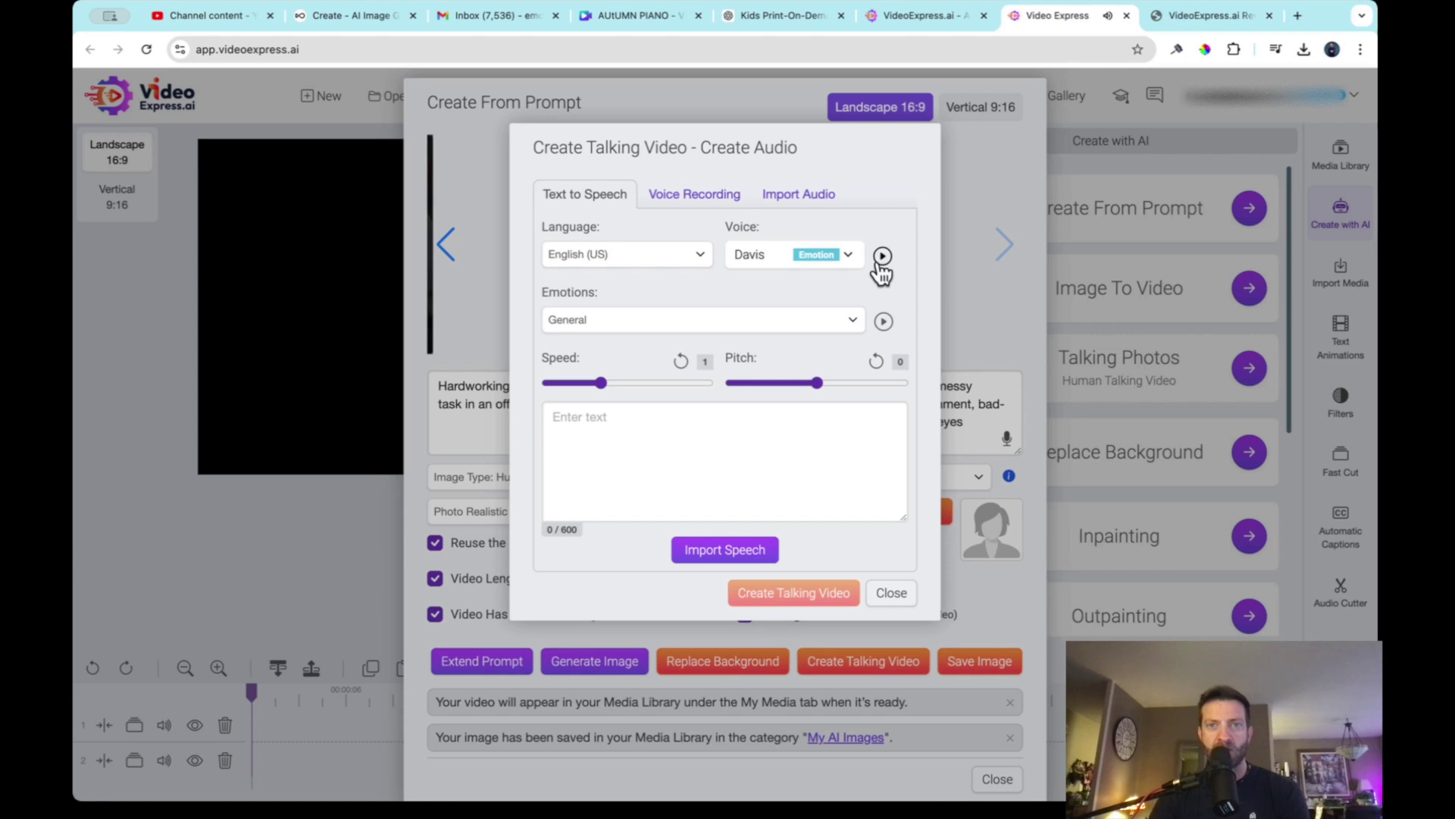
pyautogui.click(848, 257)
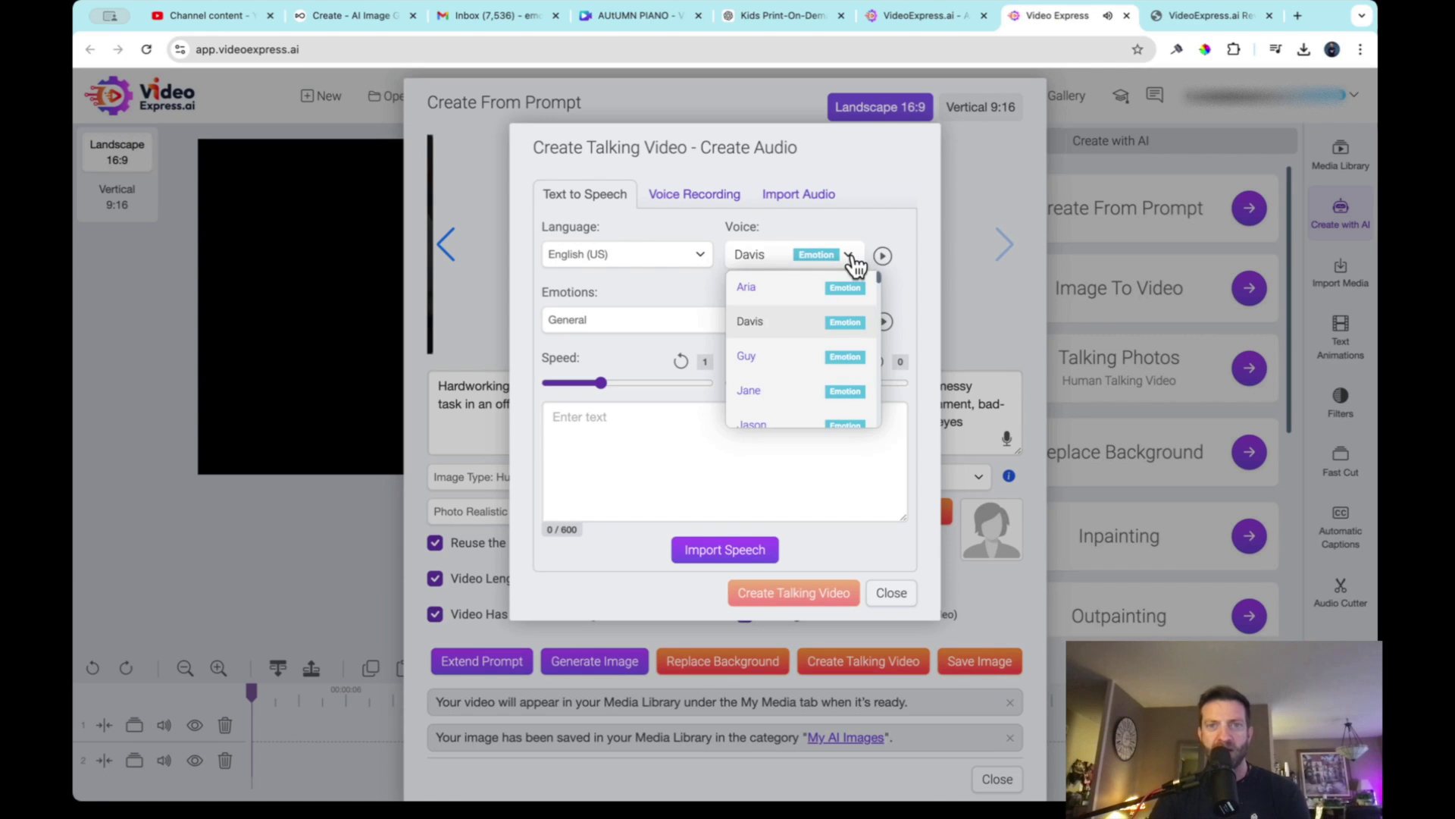
pyautogui.click(786, 361)
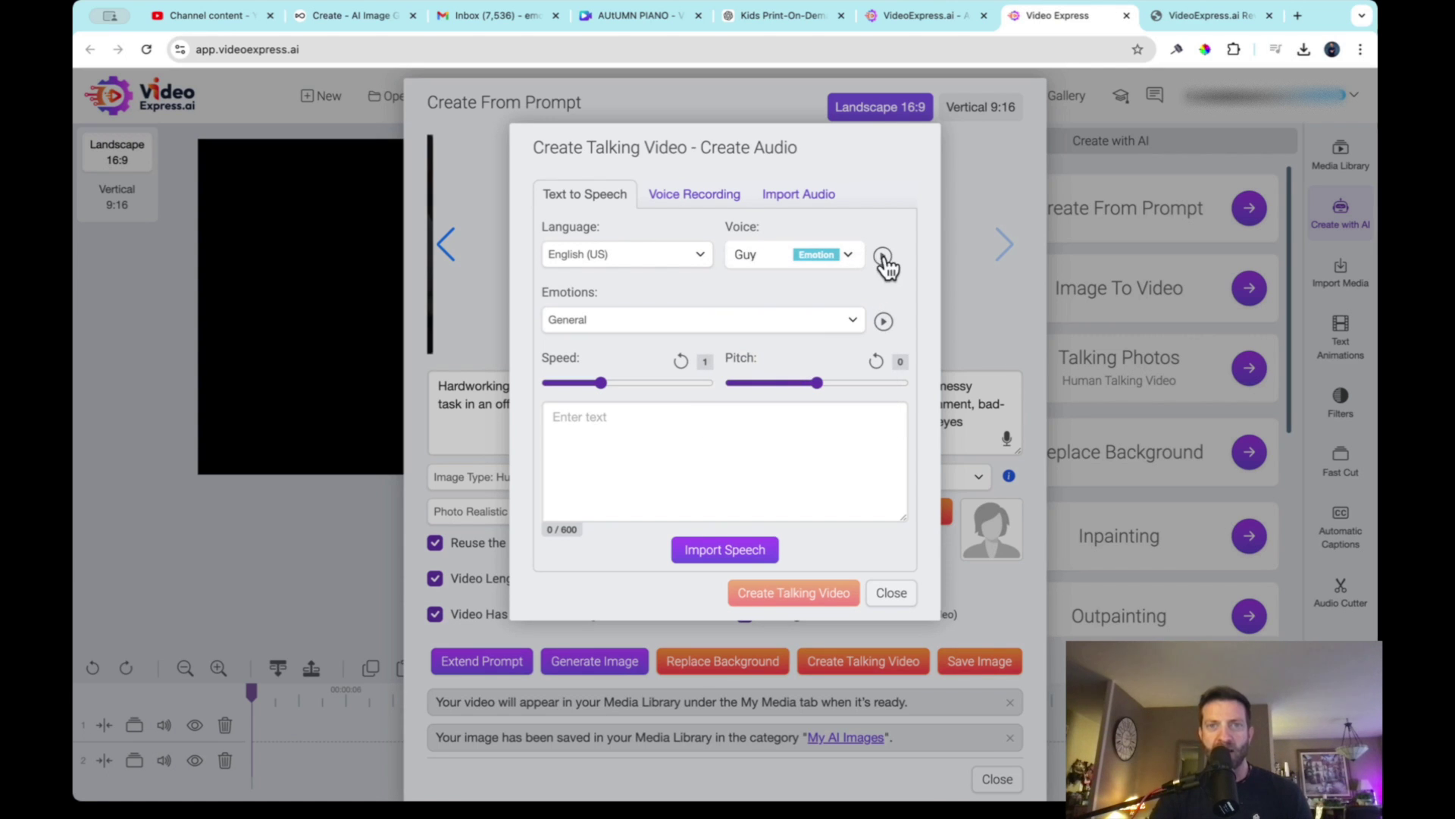
pyautogui.click(882, 258)
# Choose the Alfonzo voice from the list and preview it.
pyautogui.click(857, 260)
pyautogui.scroll(-2, 773, 370)
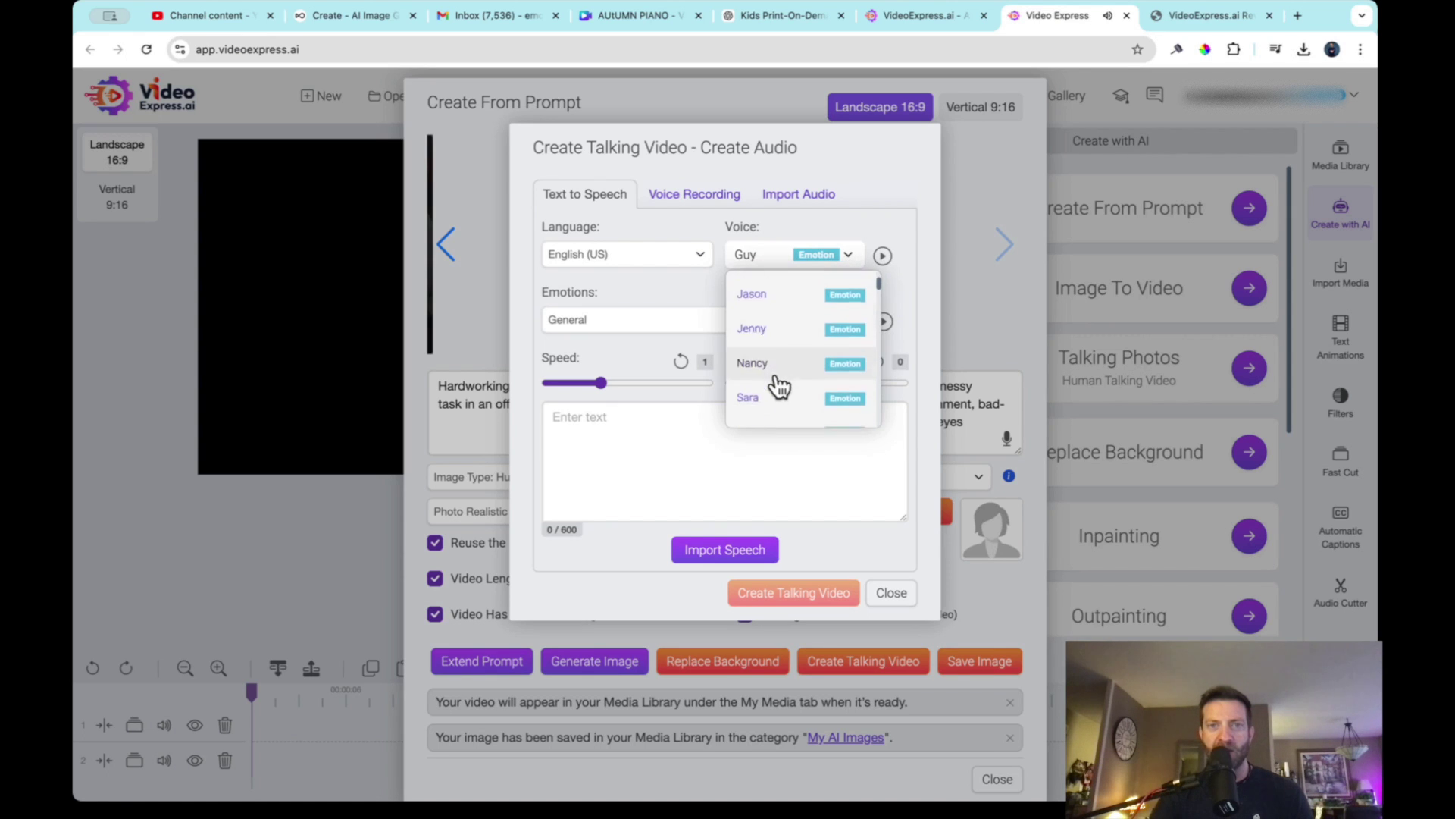
pyautogui.scroll(10, 775, 375)
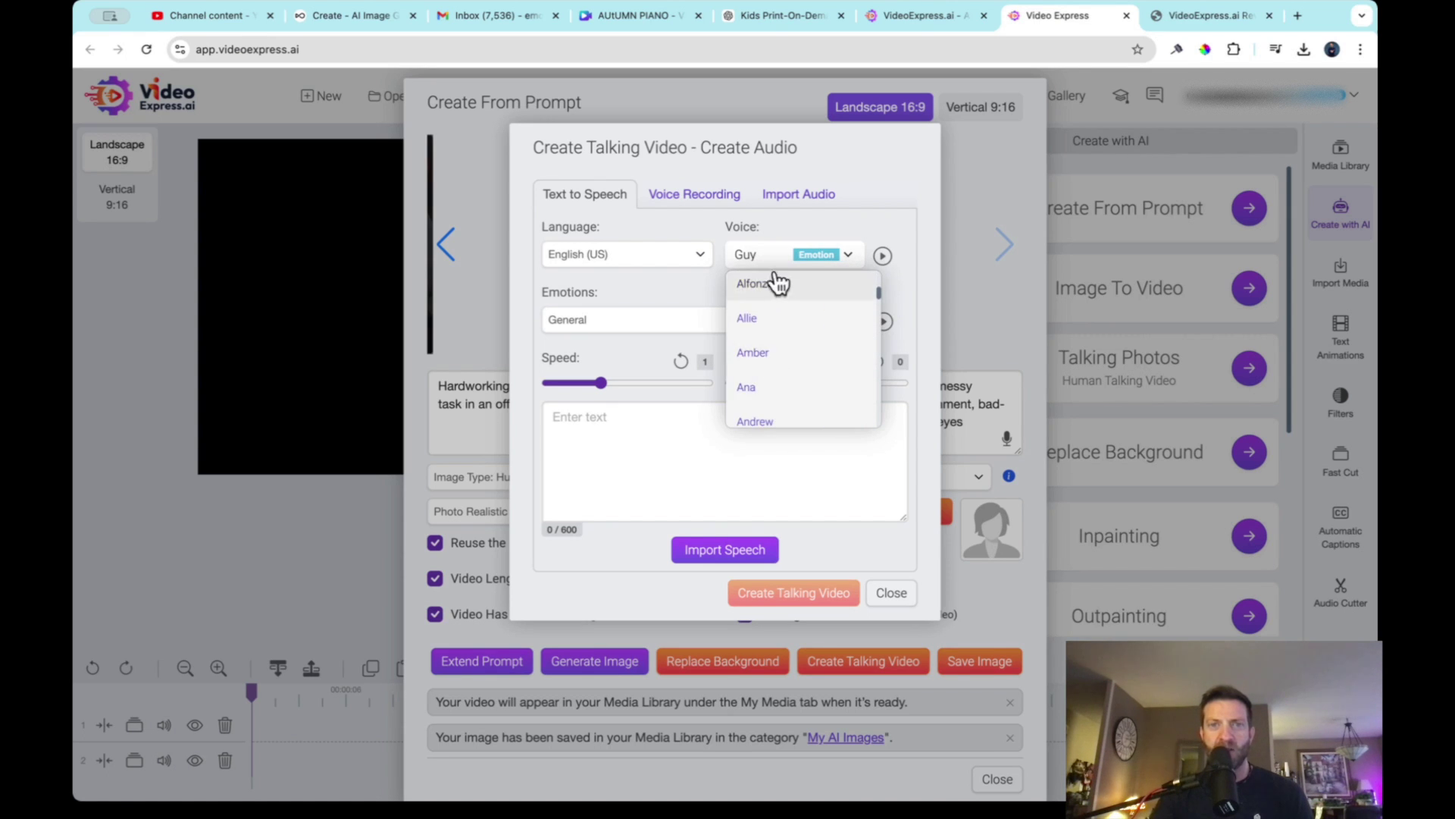
pyautogui.click(776, 284)
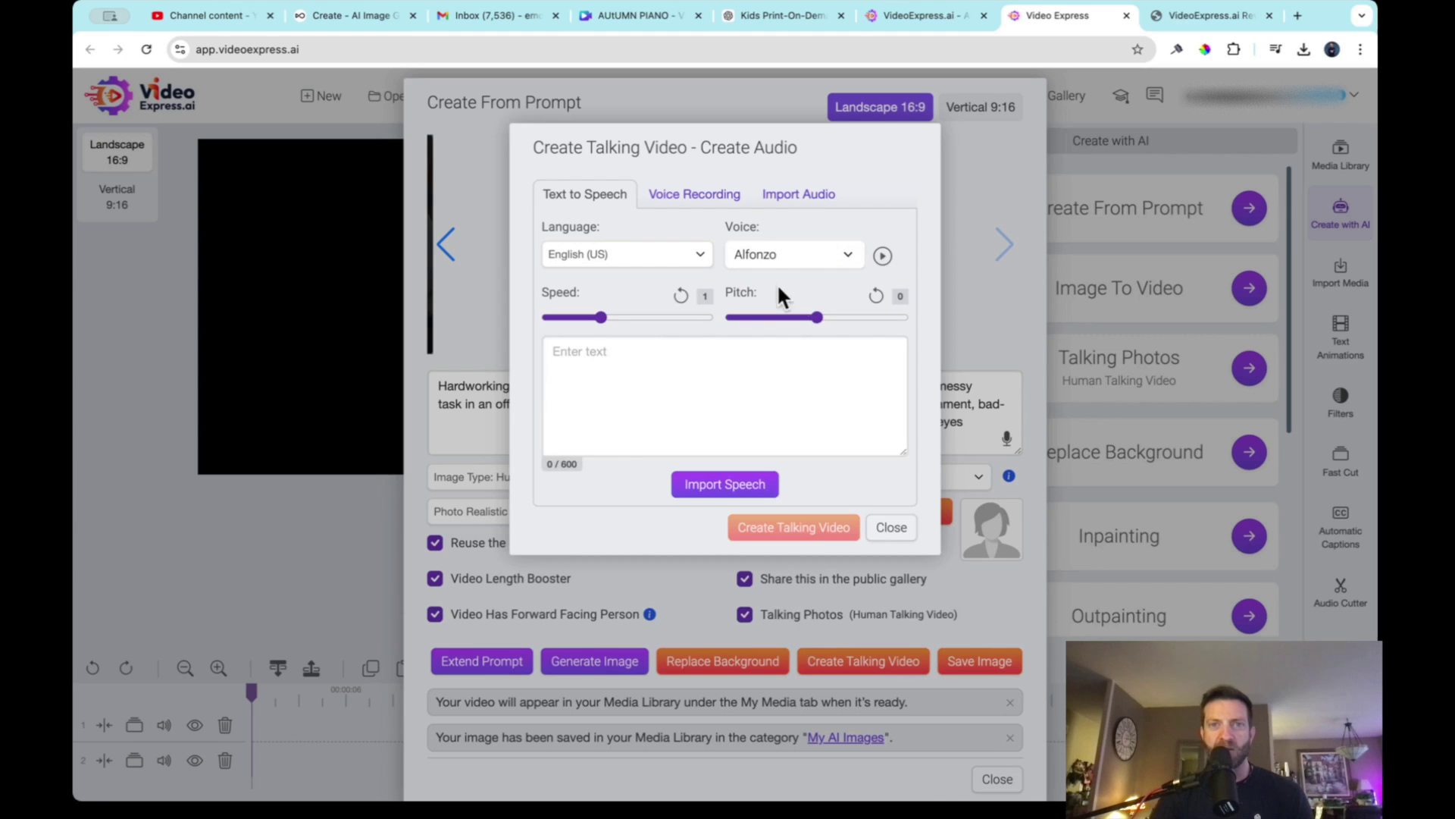
pyautogui.click(883, 257)
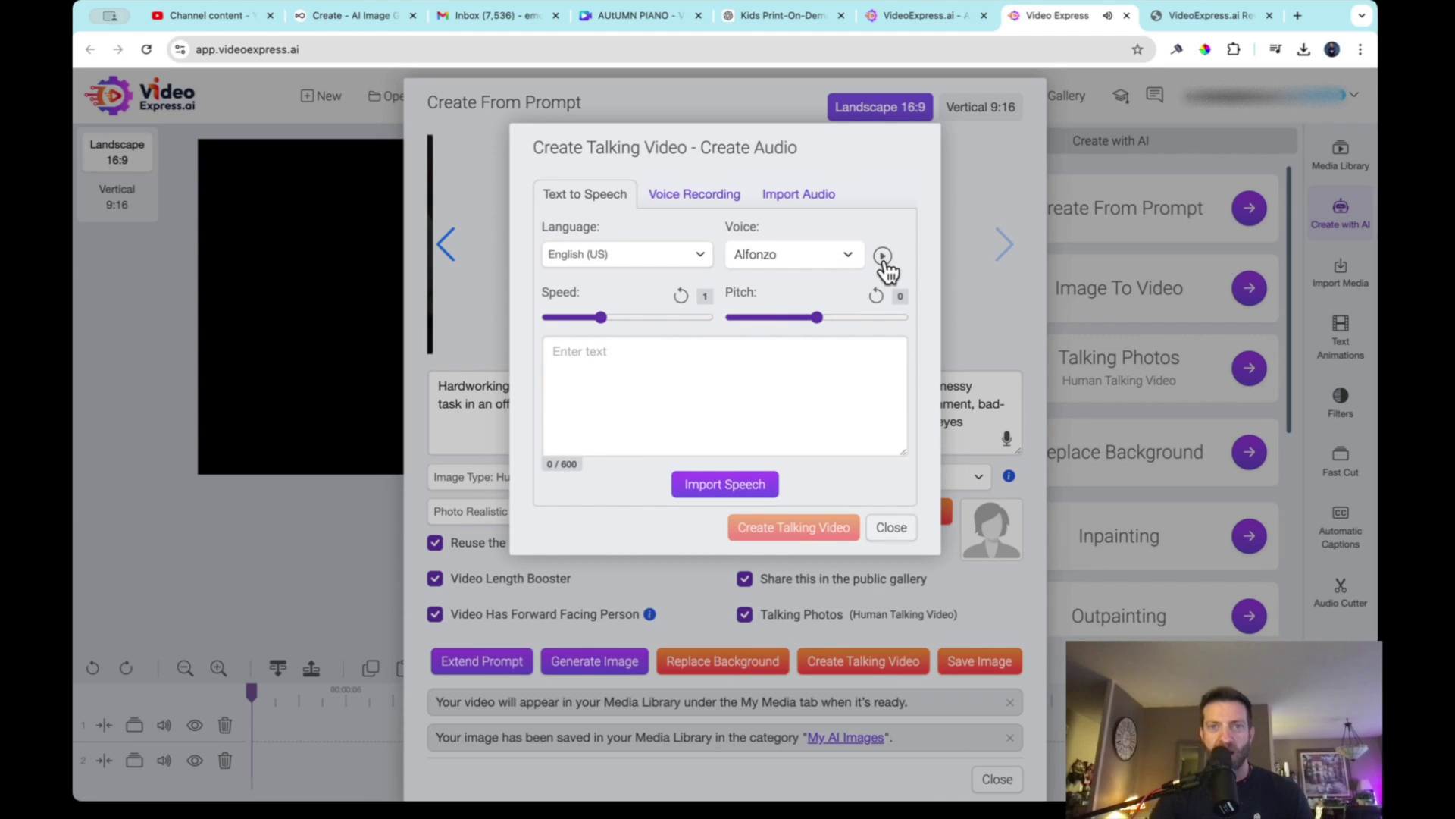
# Lower pitch to -3, enter the 'Nice to meet you... in our office' script, then generate and play the speech.
pyautogui.click(805, 316)
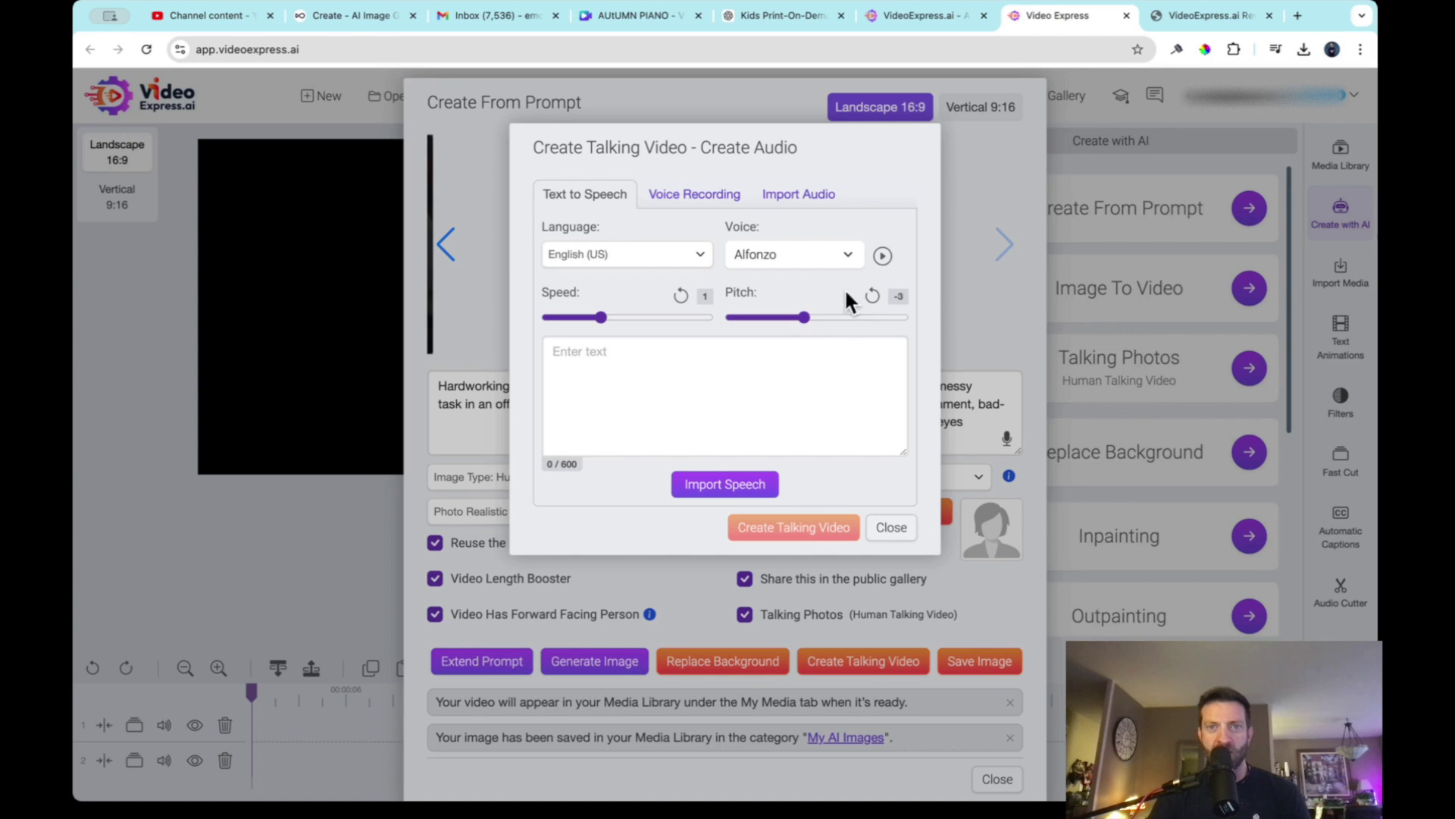
pyautogui.click(724, 394)
pyautogui.write('Hi Nice to meet you!  I ')
pyautogui.write('hope')
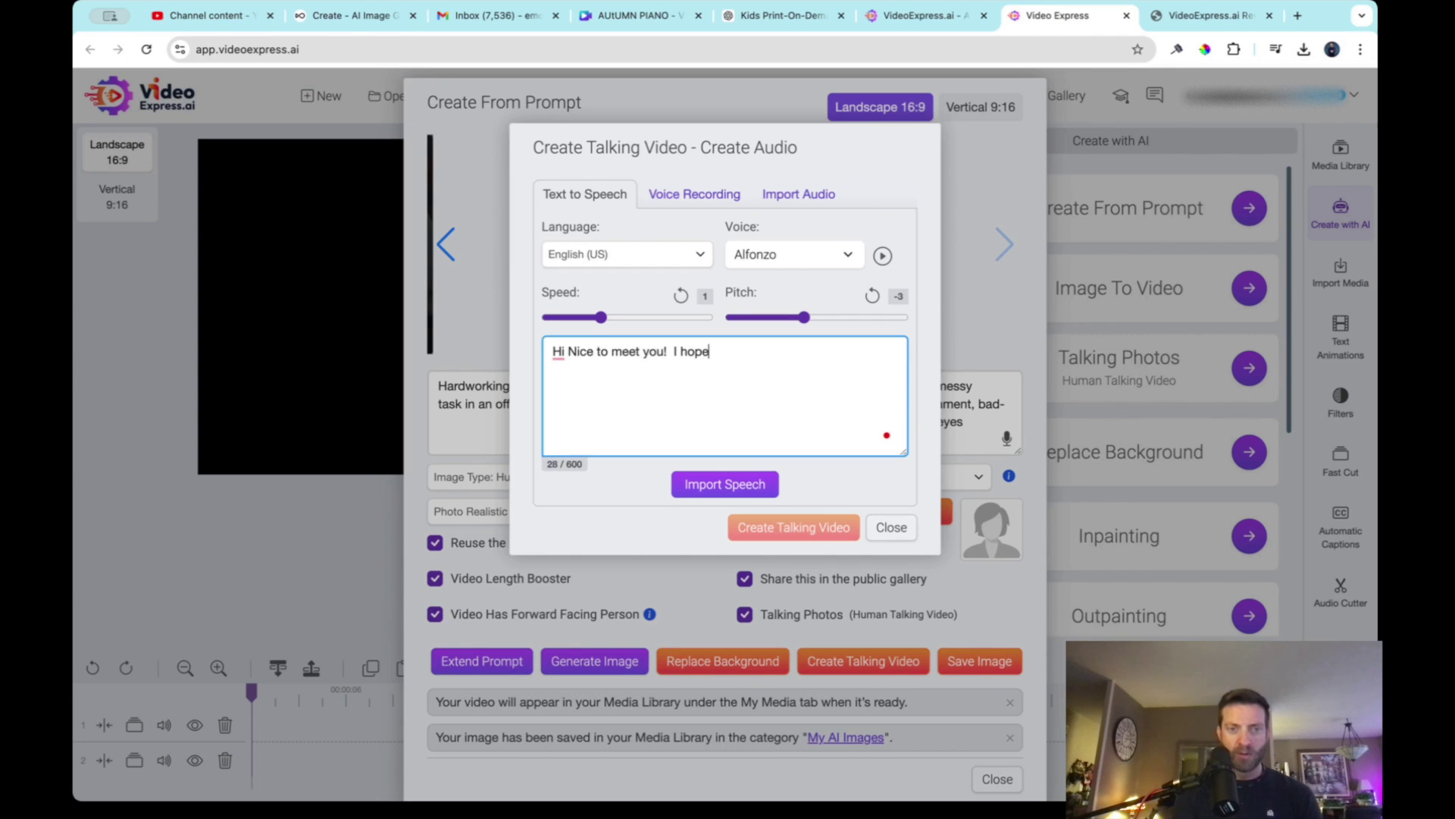
pyautogui.write(' we can work')
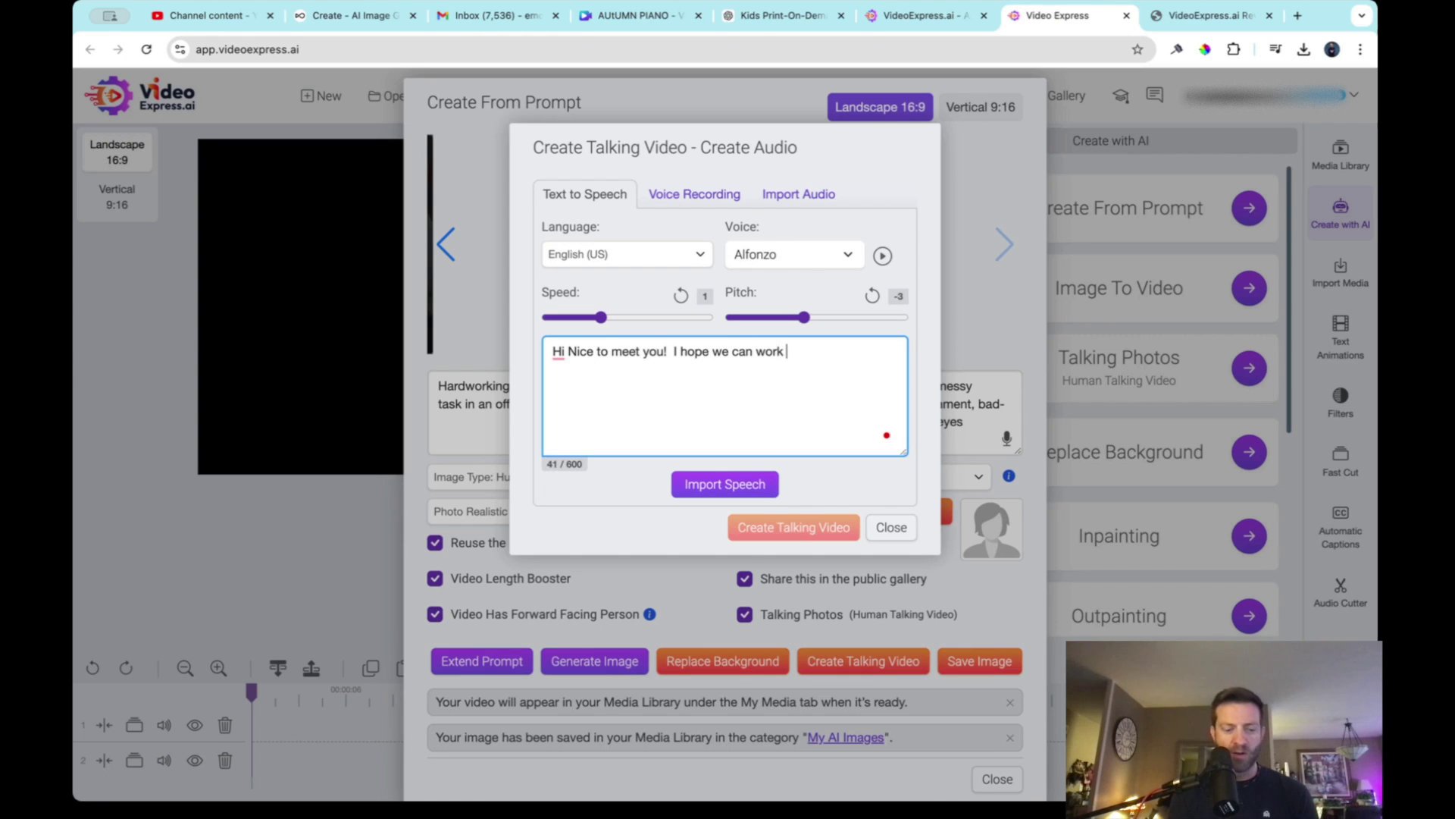
pyautogui.write('well together')
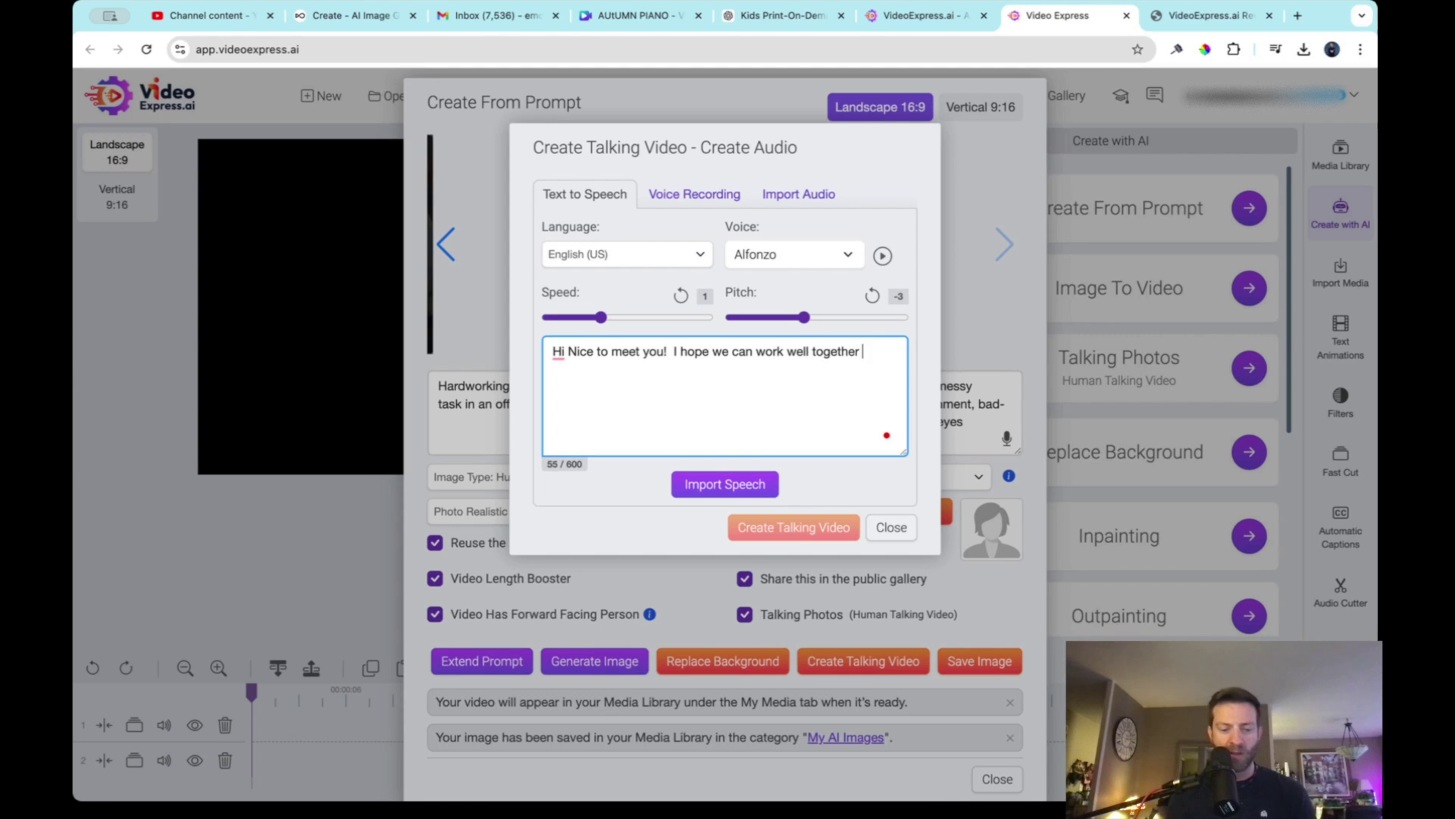
pyautogui.write(' in our office!')
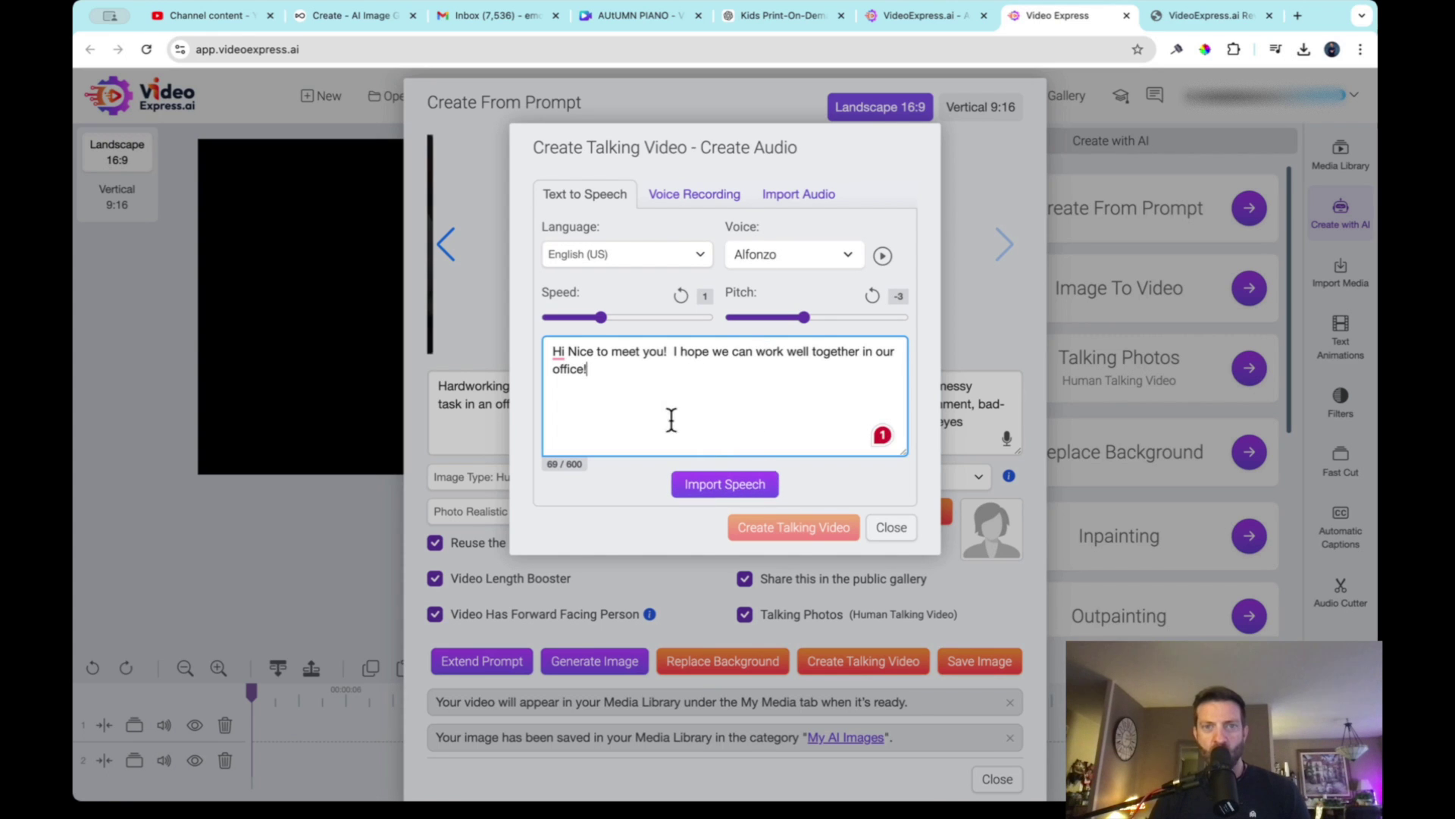
pyautogui.click(723, 485)
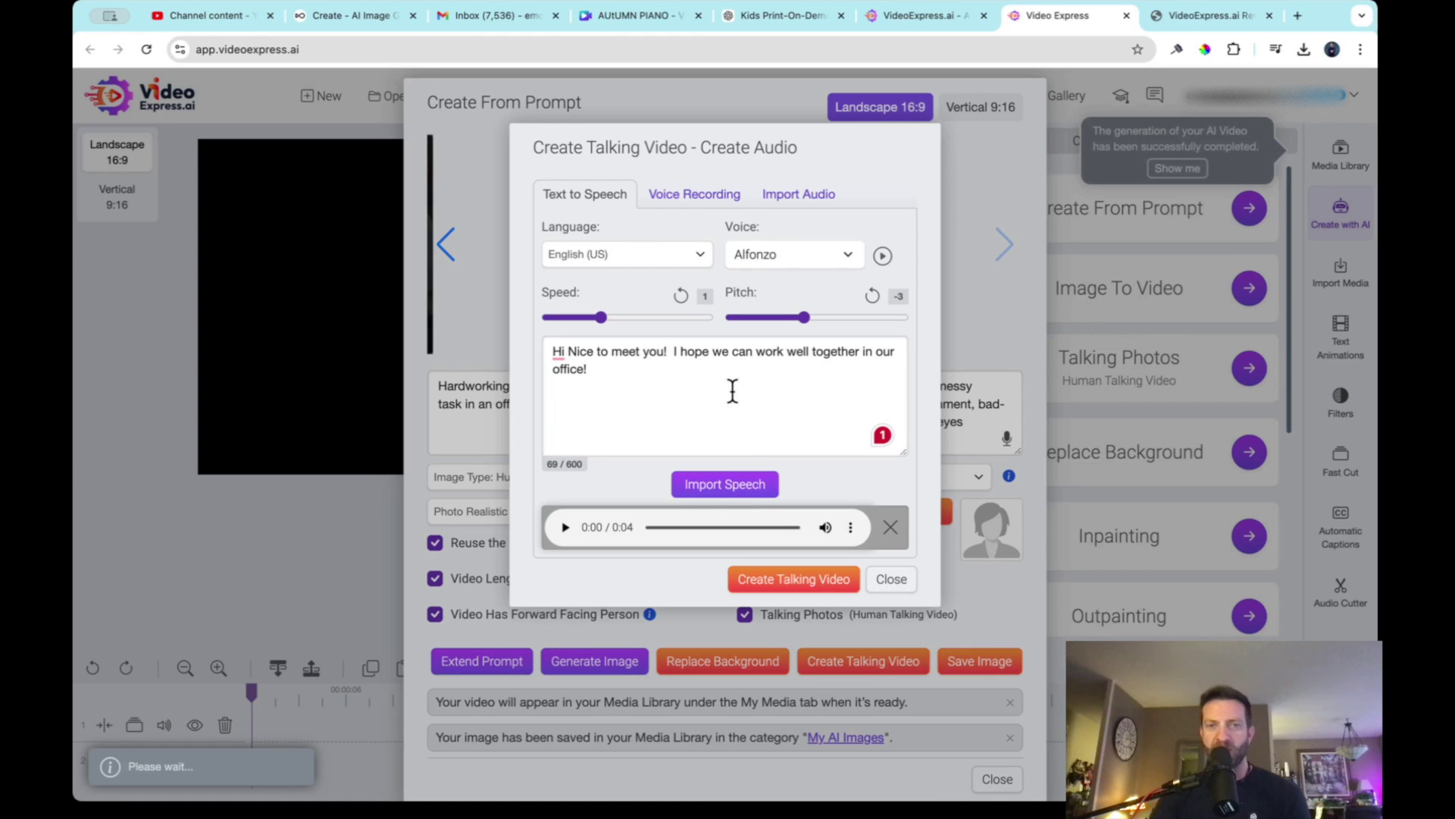
pyautogui.click(564, 529)
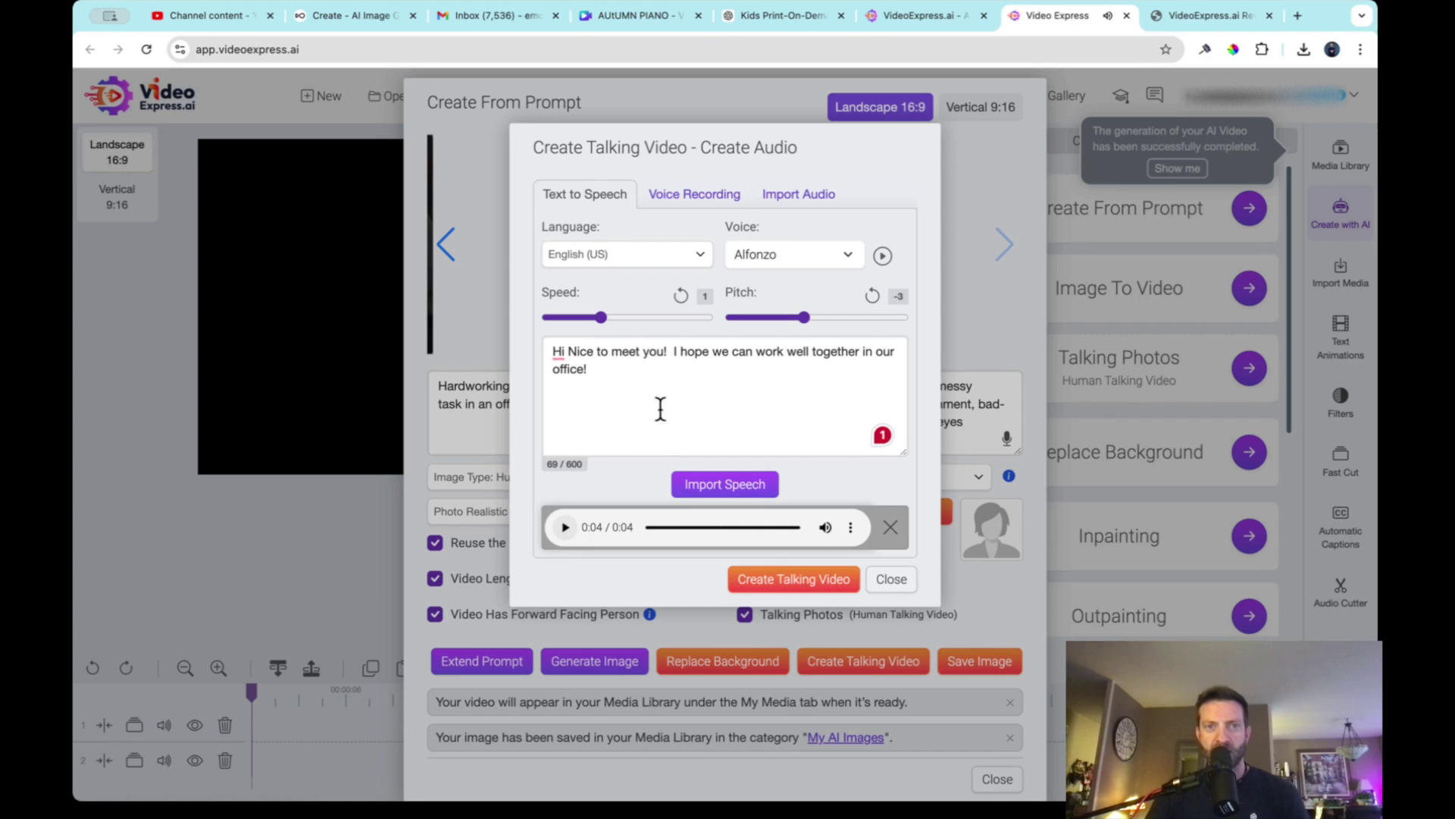
# Correct the opening word to 'Hi!', then regenerate and play the speech.
pyautogui.click(568, 352)
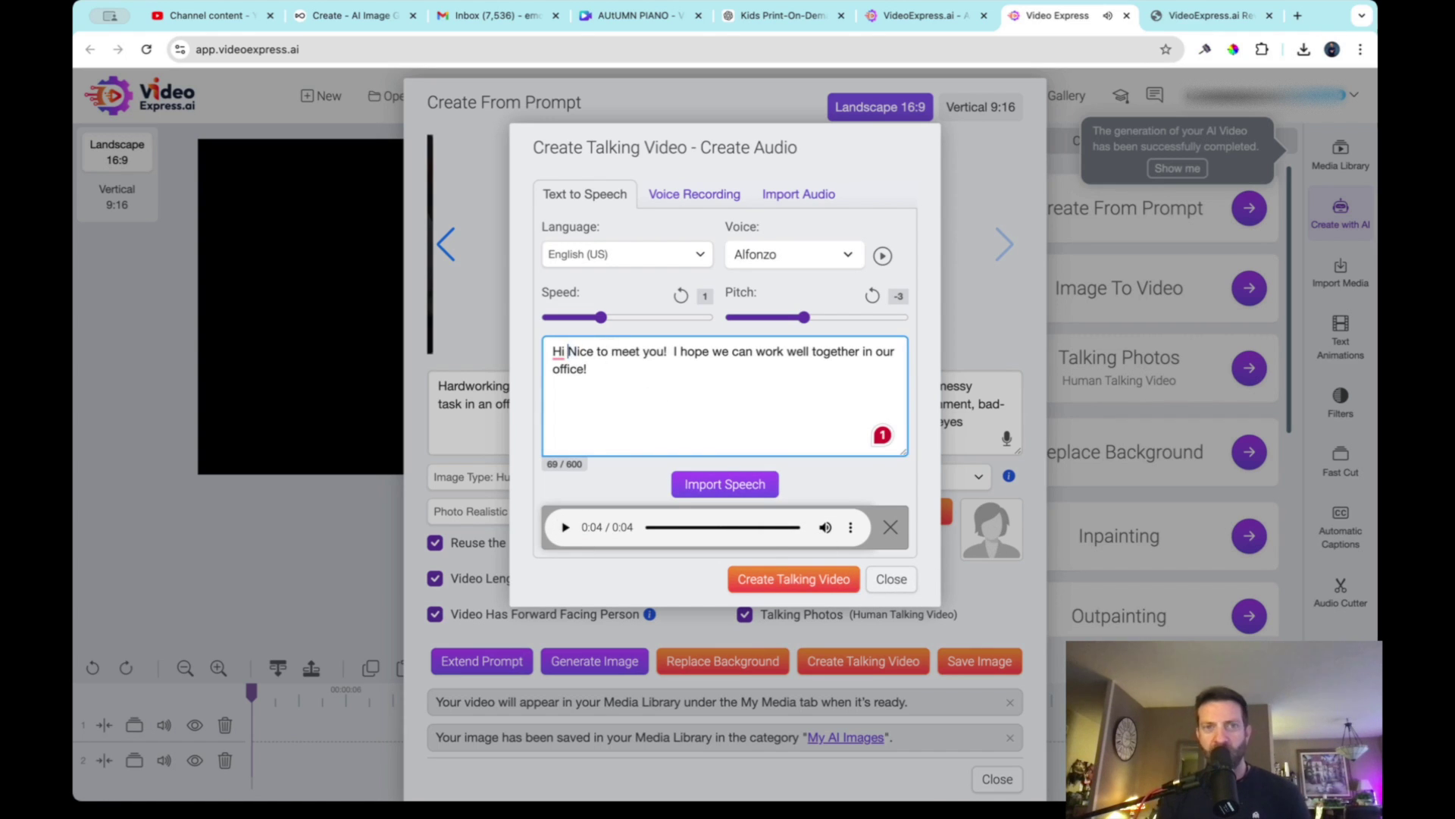
pyautogui.click(564, 352)
pyautogui.press('BackSpace')
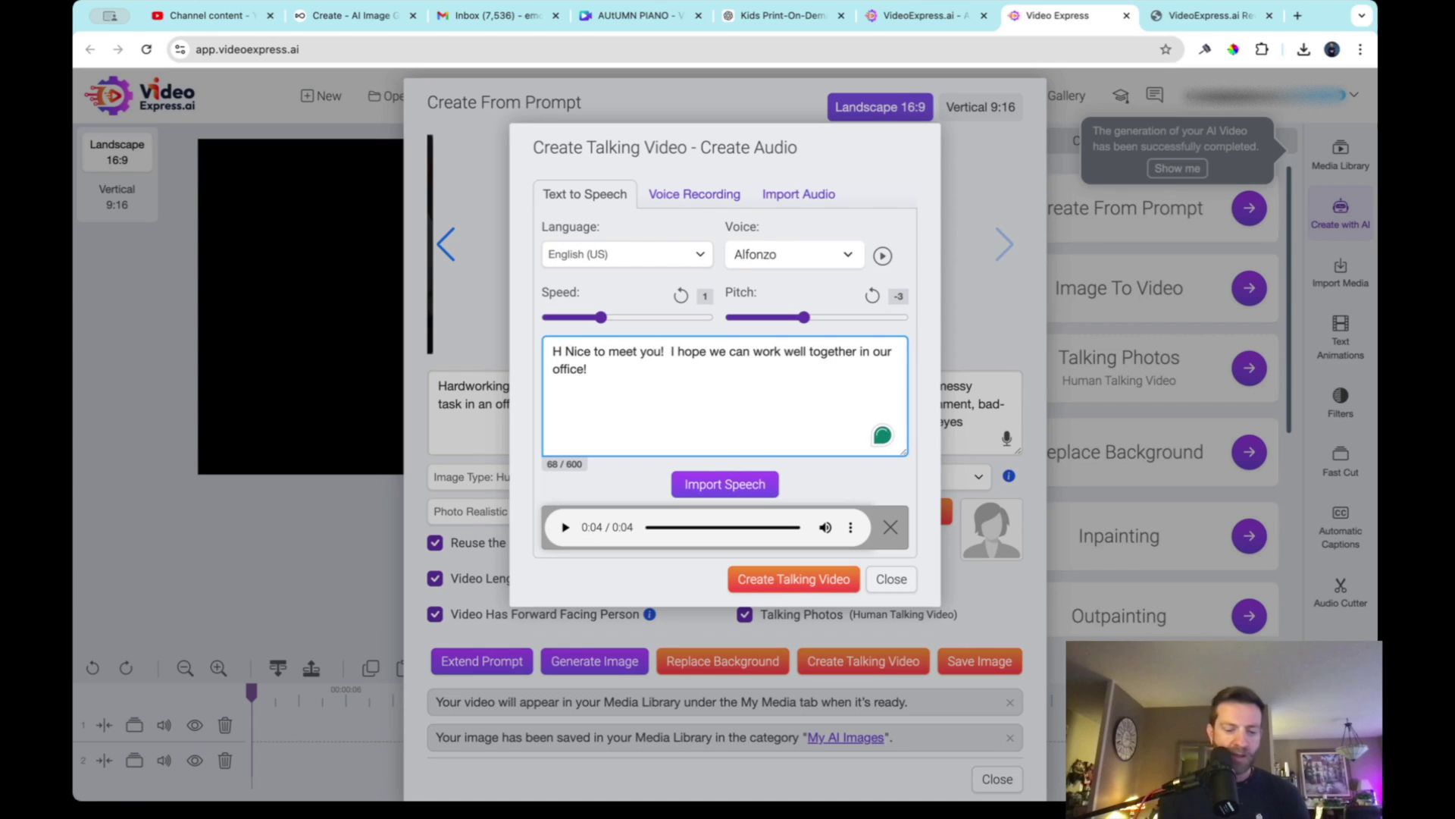
pyautogui.write('i!')
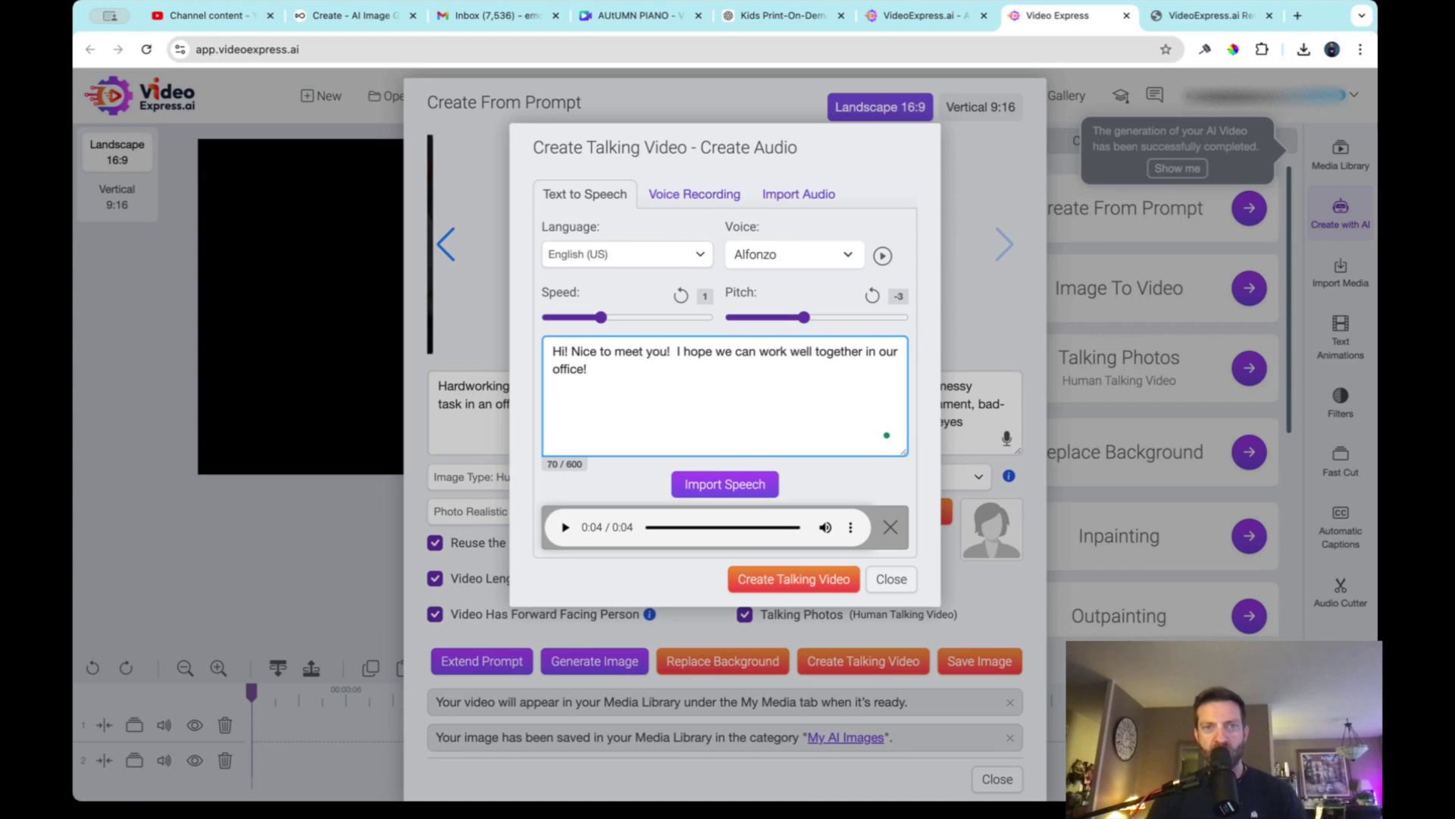
pyautogui.click(727, 485)
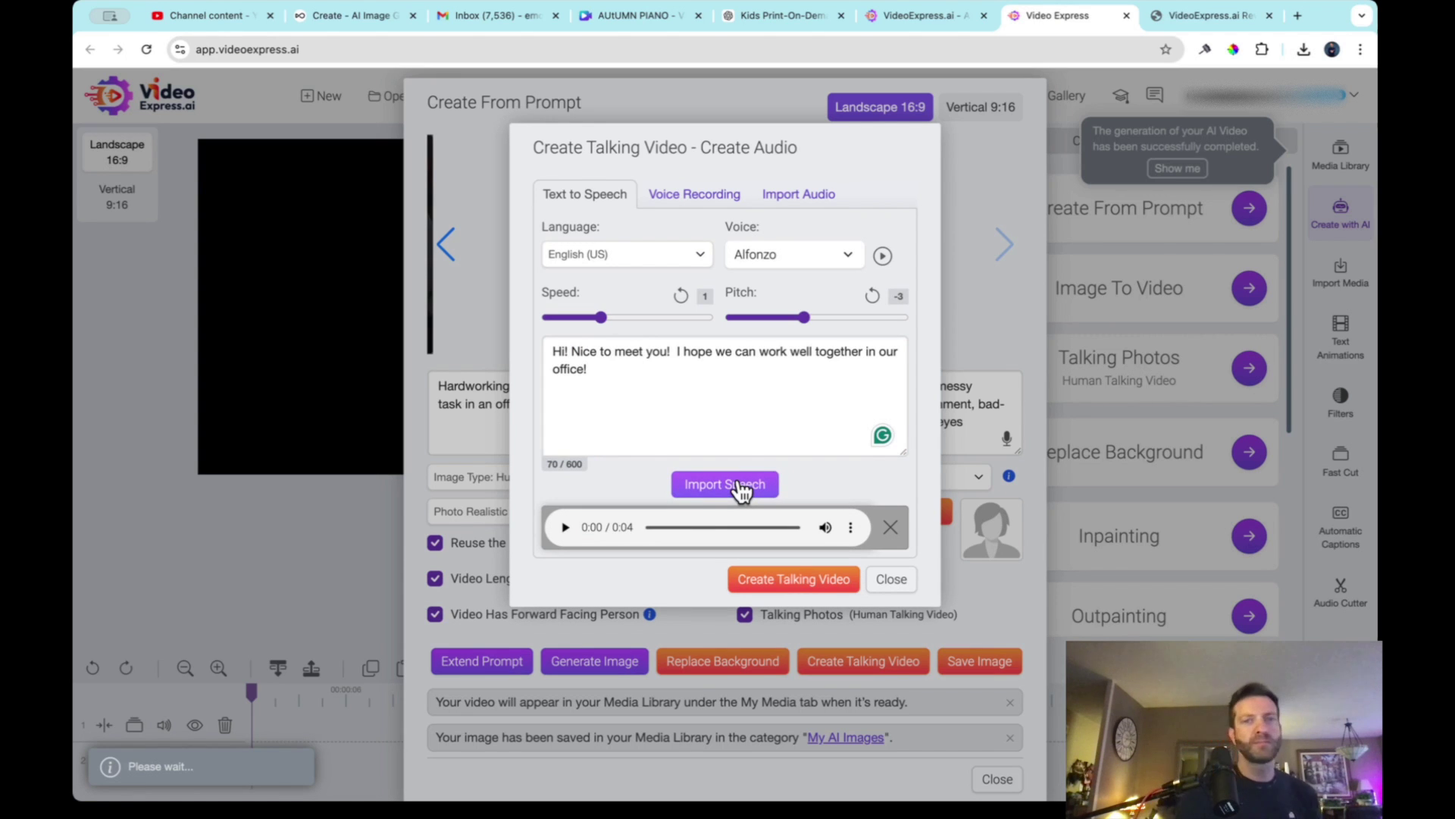
pyautogui.click(564, 528)
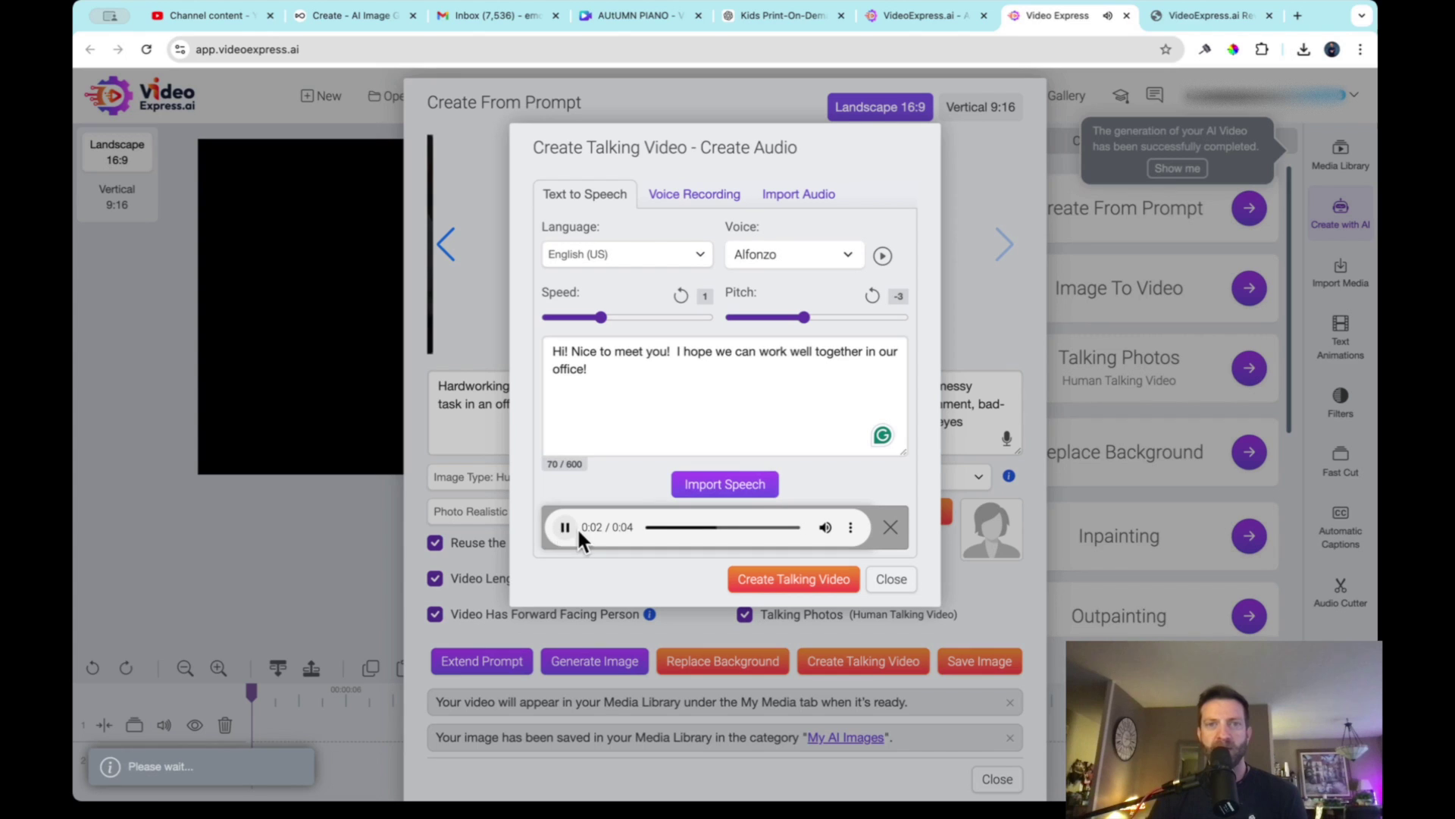
# Submit the office man's talking video and close the Create From Prompt window.
pyautogui.click(819, 595)
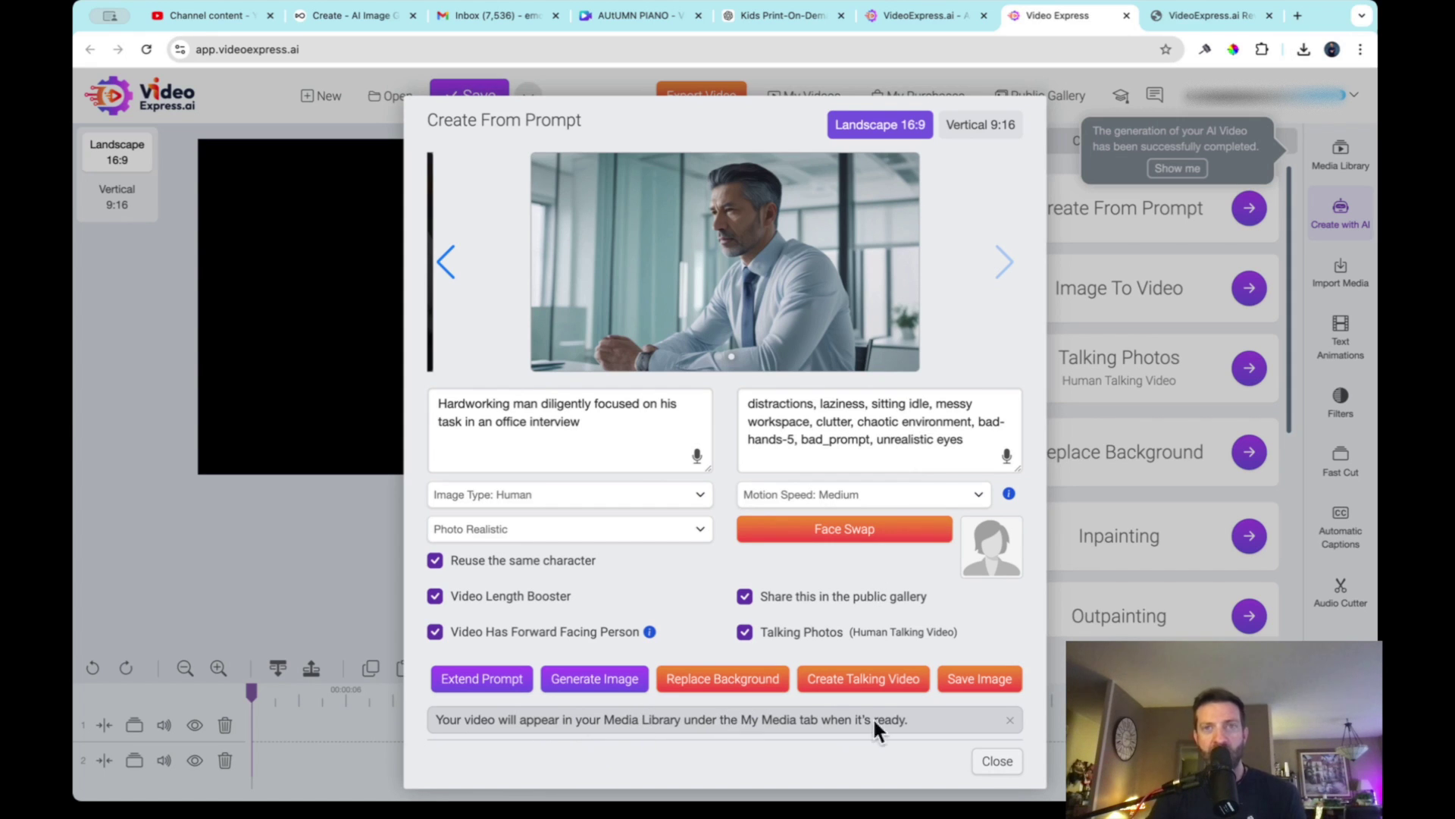
pyautogui.click(995, 768)
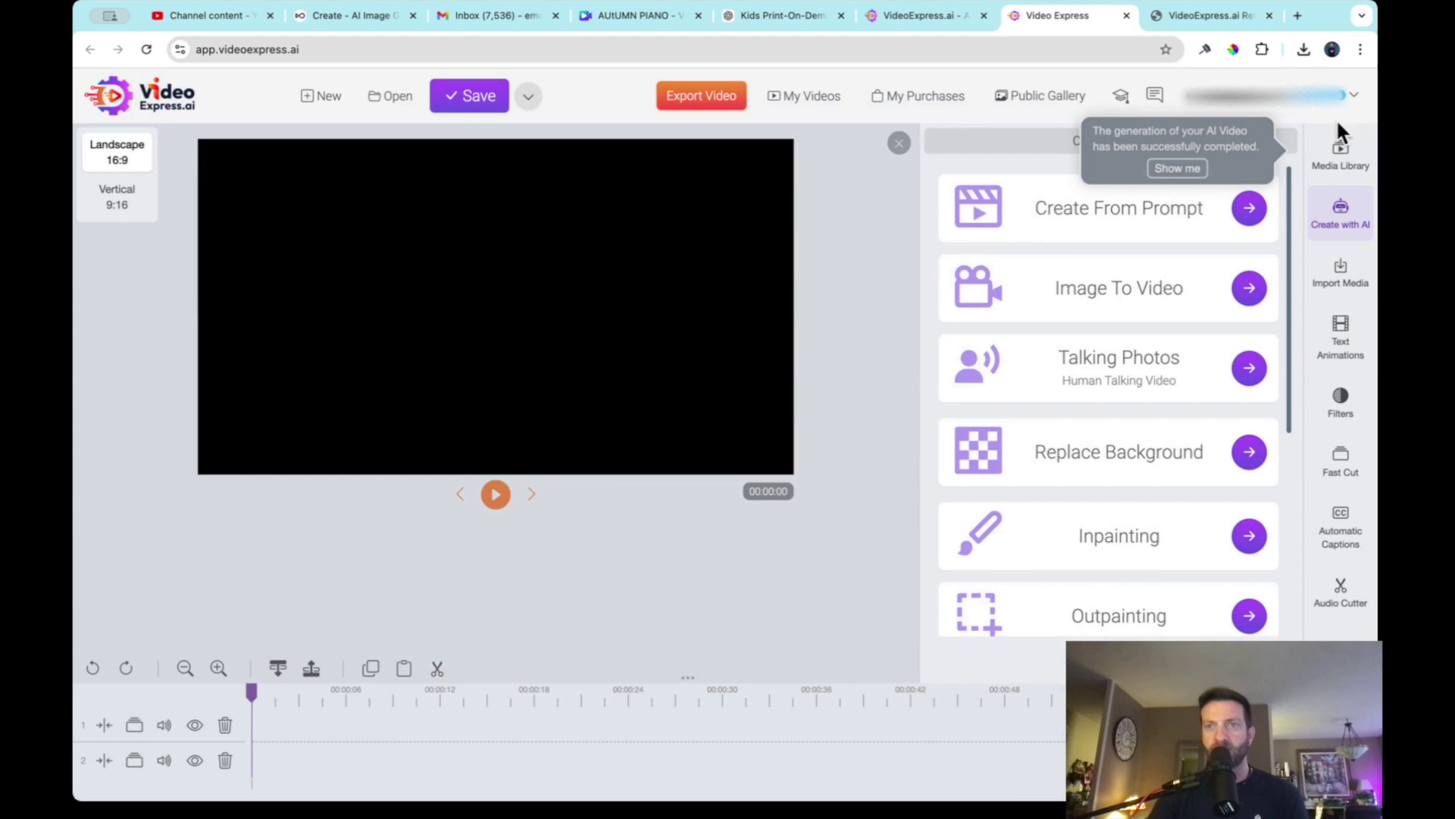
# Play the hardworking man video in Media Library's My AI Videos folder, then choose Redesign.
pyautogui.click(1340, 154)
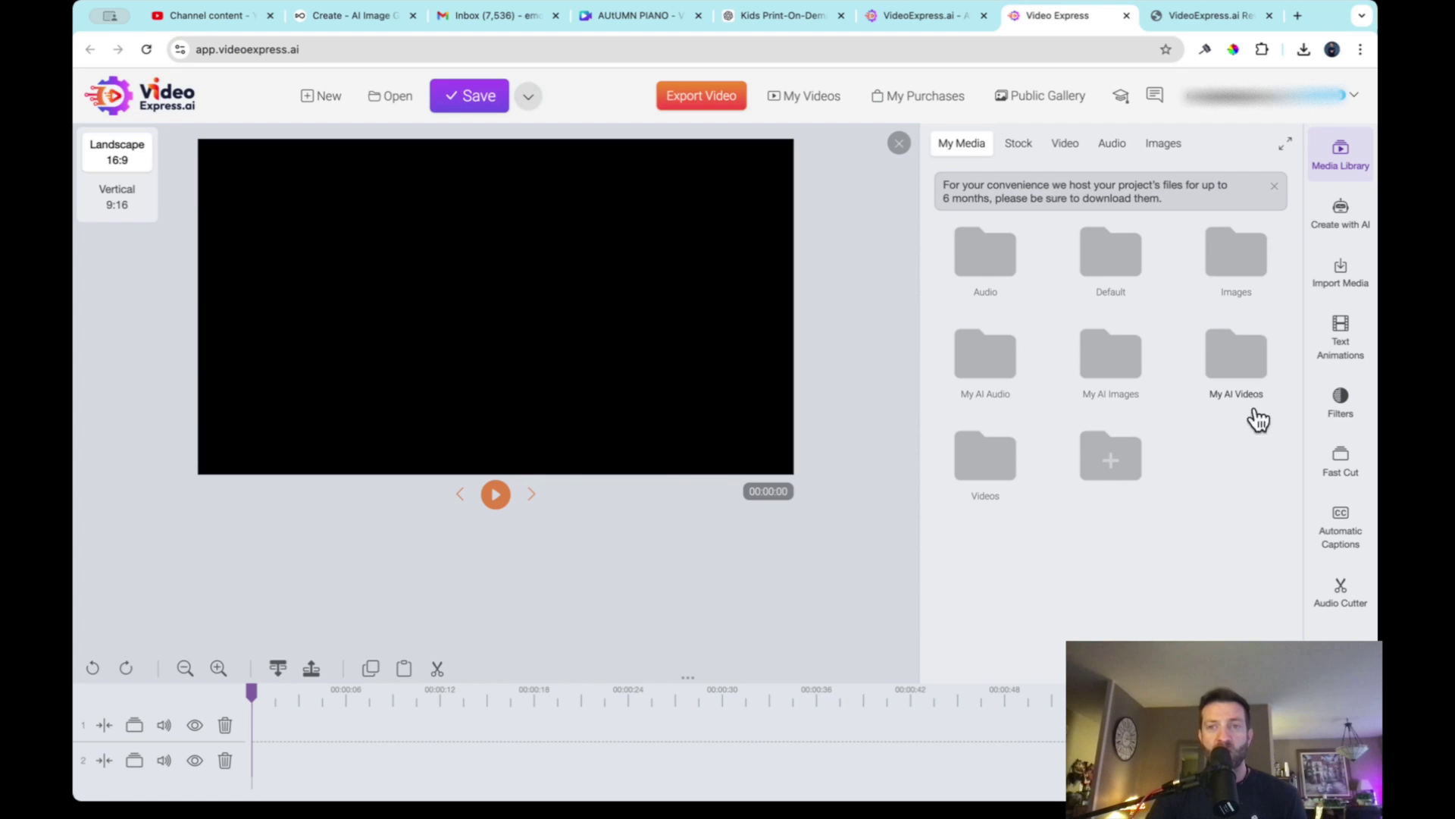
pyautogui.click(1240, 369)
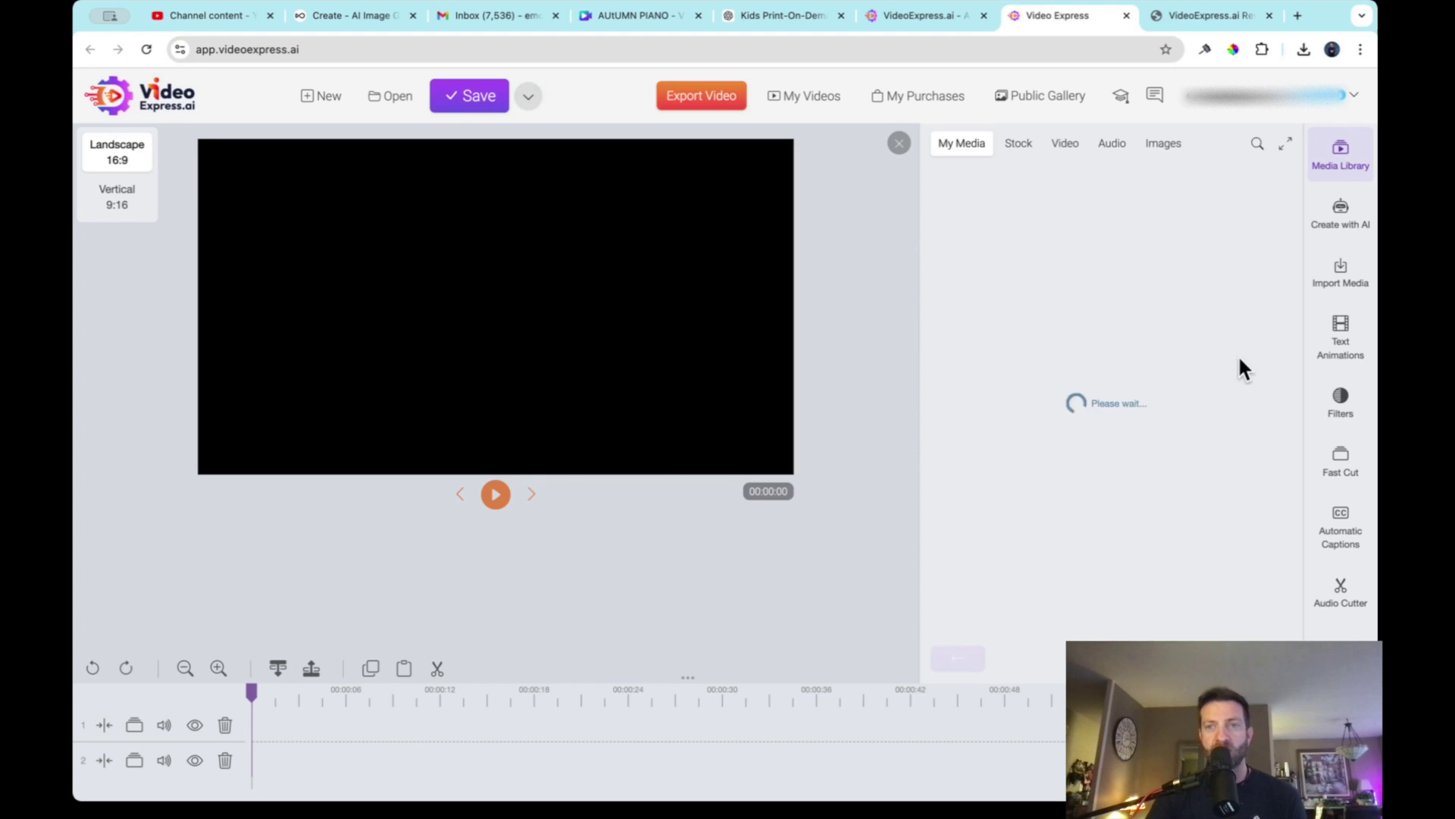
pyautogui.click(985, 250)
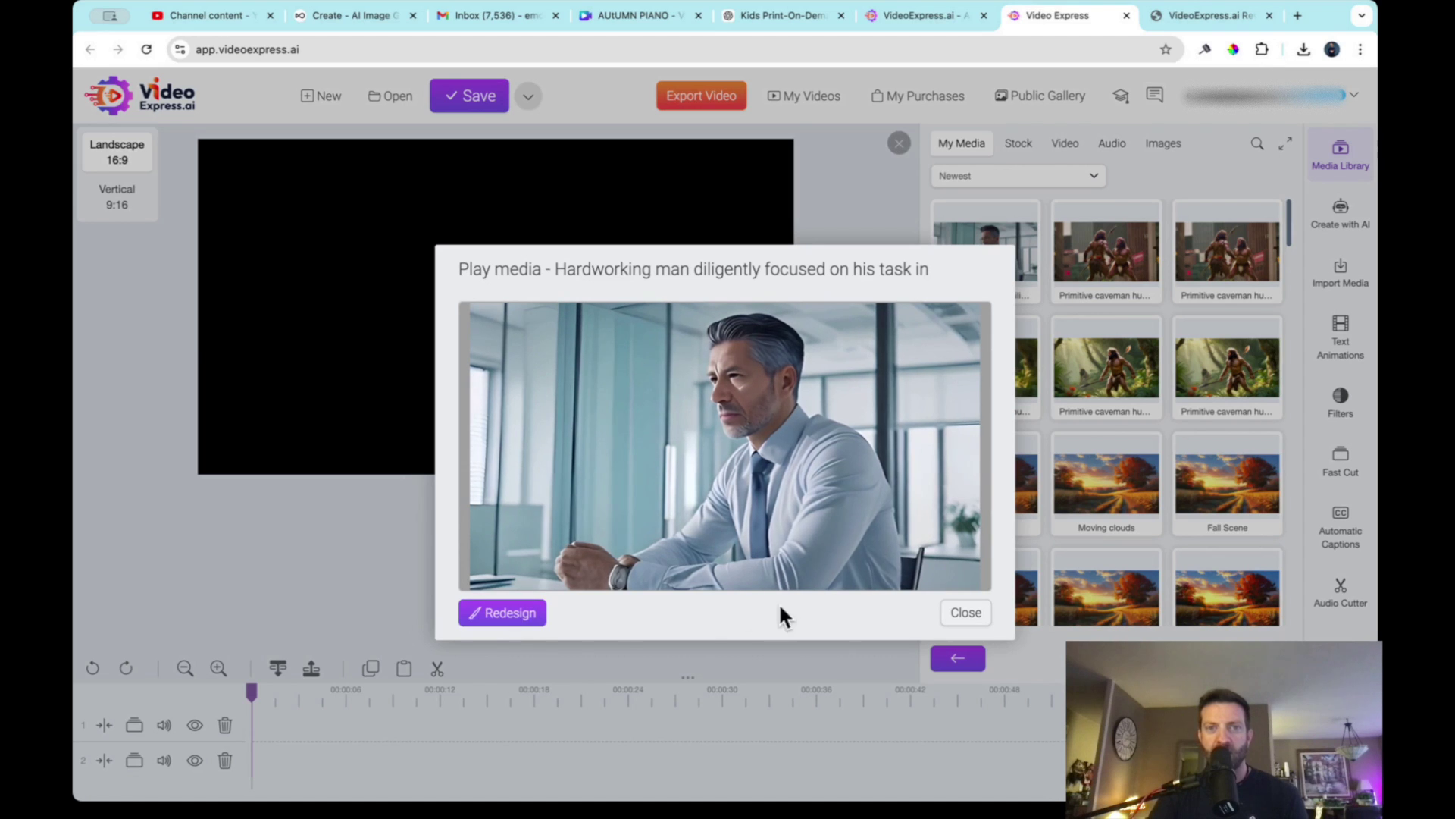
pyautogui.click(509, 613)
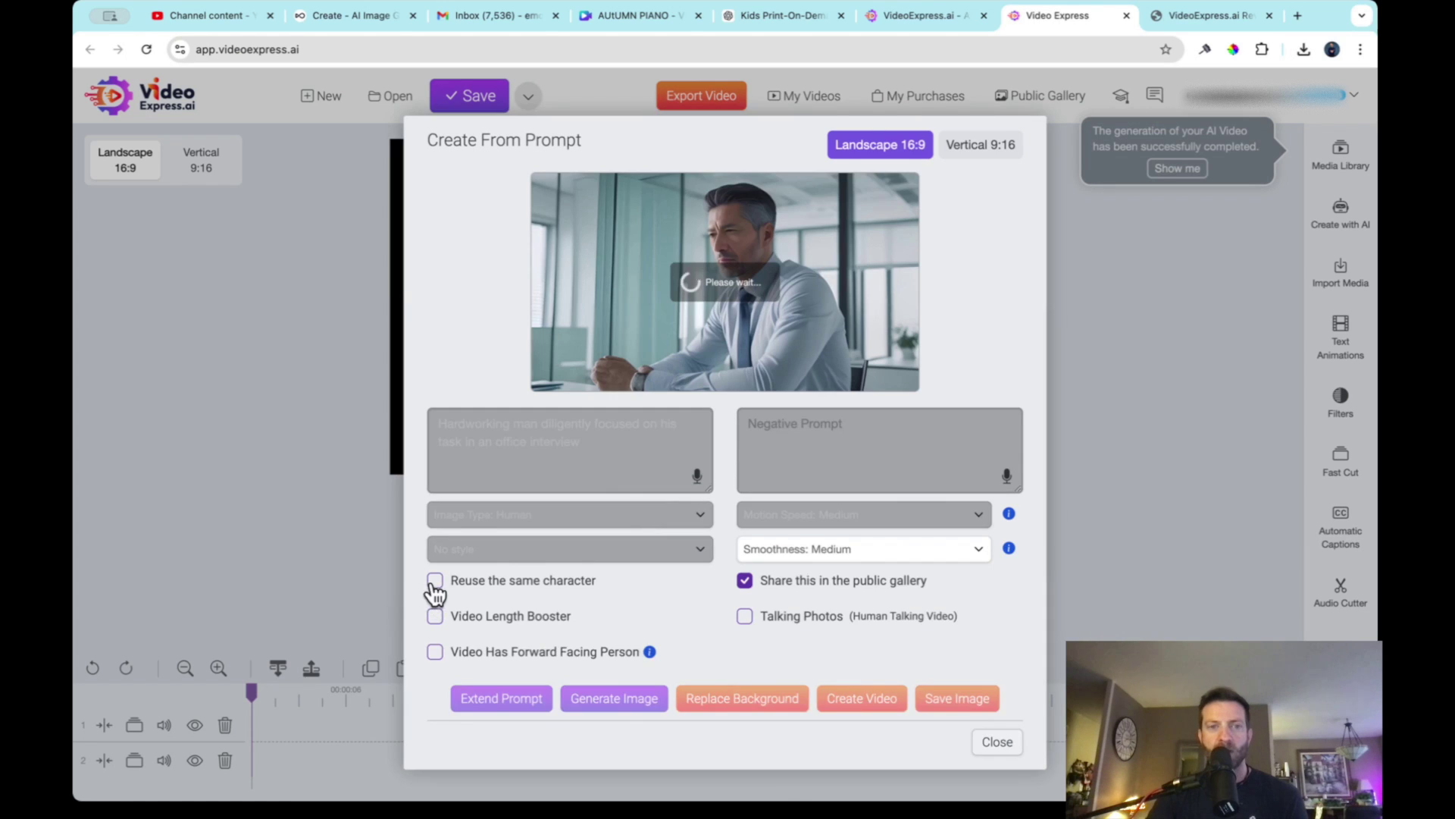
# Submit a new office-man motion video with Length Booster and Forward Facing Person, then close the window.
pyautogui.click(435, 581)
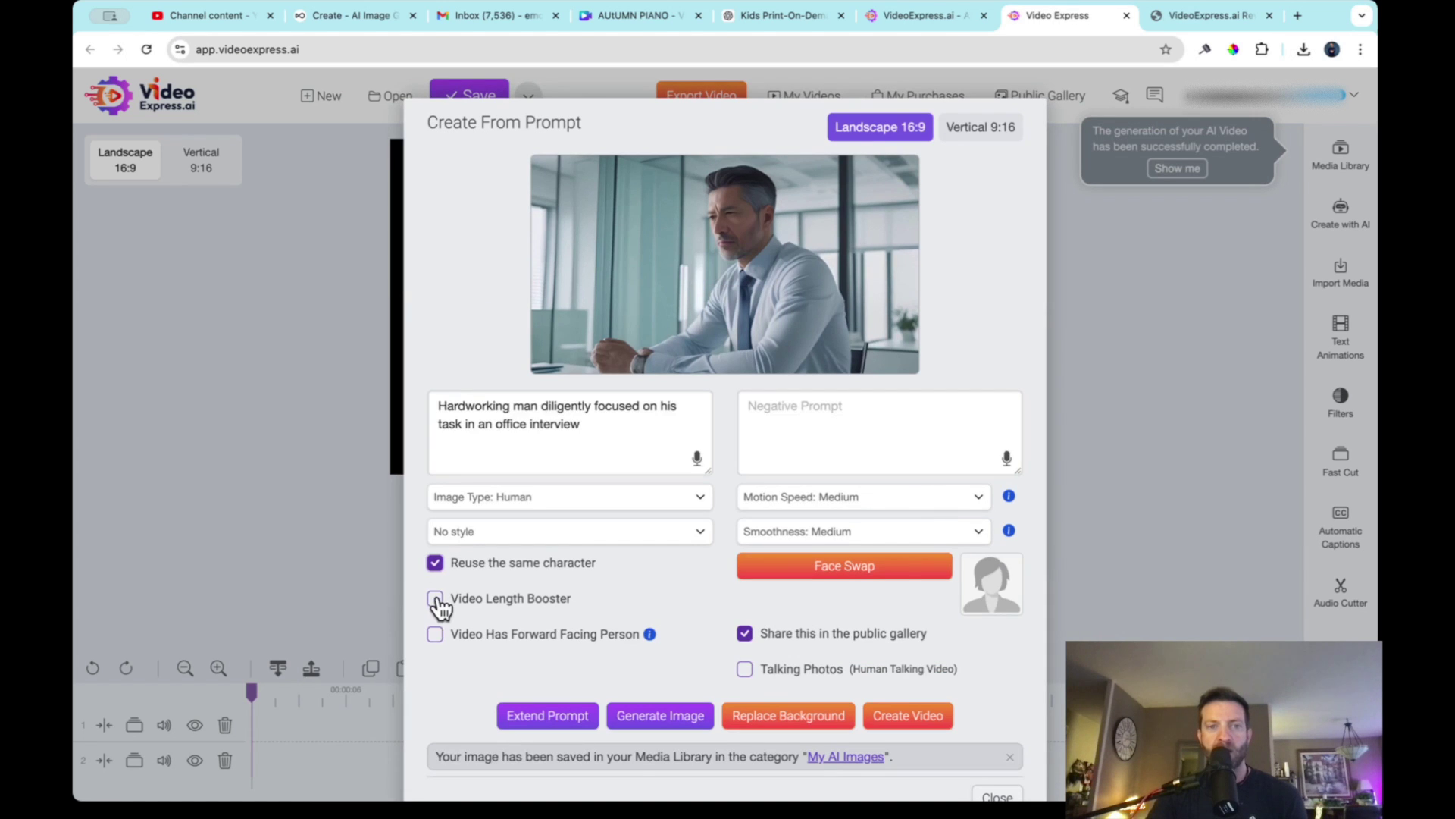
pyautogui.click(435, 601)
pyautogui.click(431, 633)
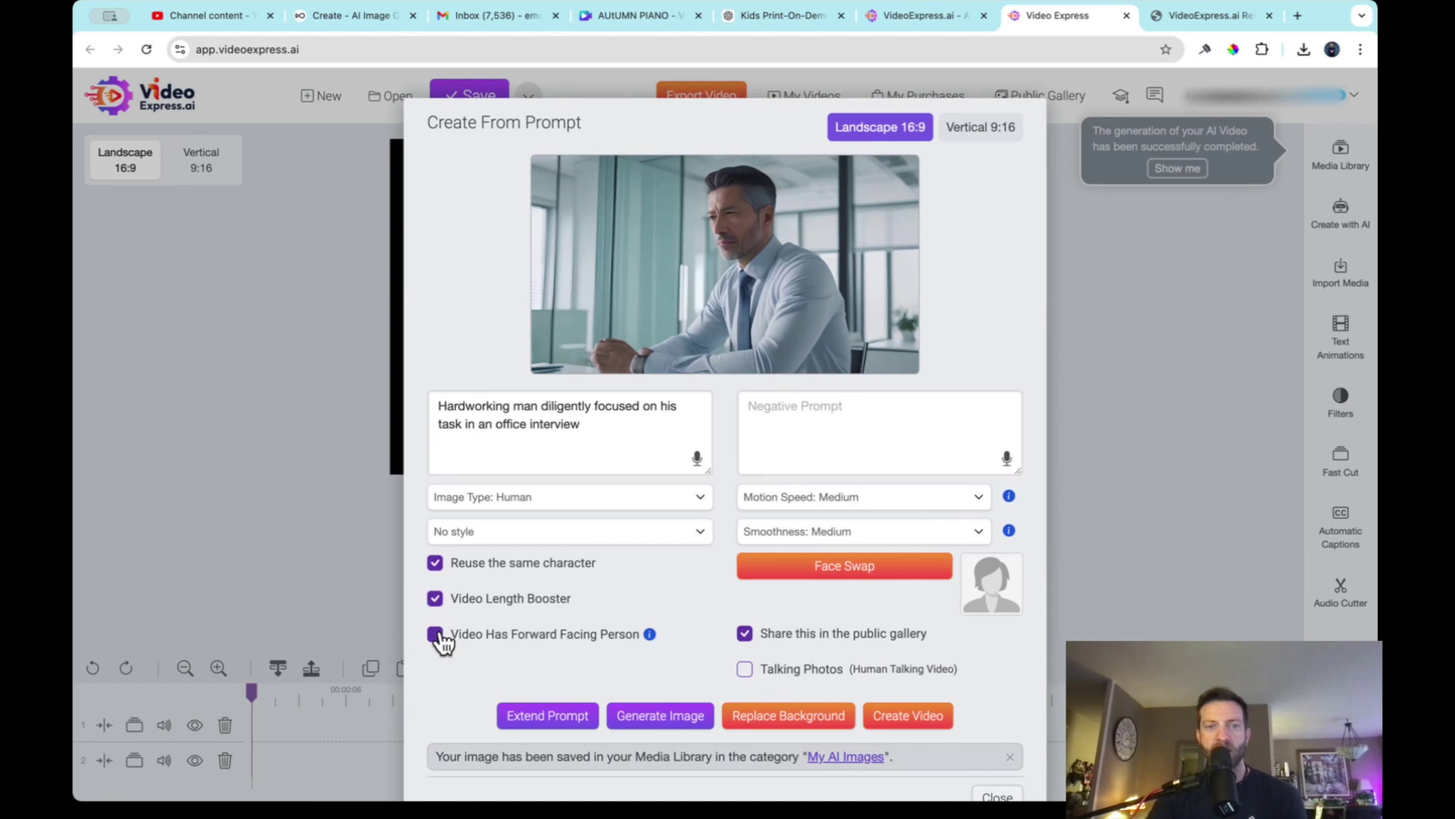
pyautogui.click(907, 720)
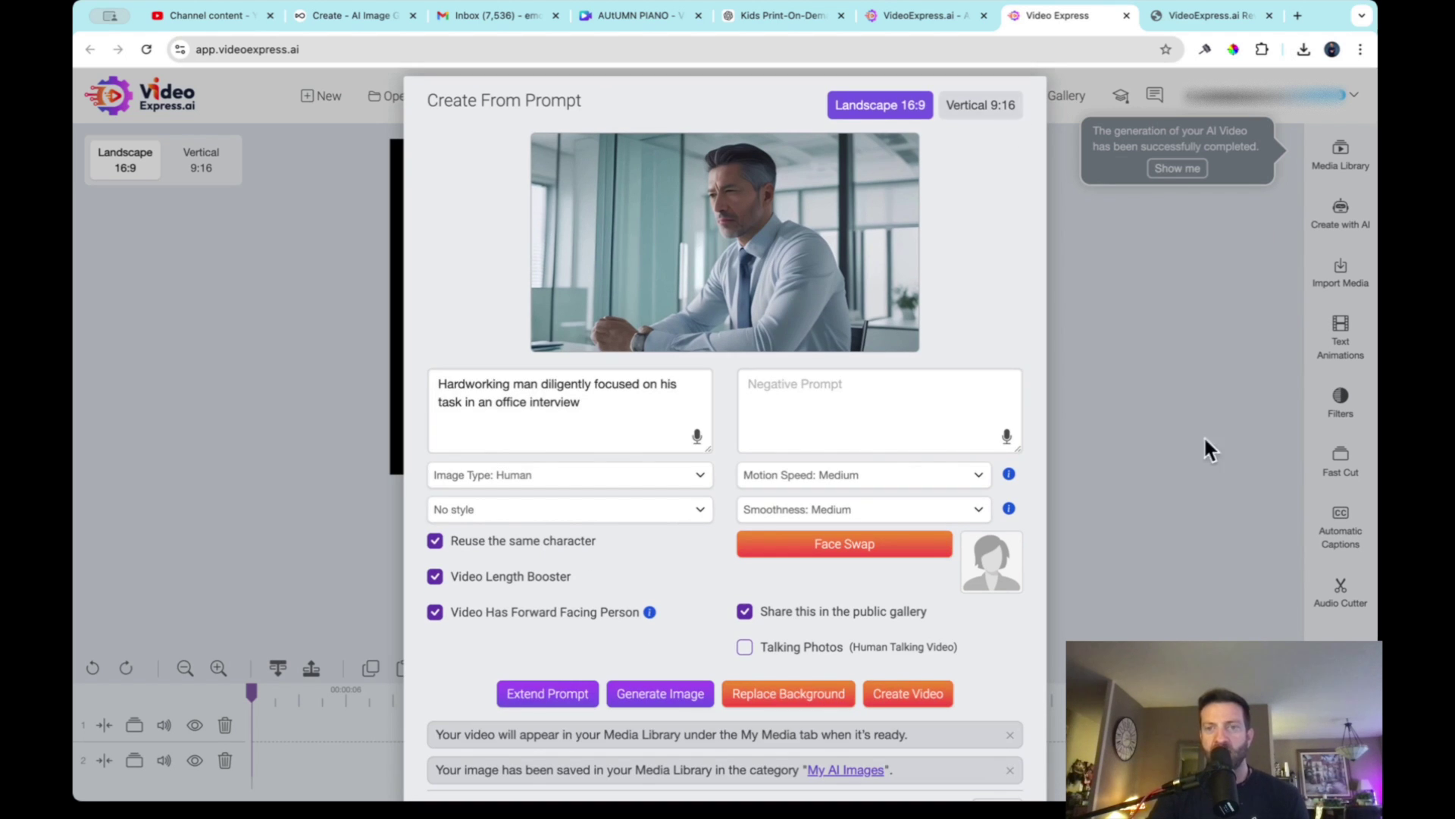
pyautogui.click(999, 768)
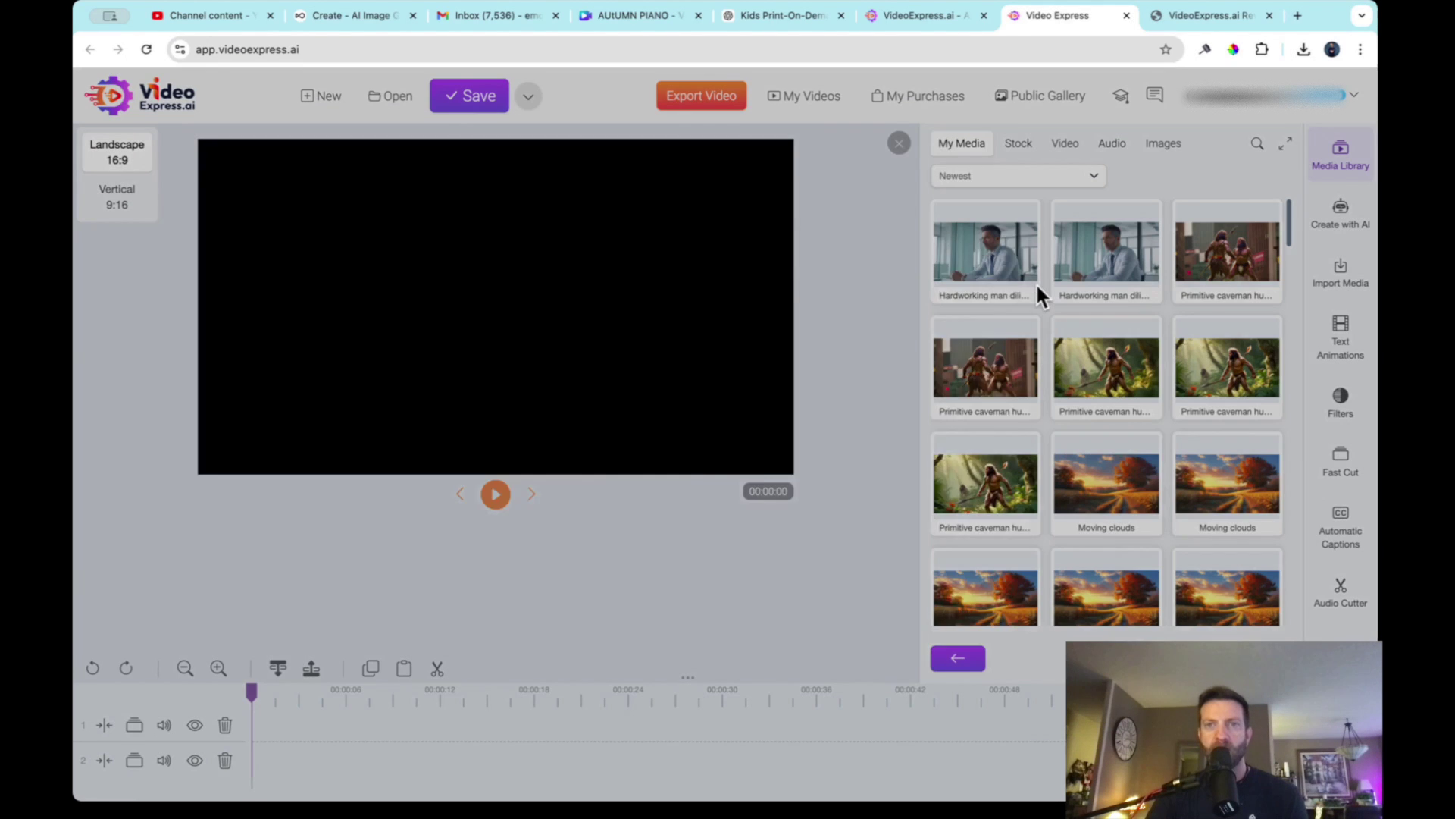
pyautogui.click(1035, 282)
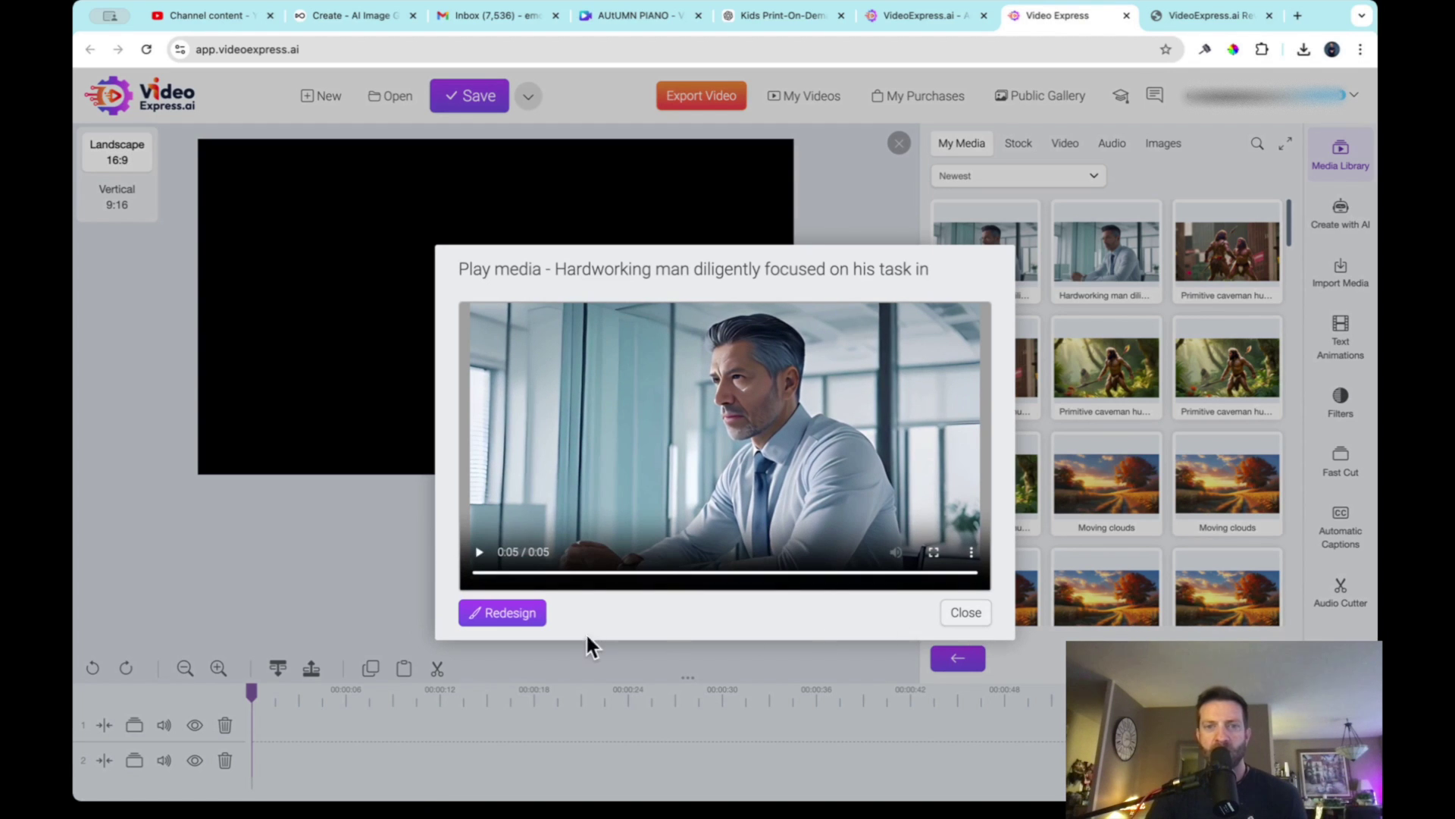
pyautogui.click(479, 553)
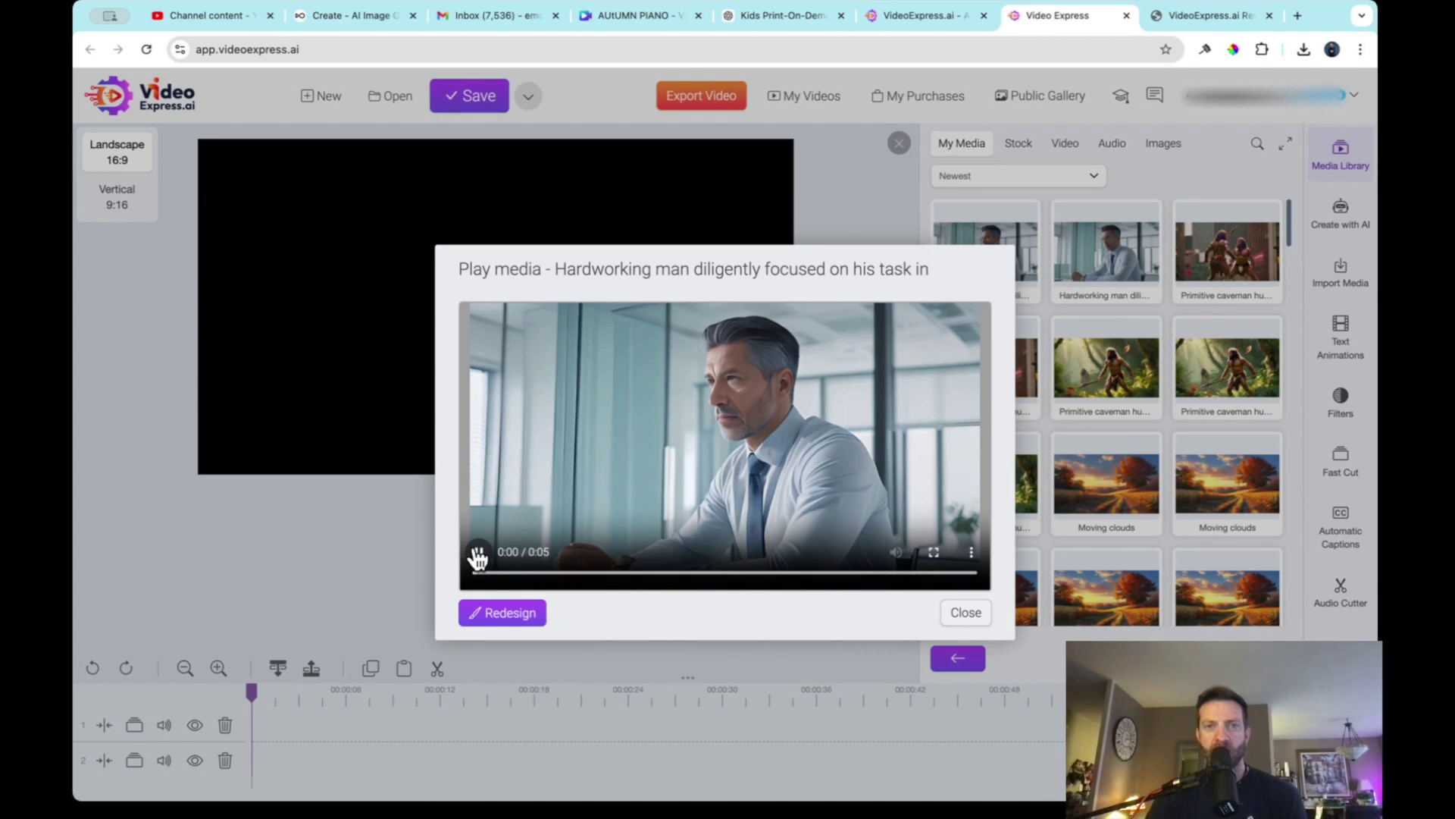
pyautogui.click(967, 614)
pyautogui.rightClick(1134, 279)
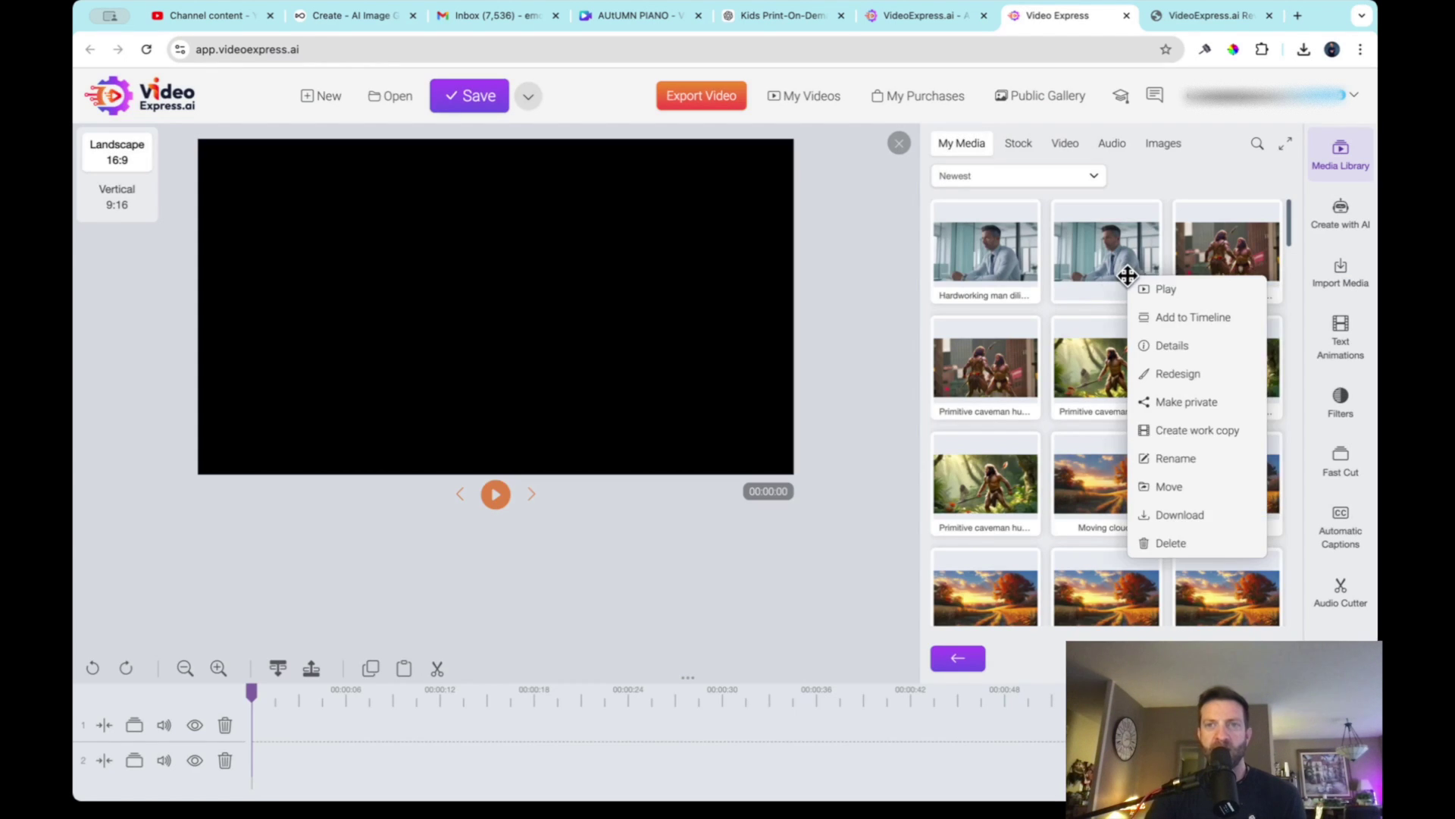
pyautogui.click(1142, 285)
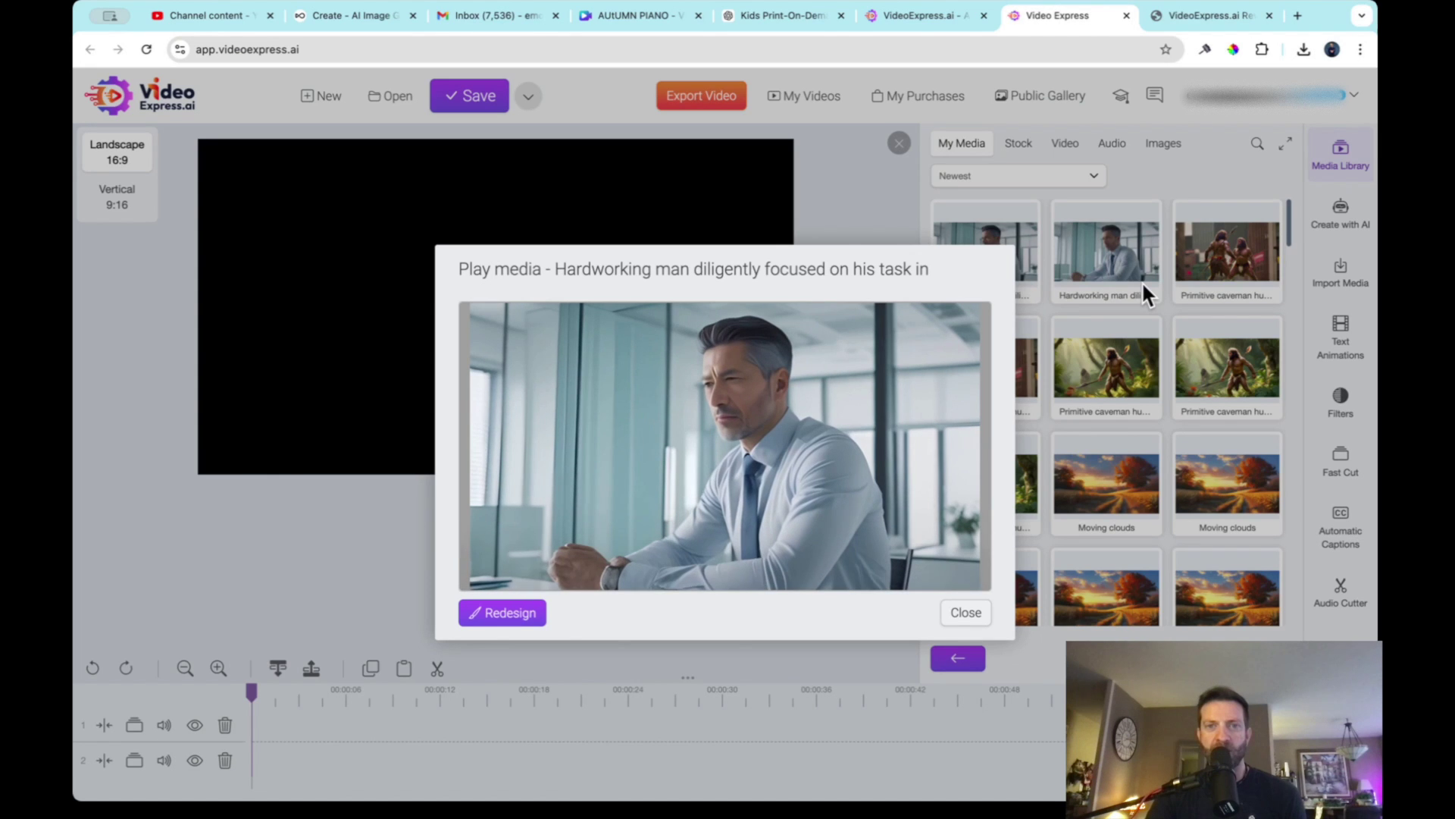
pyautogui.click(964, 613)
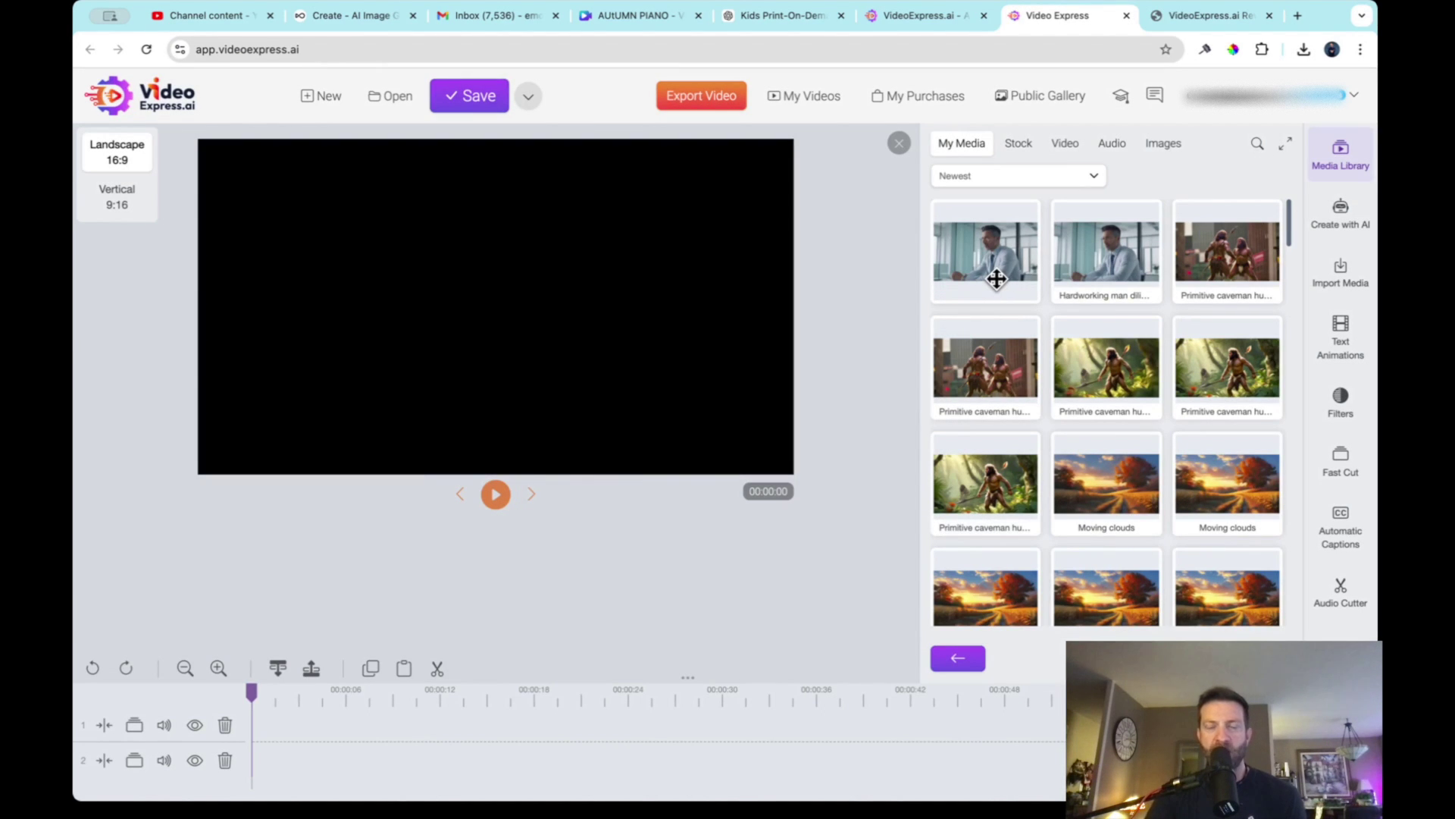
pyautogui.rightClick(995, 278)
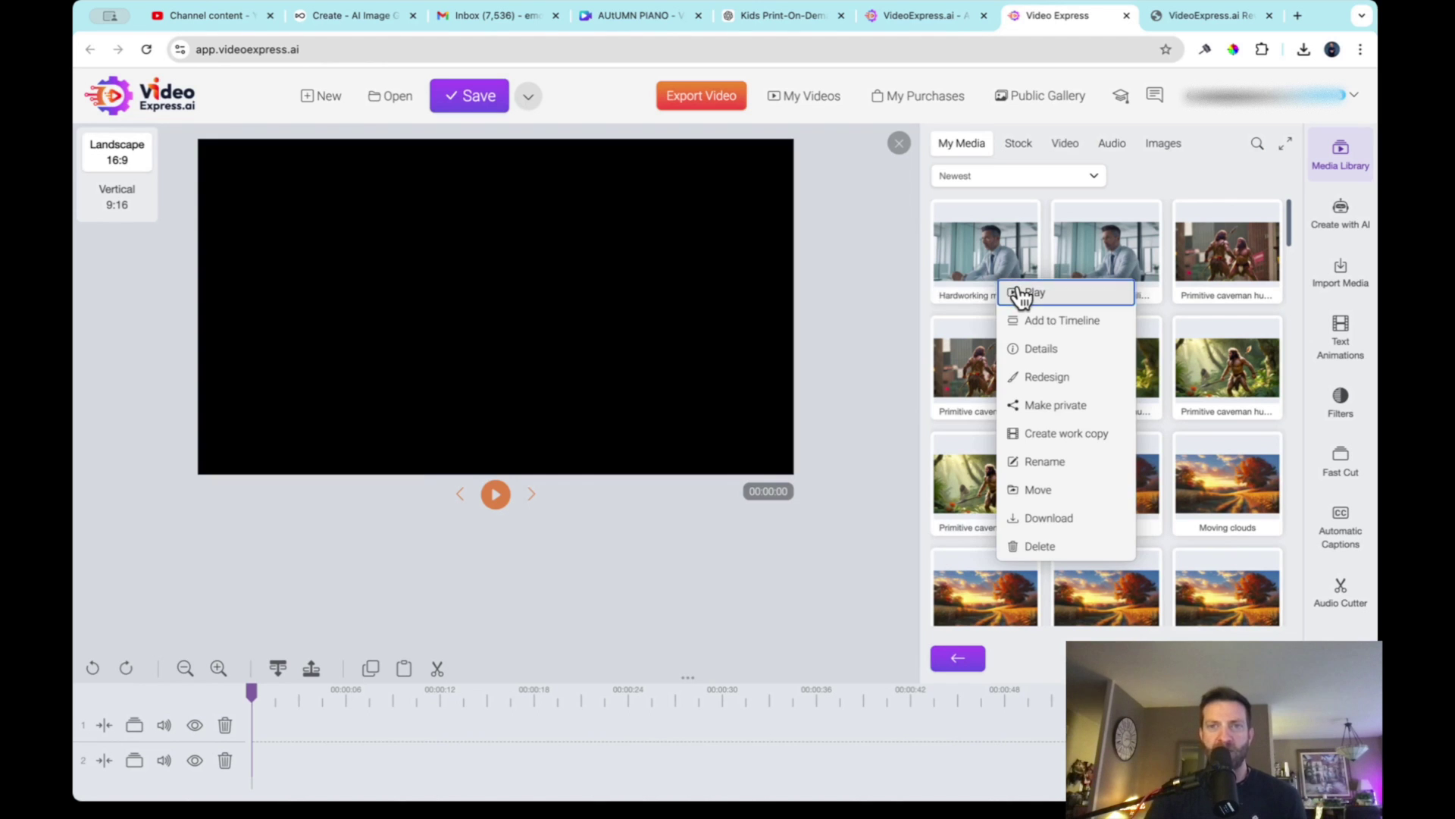
pyautogui.click(1020, 293)
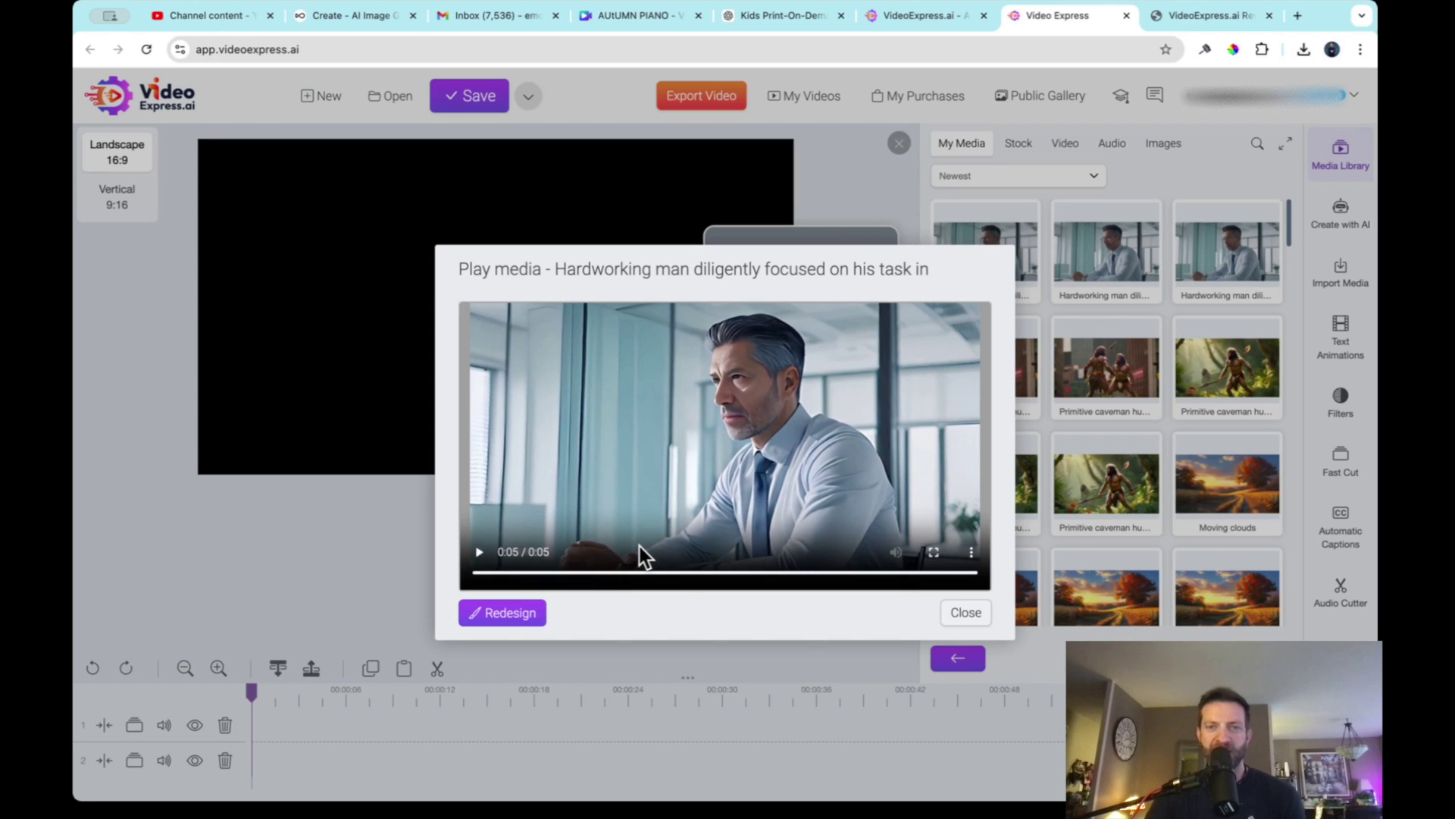
pyautogui.click(975, 626)
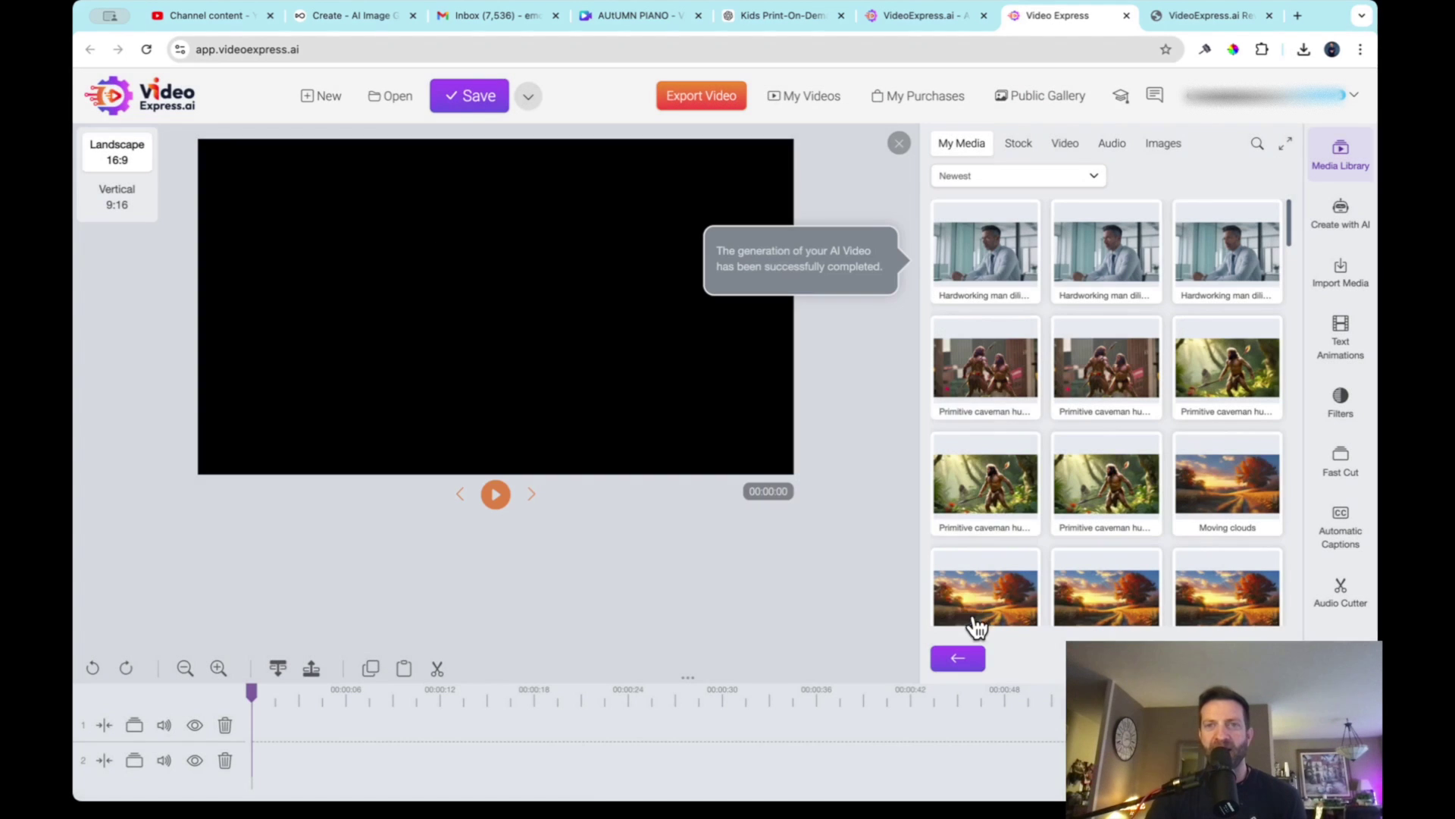
# Play the newest office-man clip from My Media, then close the preview.
pyautogui.rightClick(983, 259)
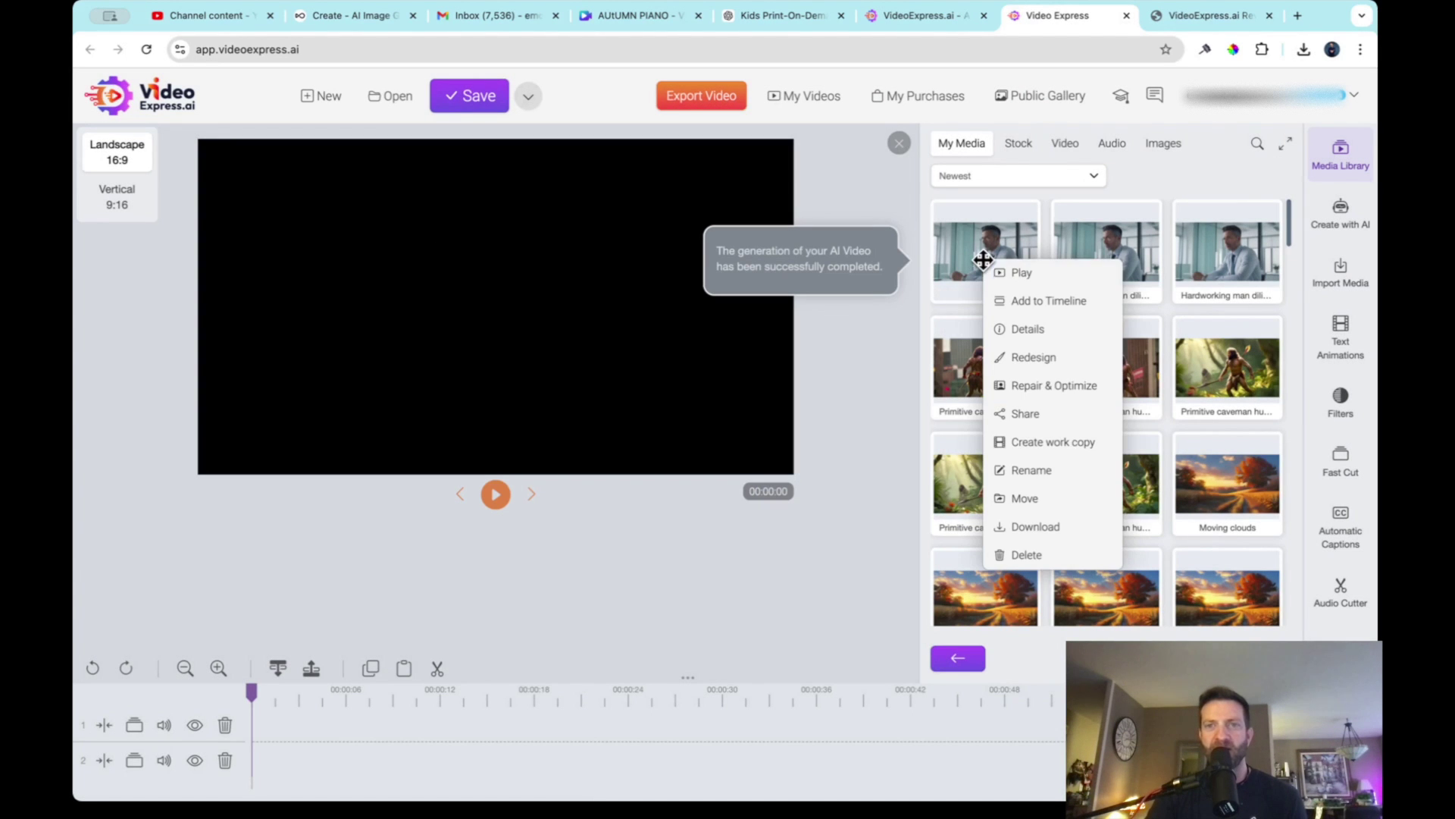
pyautogui.click(1001, 274)
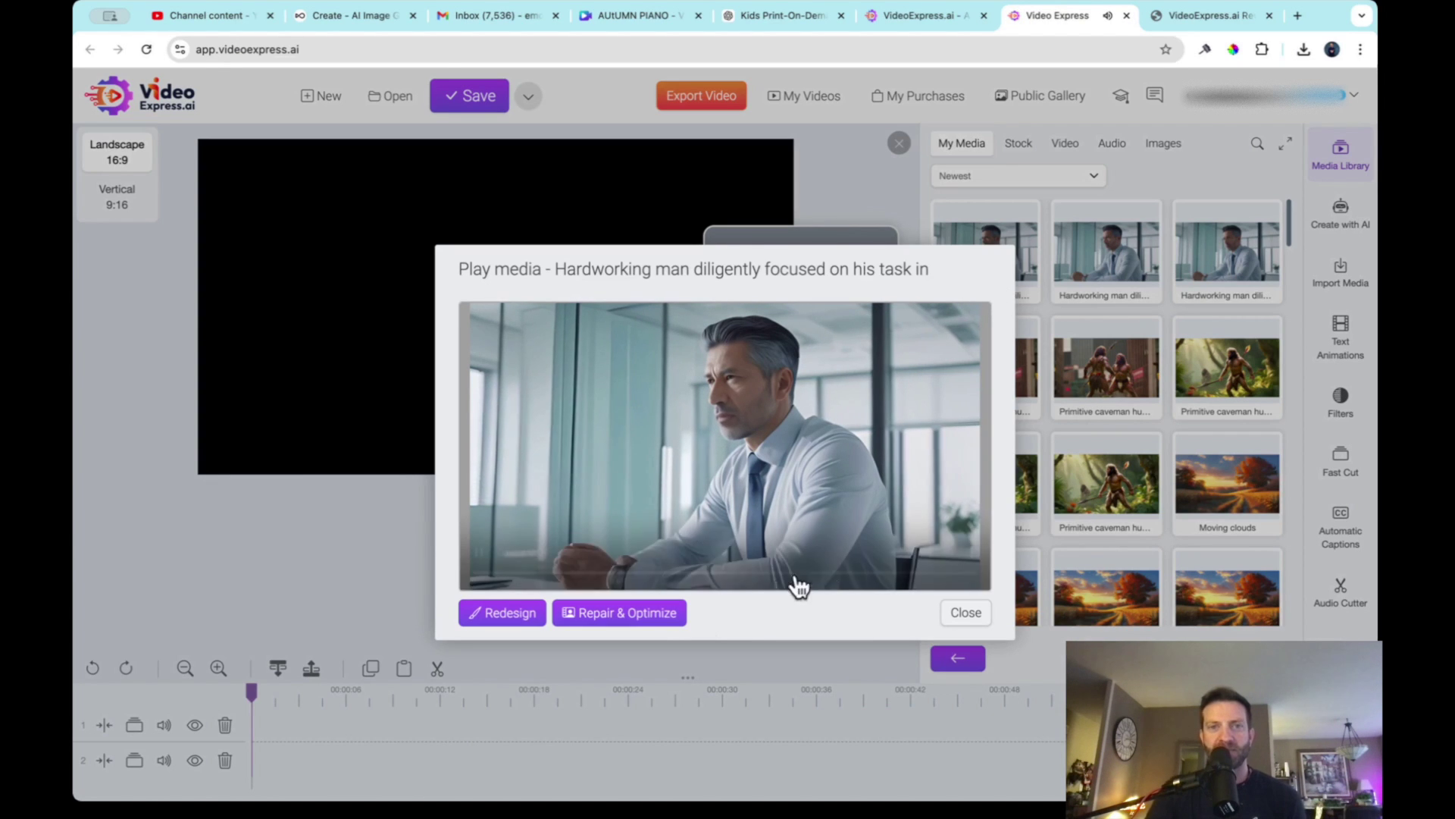
pyautogui.click(967, 614)
# Replay and pause the newest clip, then submit it for Repair & Optimize.
pyautogui.rightClick(995, 271)
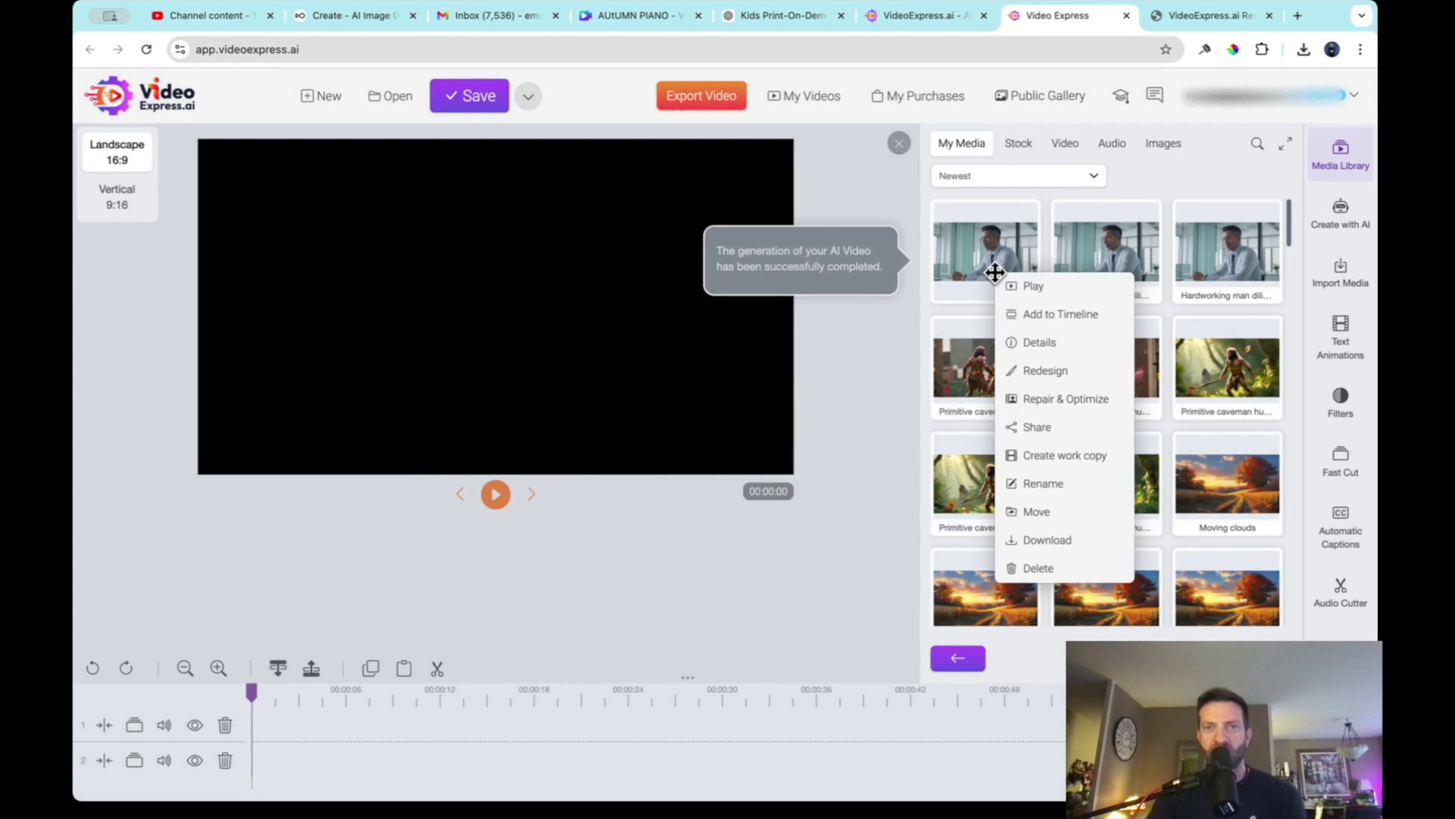
pyautogui.click(1023, 285)
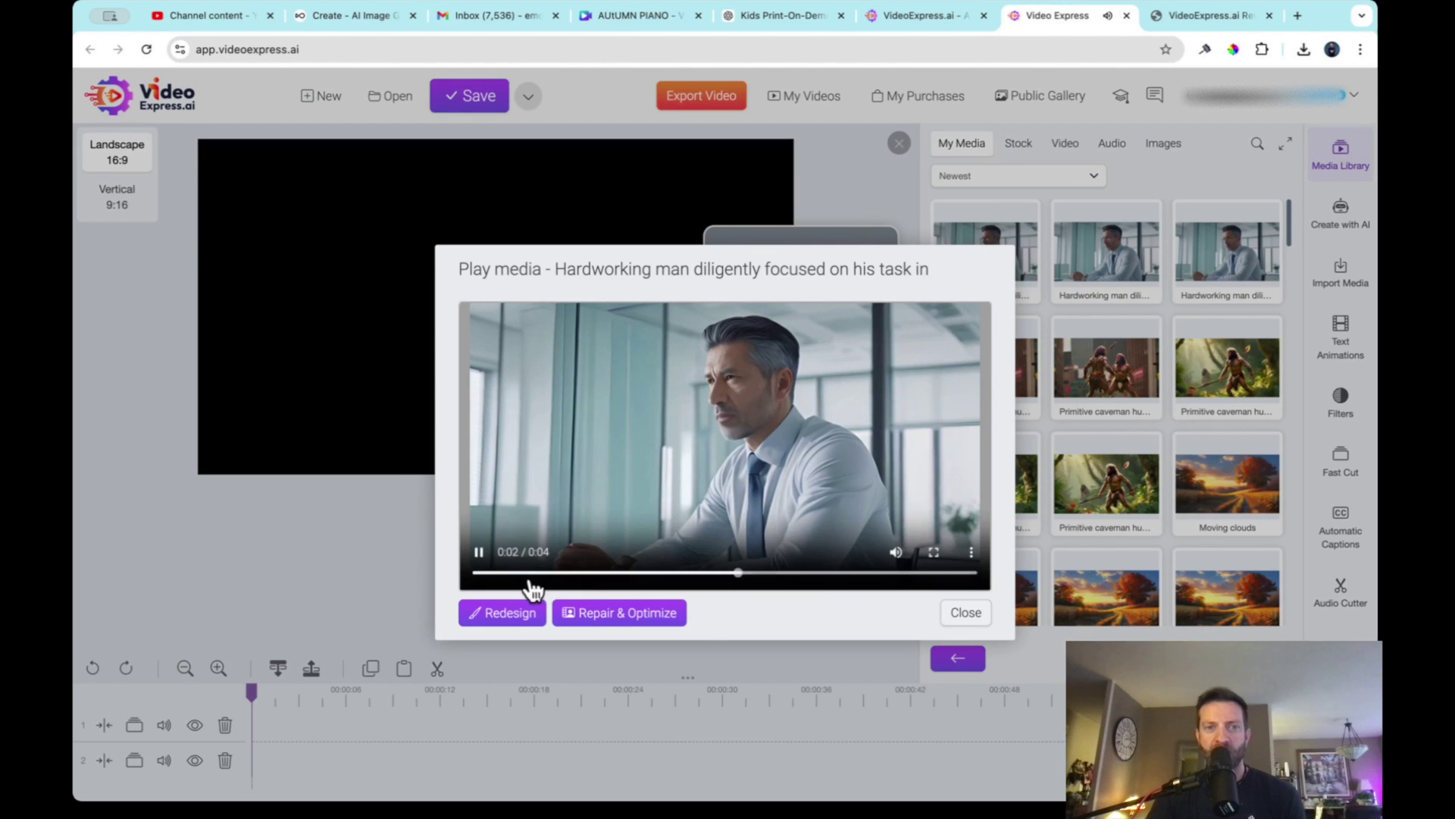
pyautogui.click(481, 552)
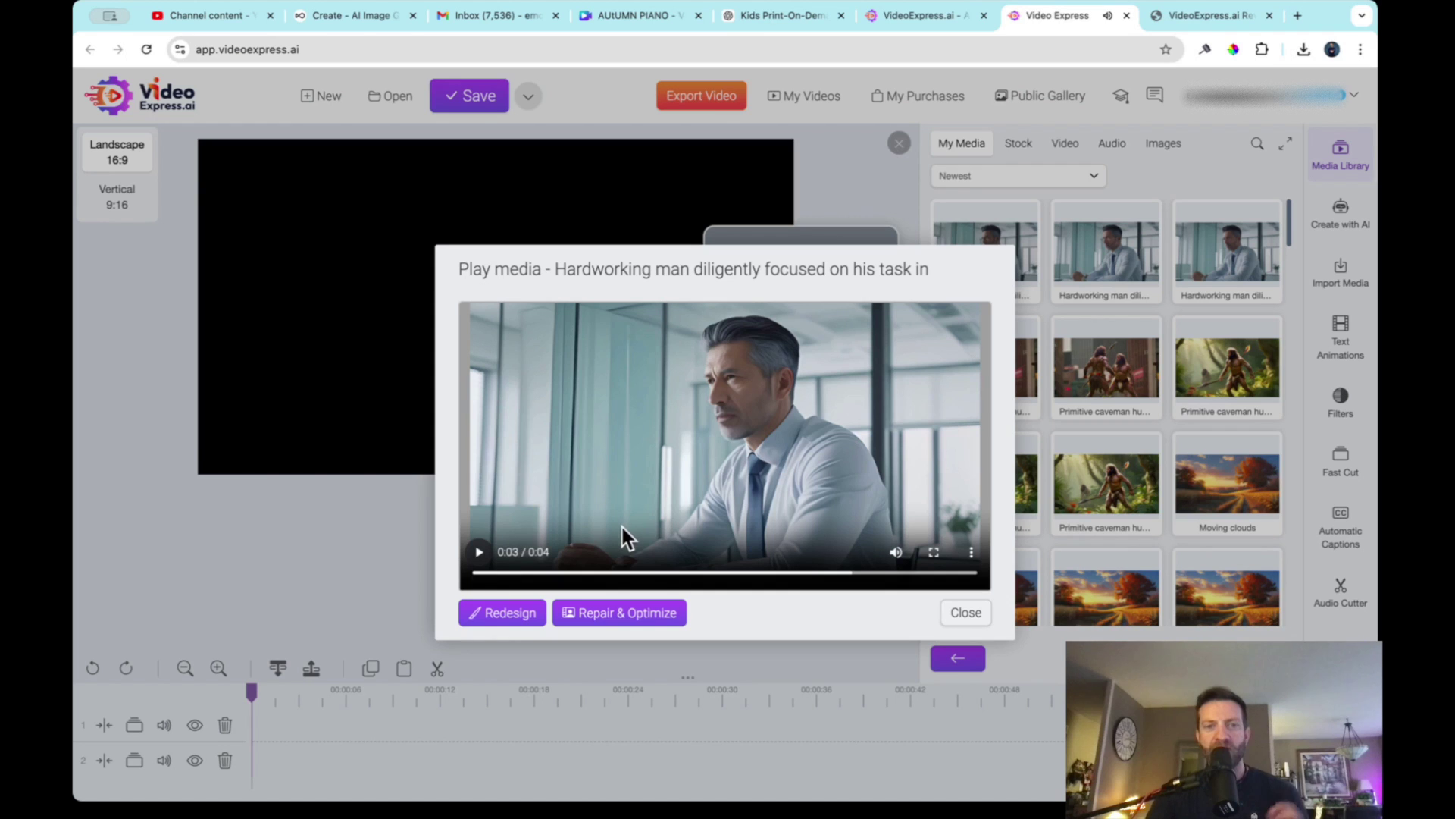
pyautogui.click(643, 622)
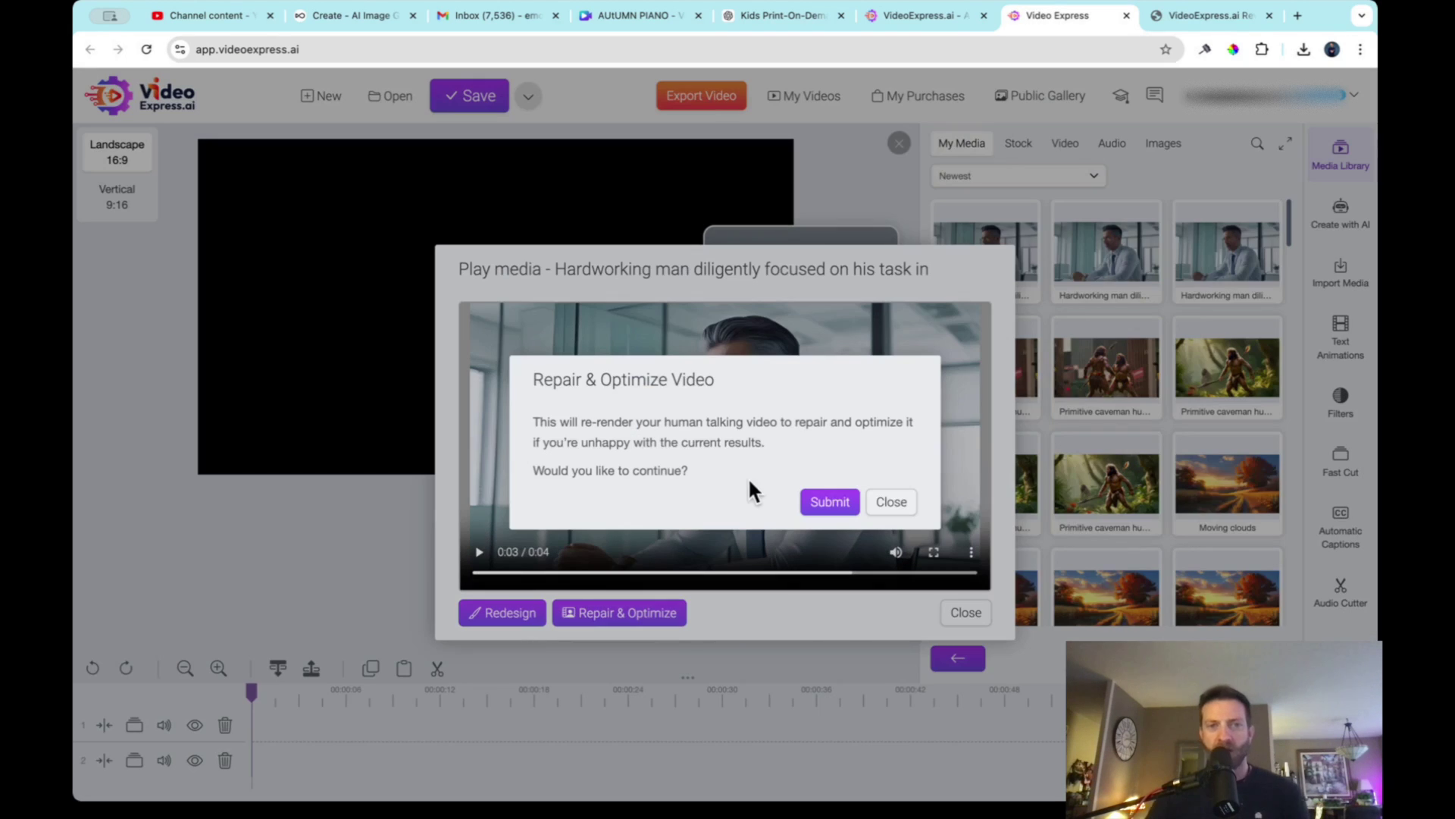
pyautogui.click(833, 501)
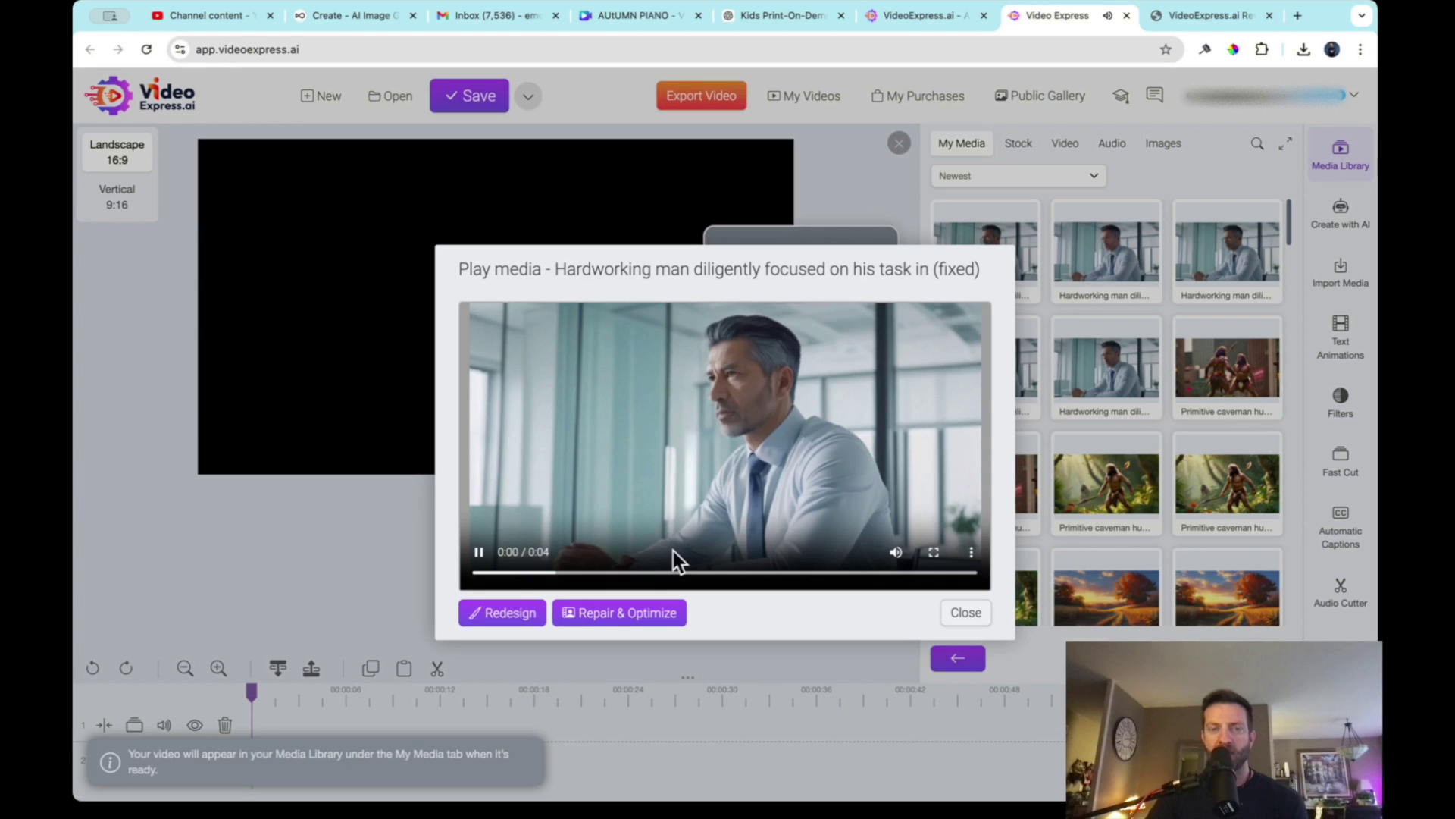
pyautogui.click(970, 613)
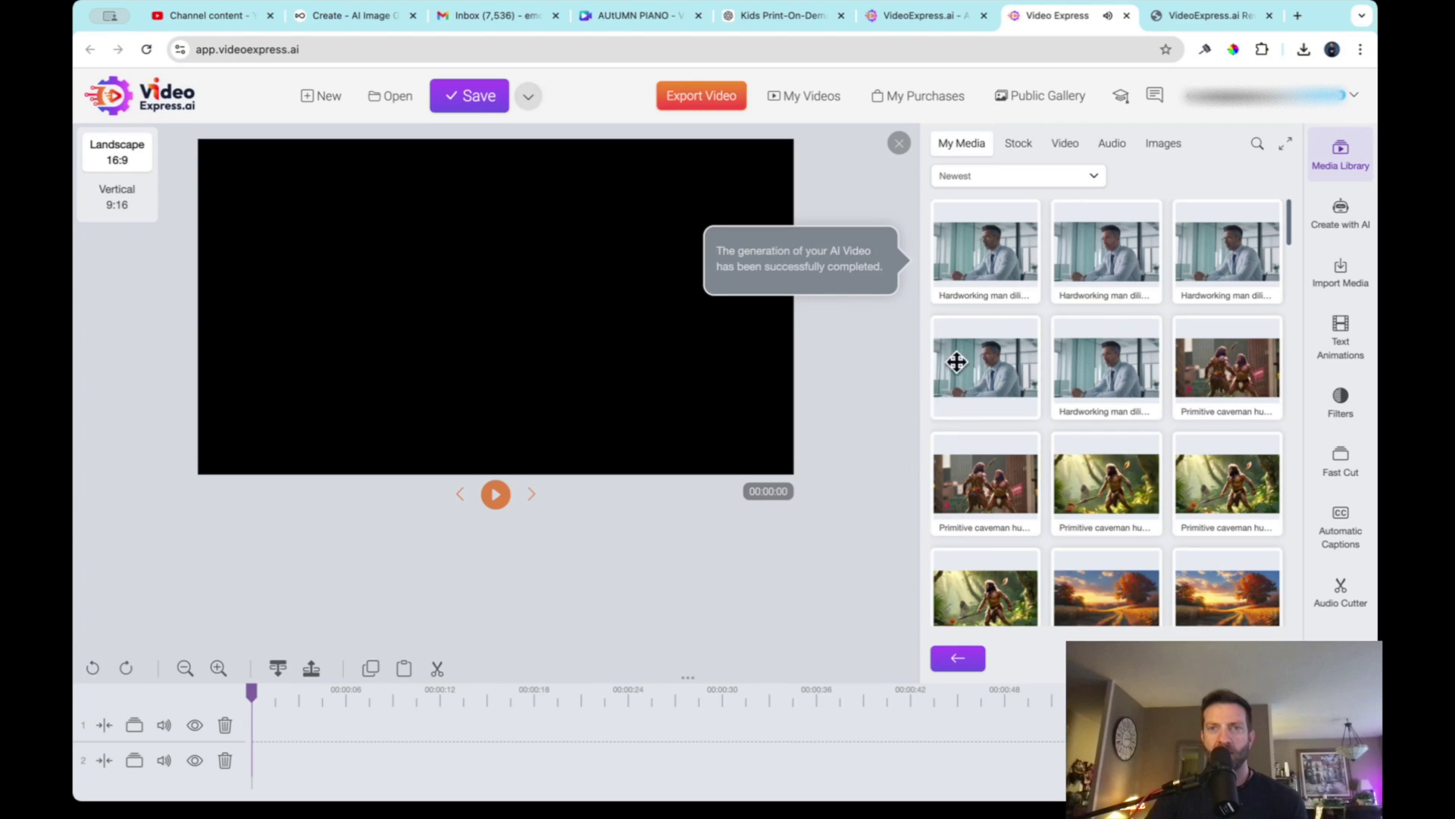
pyautogui.rightClick(981, 285)
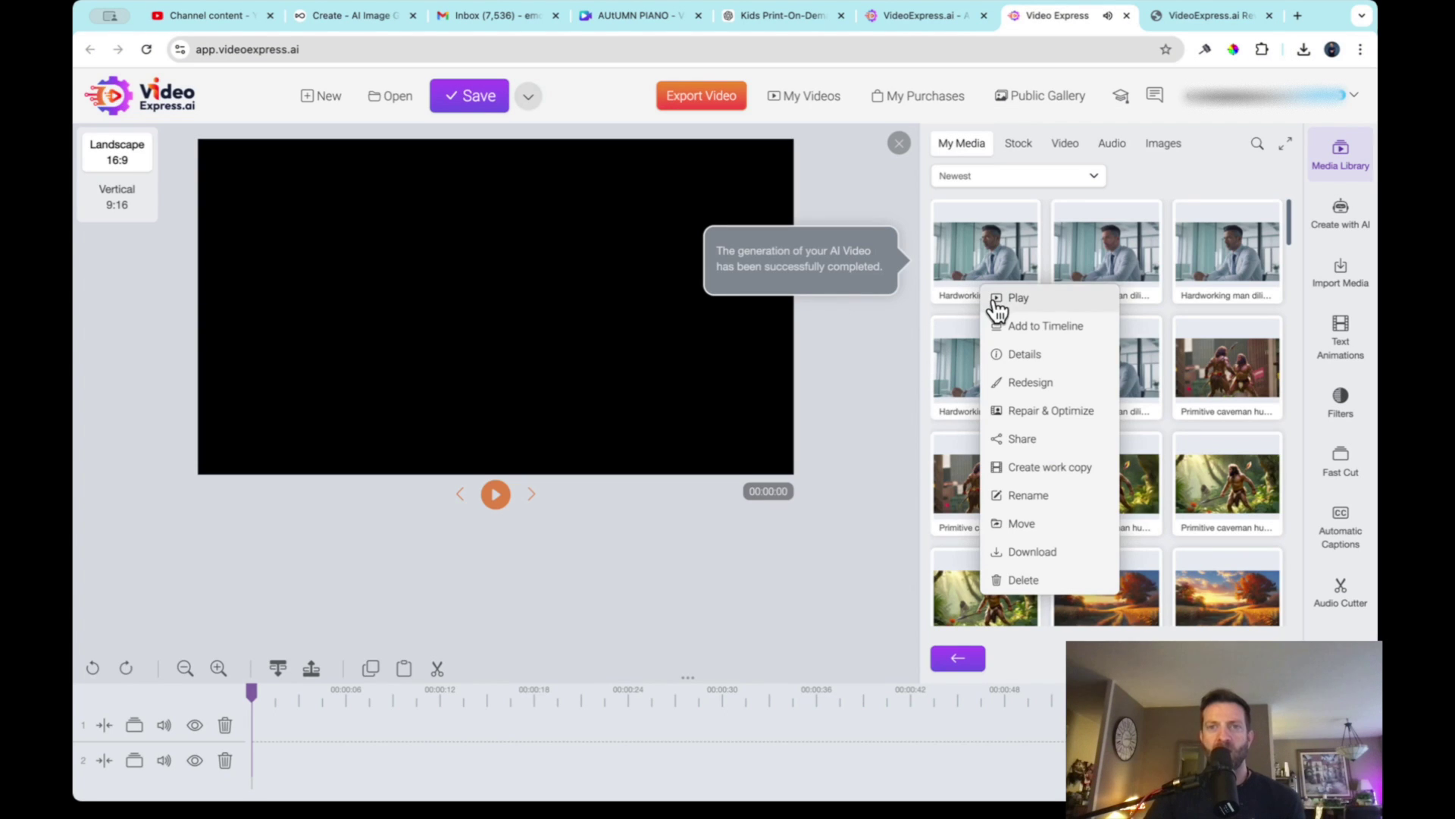
pyautogui.click(998, 299)
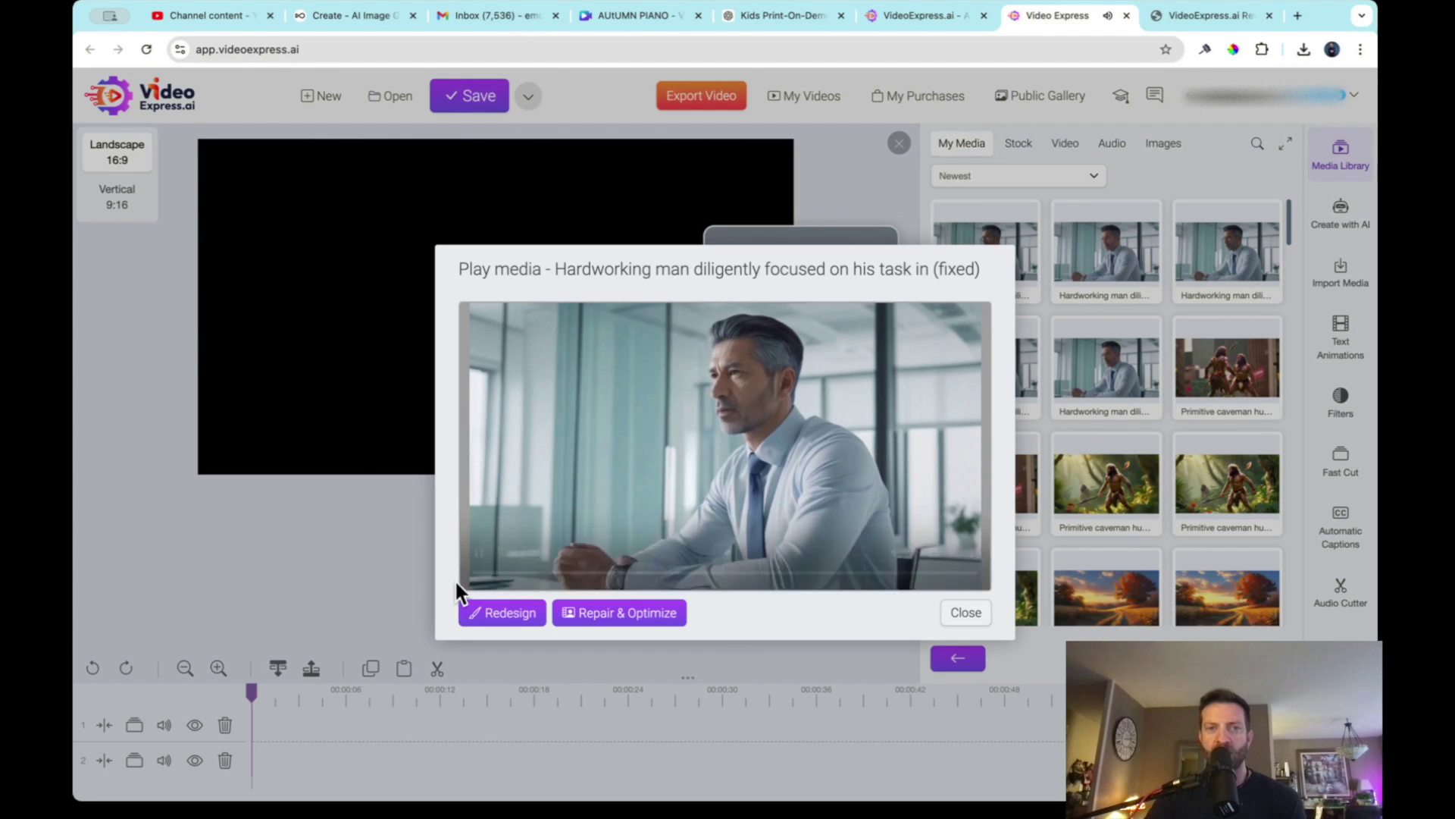
pyautogui.click(948, 615)
pyautogui.rightClick(1004, 264)
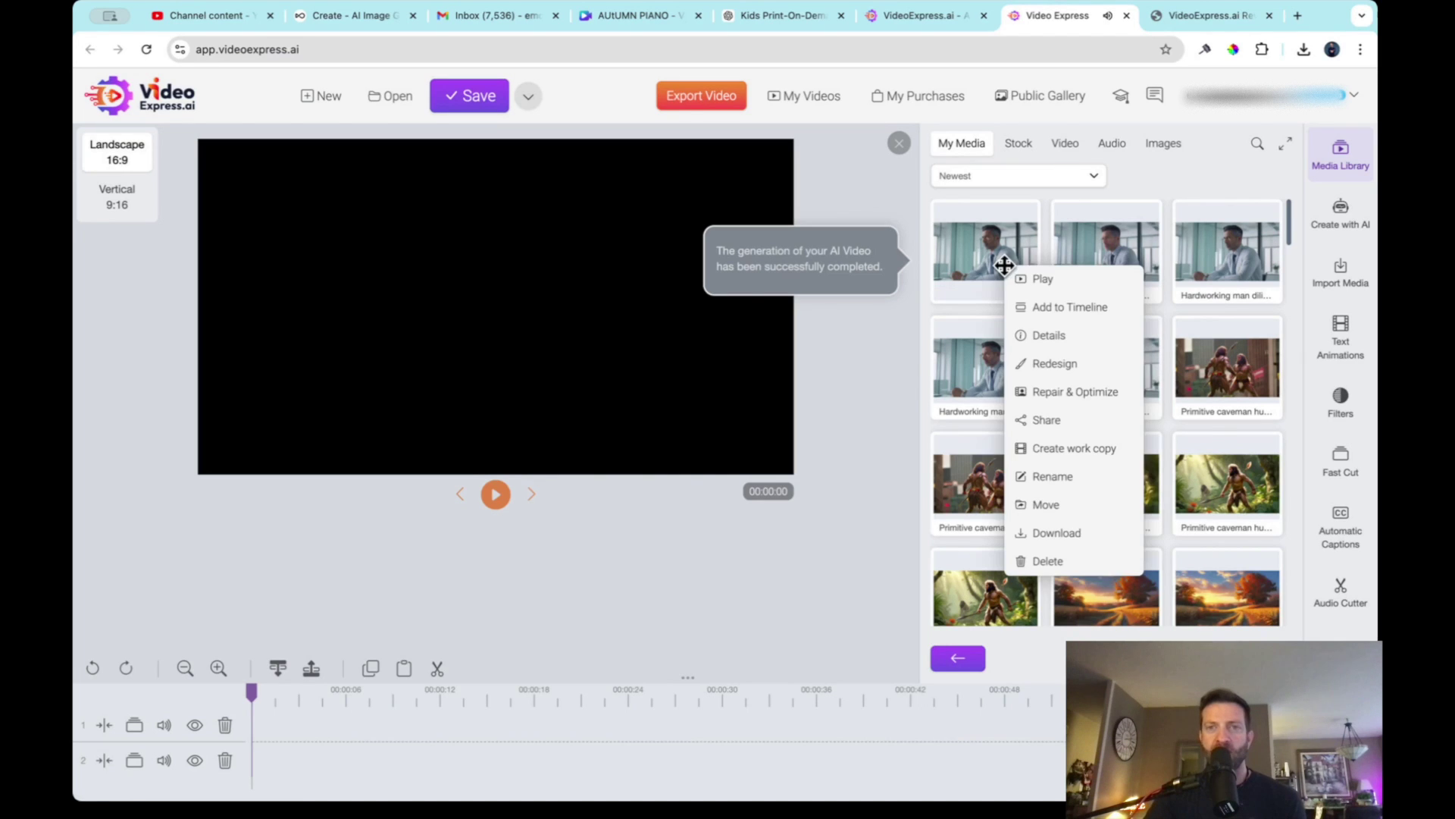
pyautogui.rightClick(969, 264)
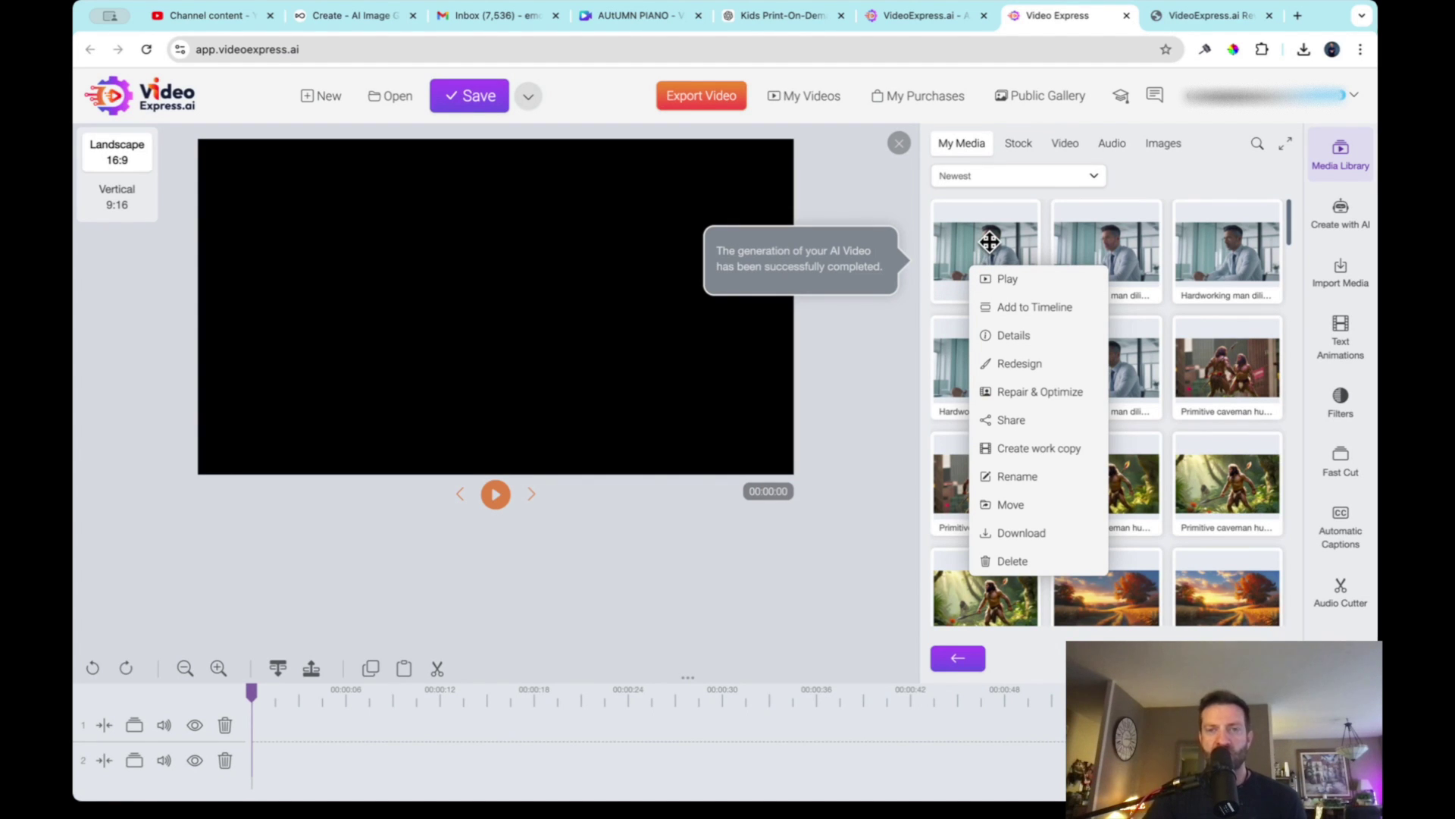
pyautogui.click(989, 241)
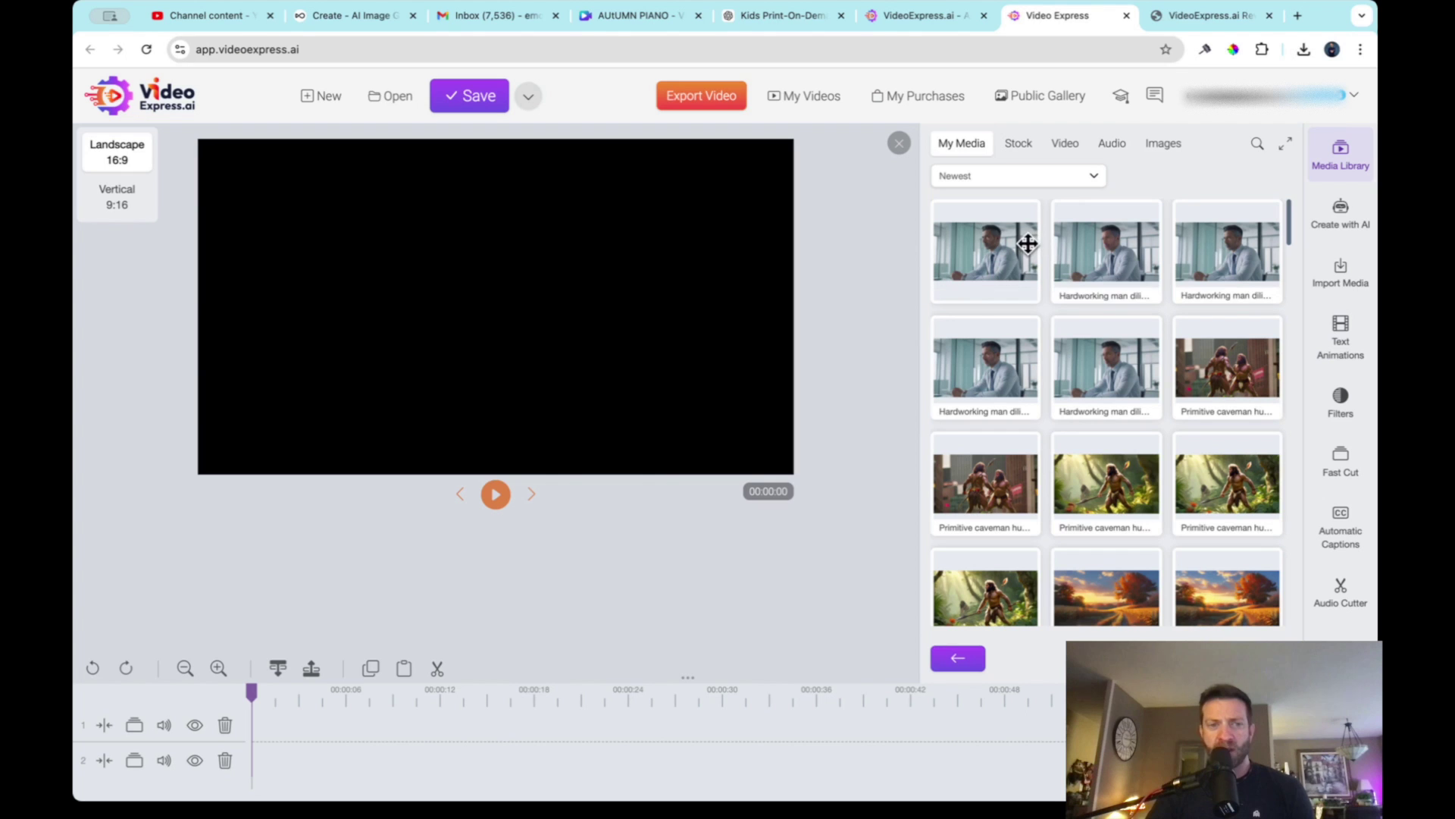
pyautogui.rightClick(1010, 271)
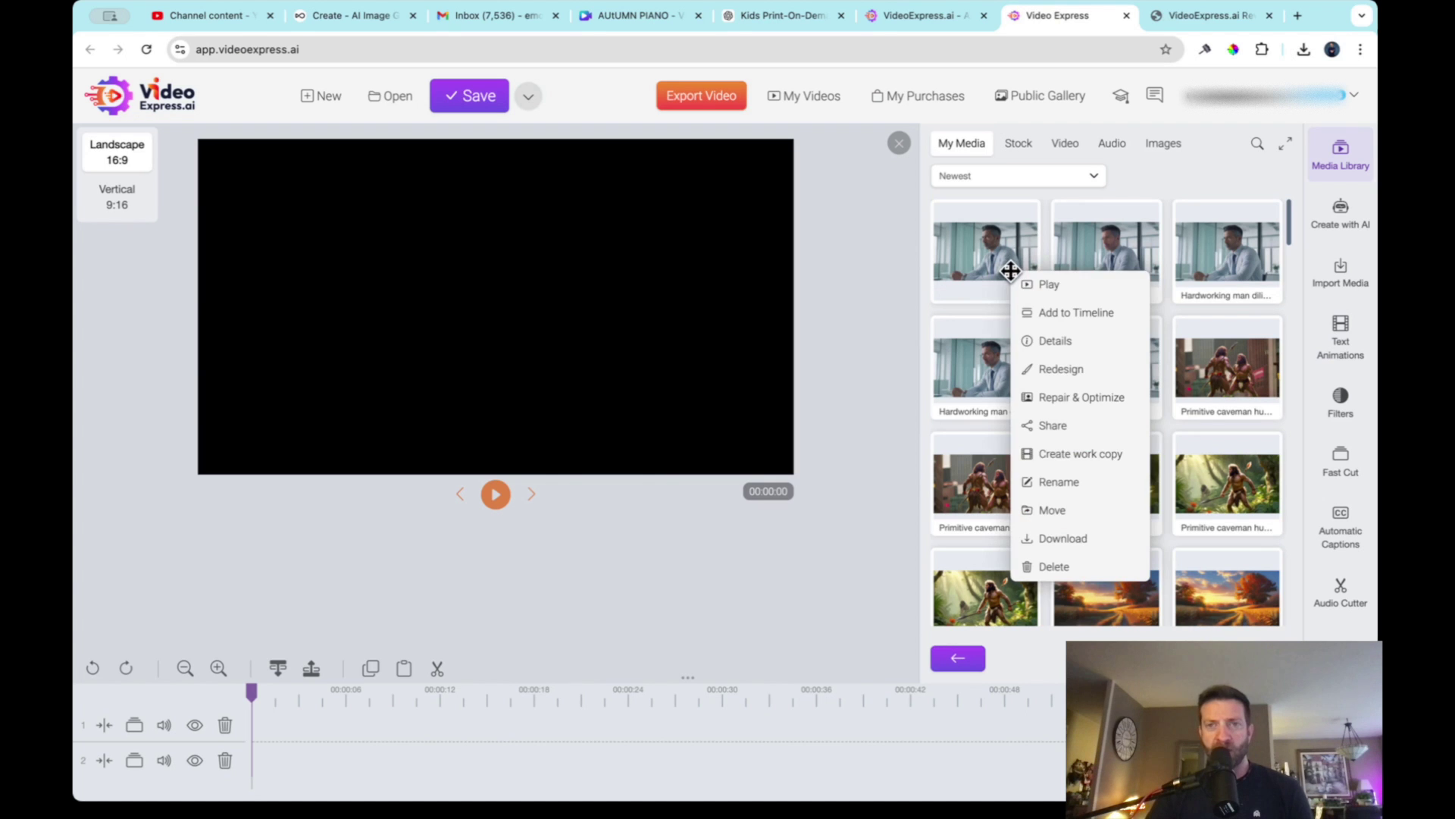
pyautogui.click(1051, 282)
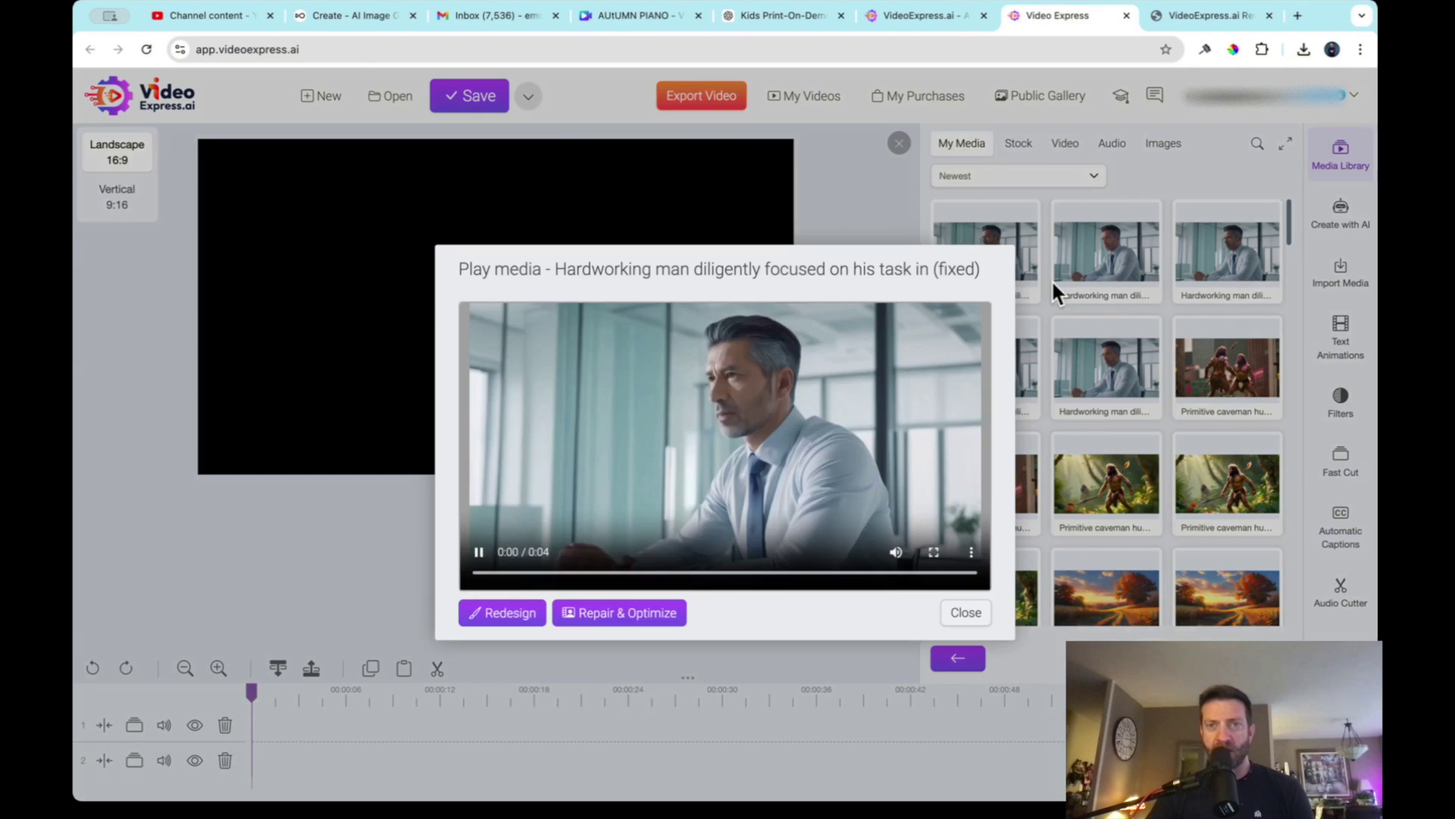
pyautogui.click(968, 614)
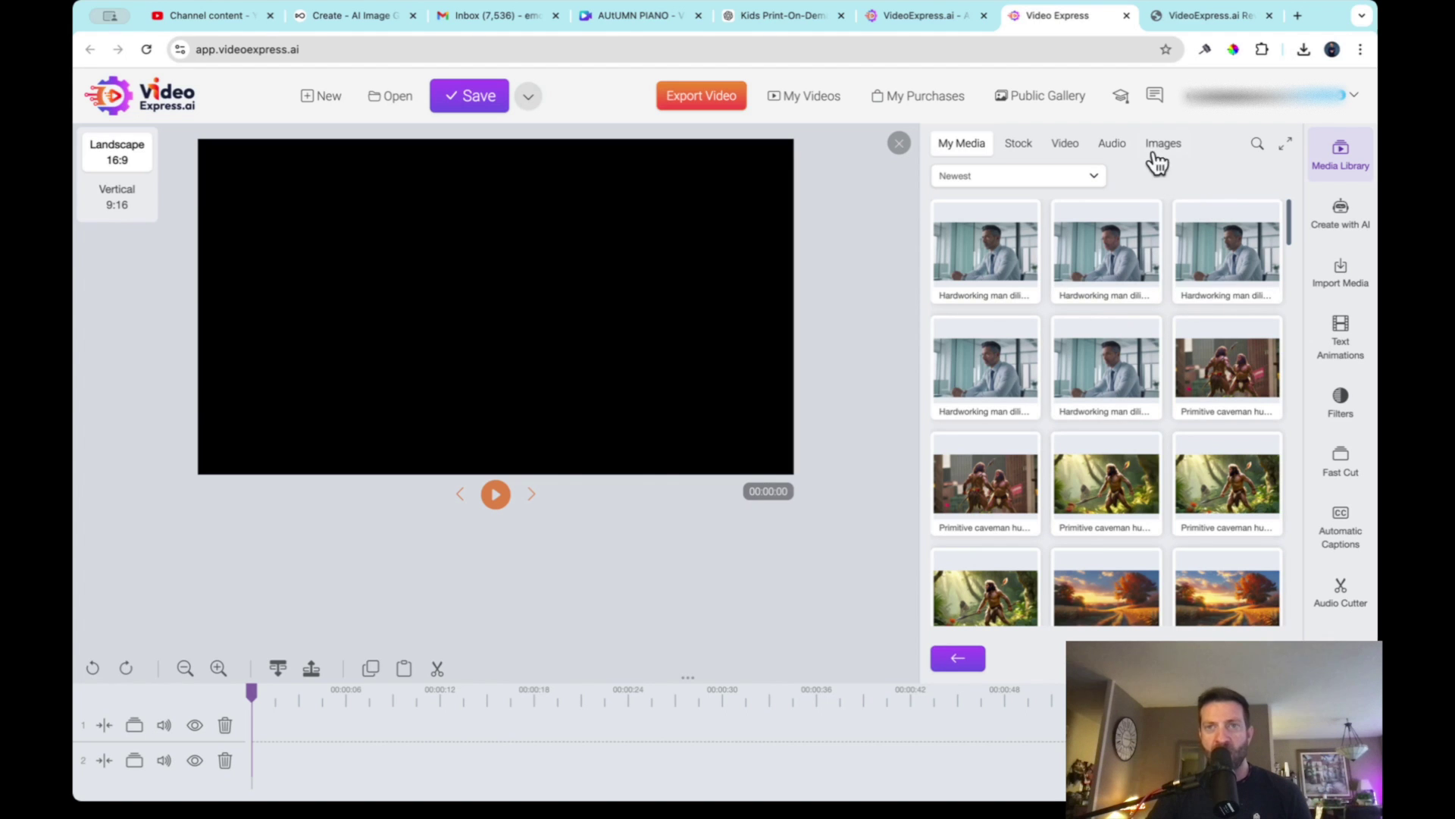
pyautogui.click(1343, 173)
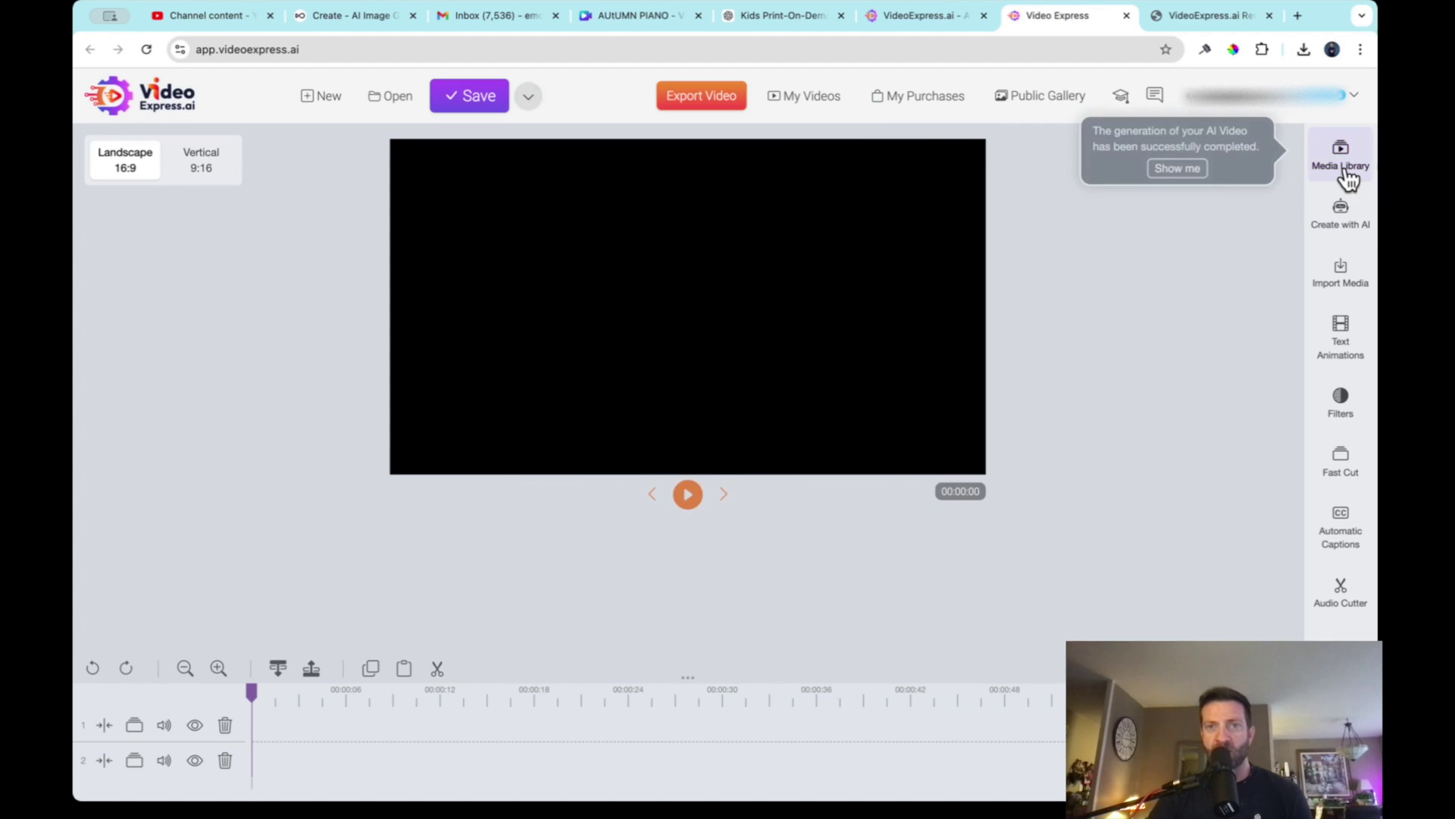
pyautogui.click(1343, 171)
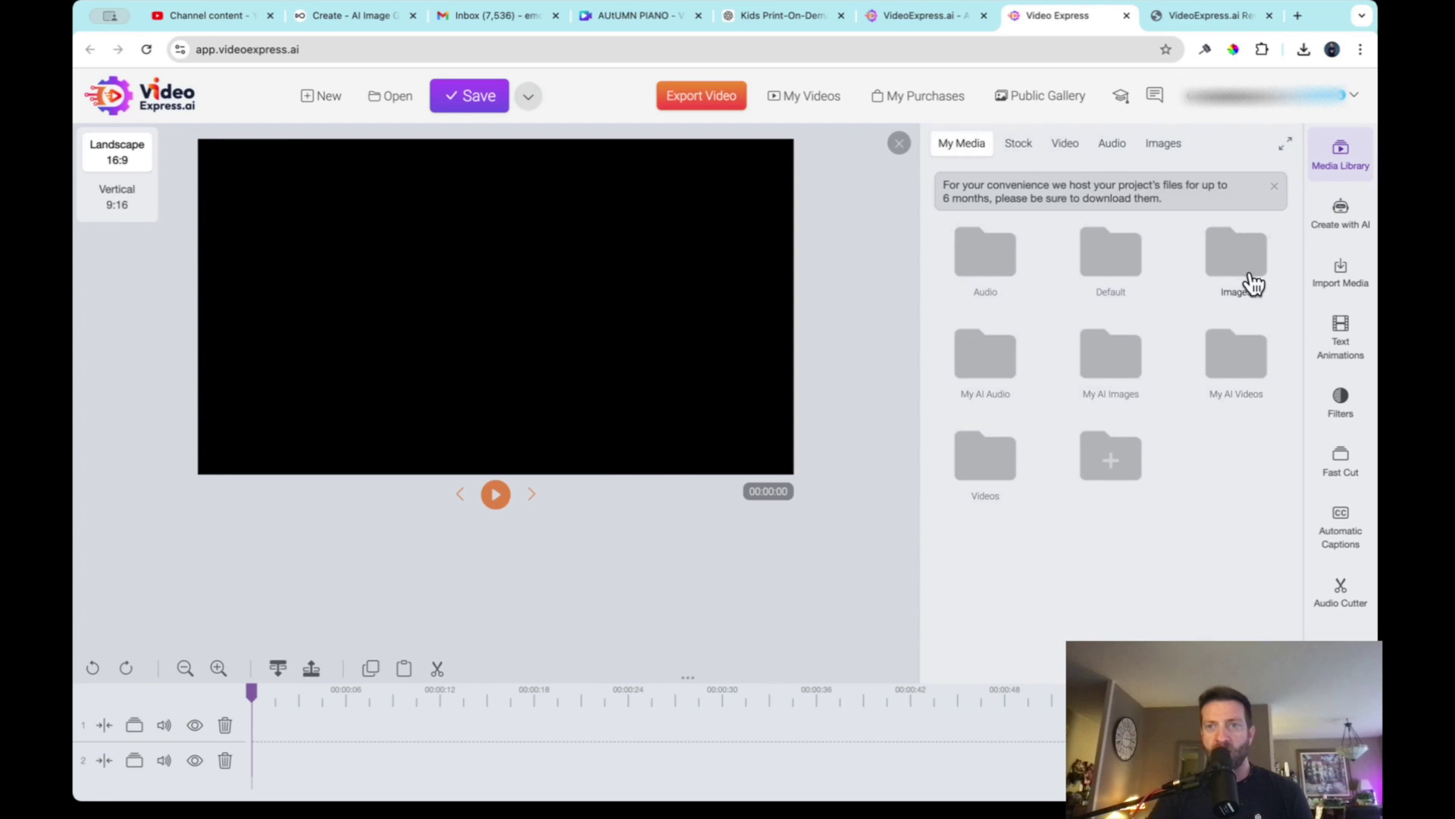
pyautogui.click(1244, 269)
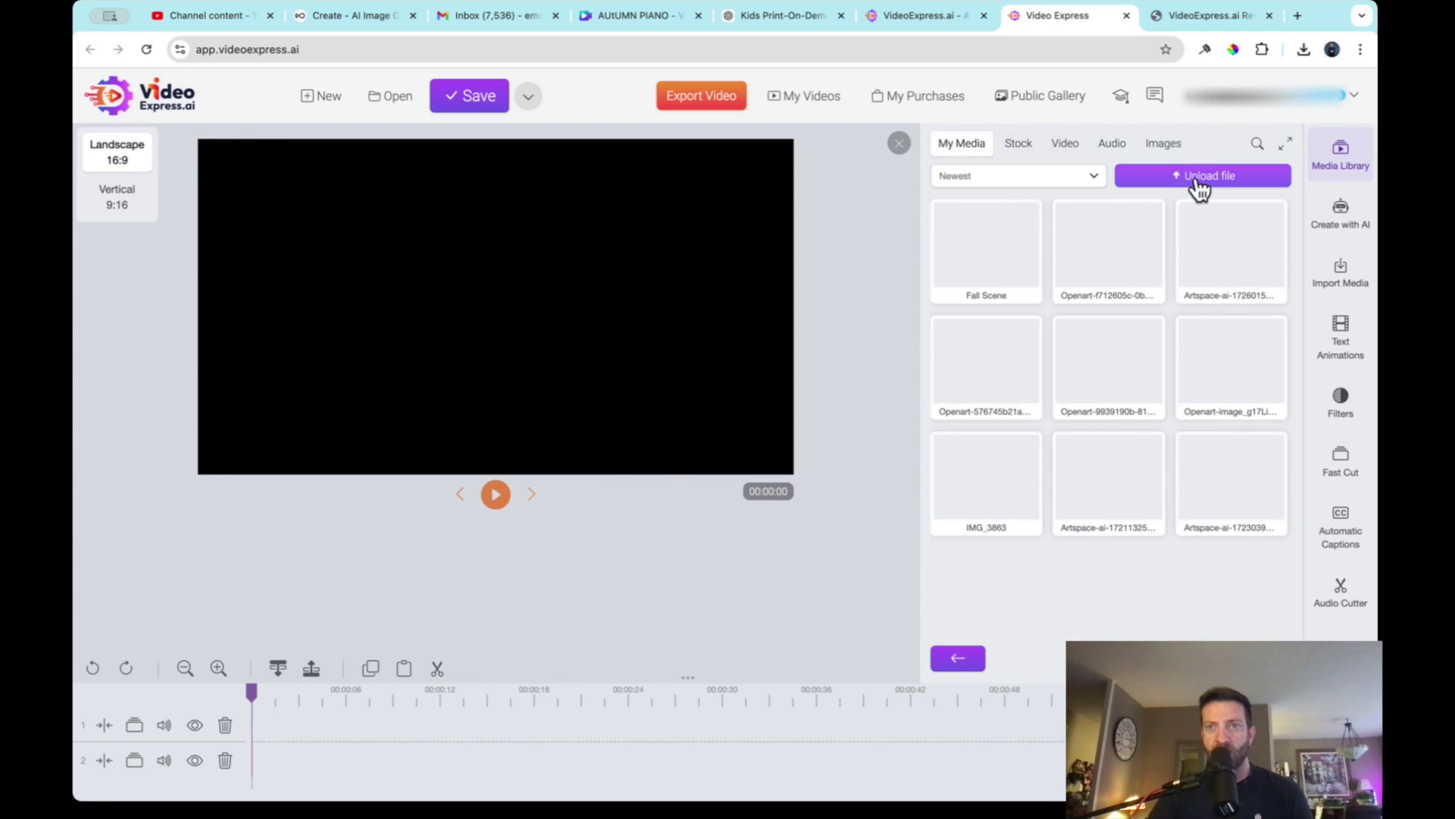
pyautogui.click(1342, 160)
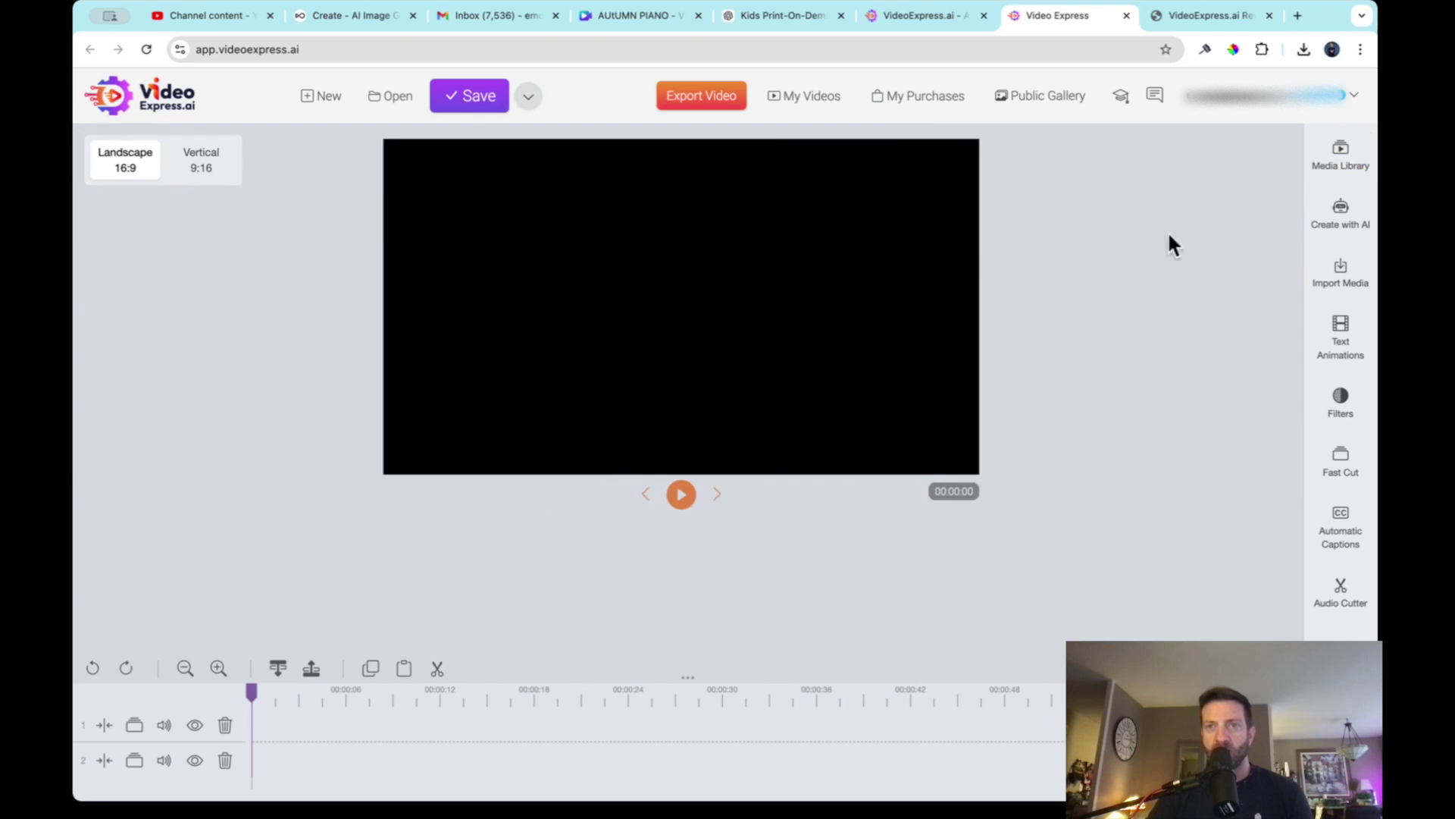
pyautogui.click(1342, 162)
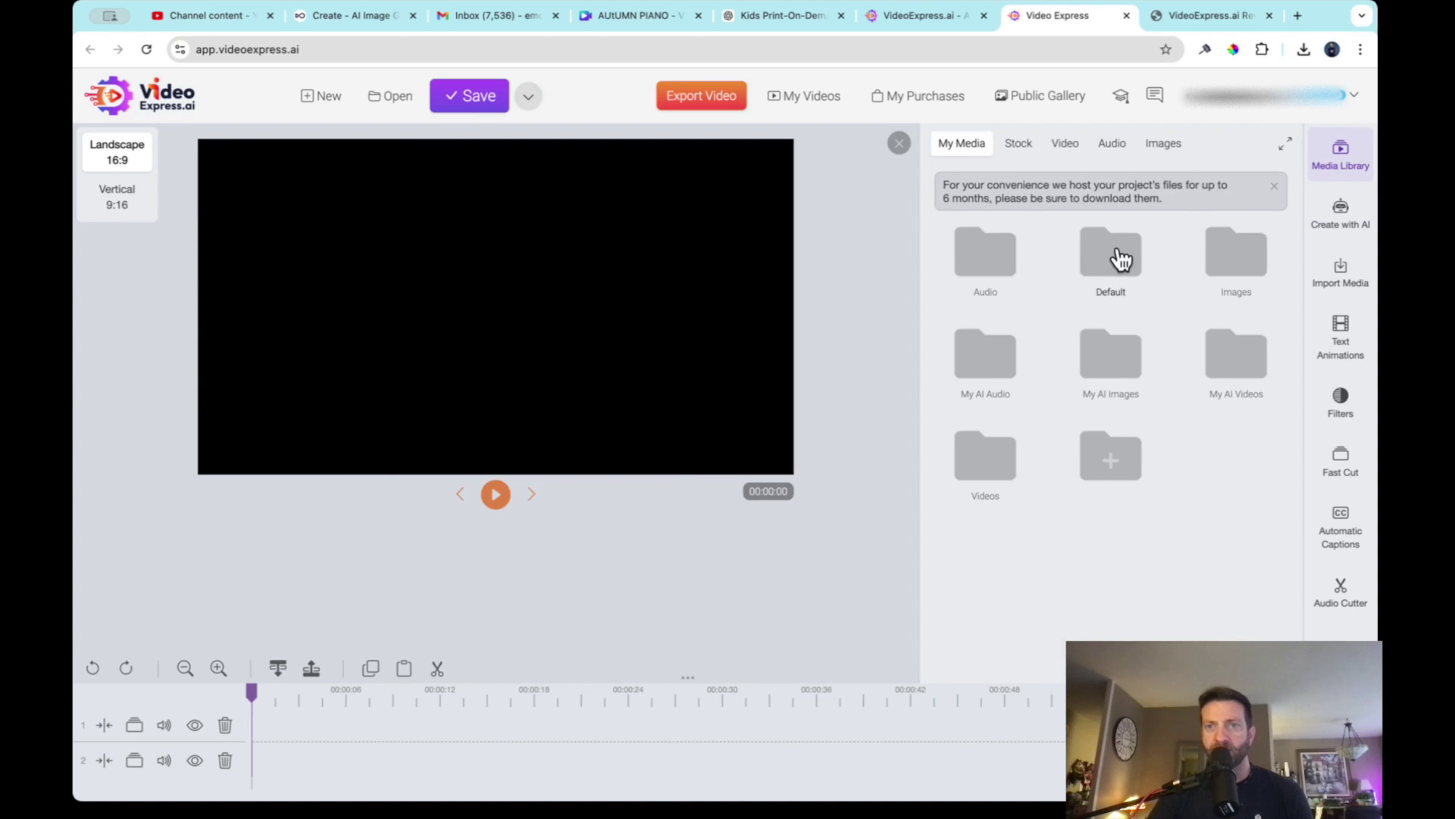
pyautogui.doubleClick(989, 474)
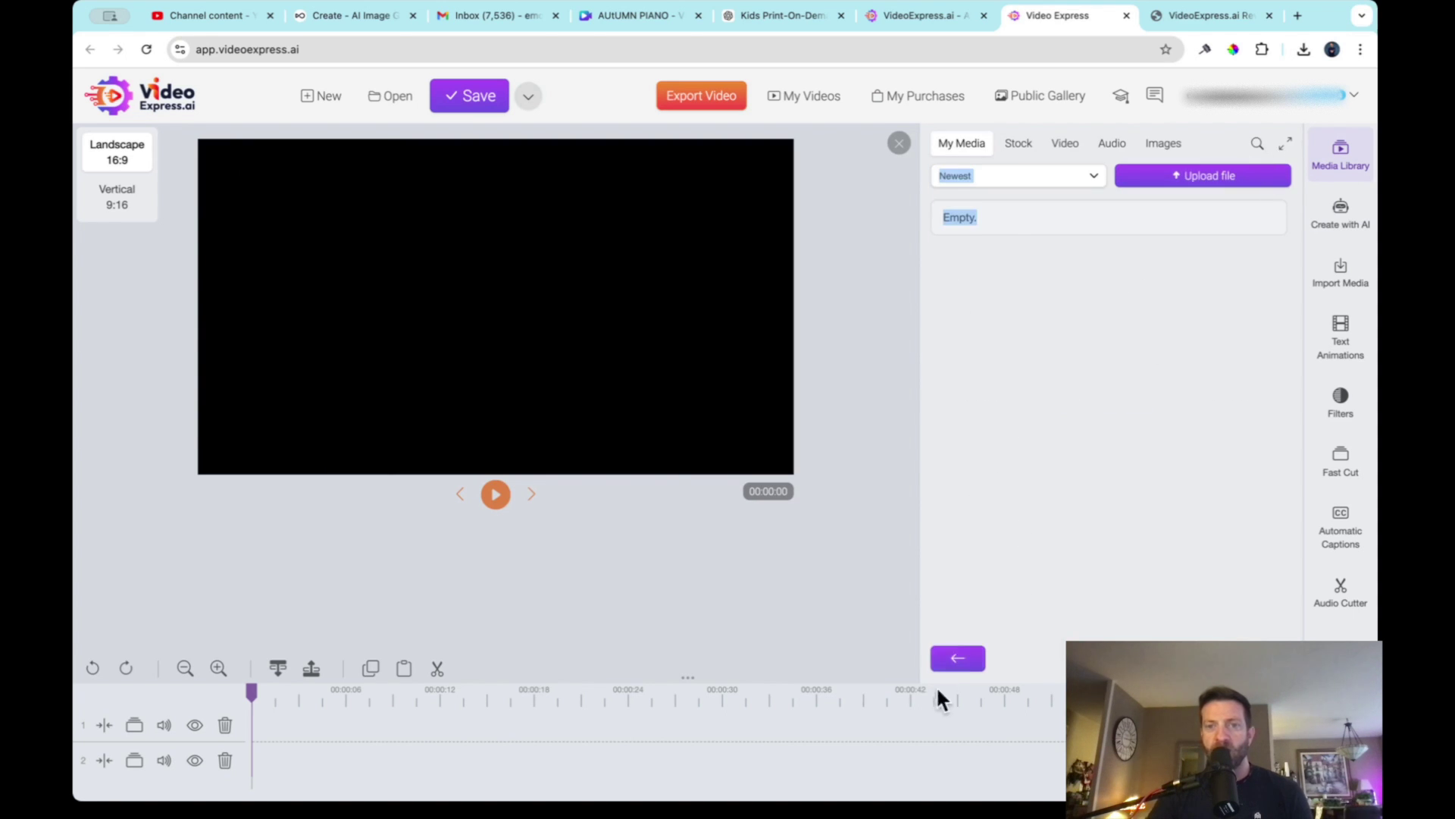
pyautogui.click(958, 658)
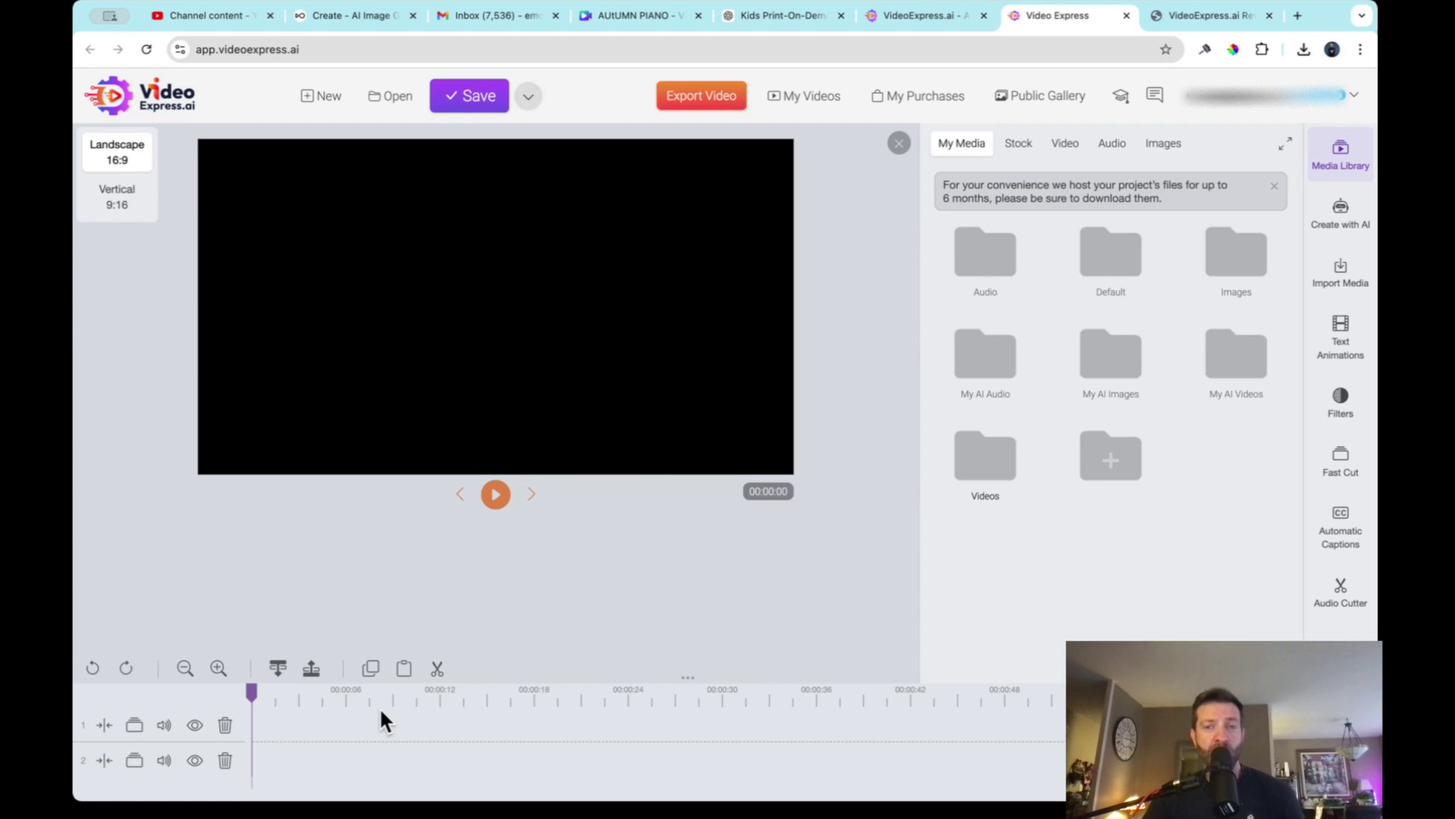
# Put the first Hardworking man clip at the start of track 1, then preview a caveman hunting clip.
pyautogui.click(986, 458)
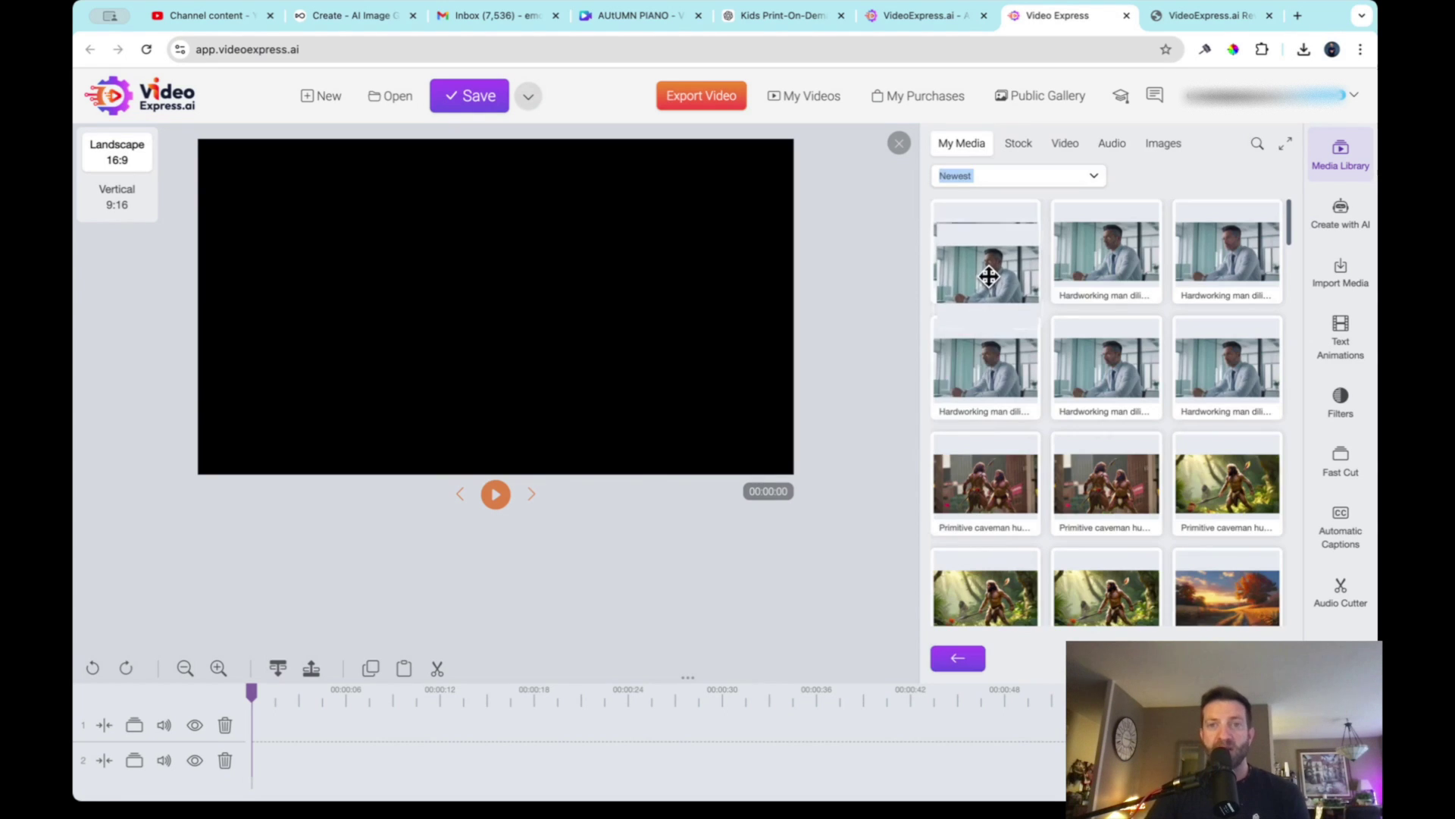
pyautogui.moveTo(985, 250); pyautogui.dragTo(317, 725)
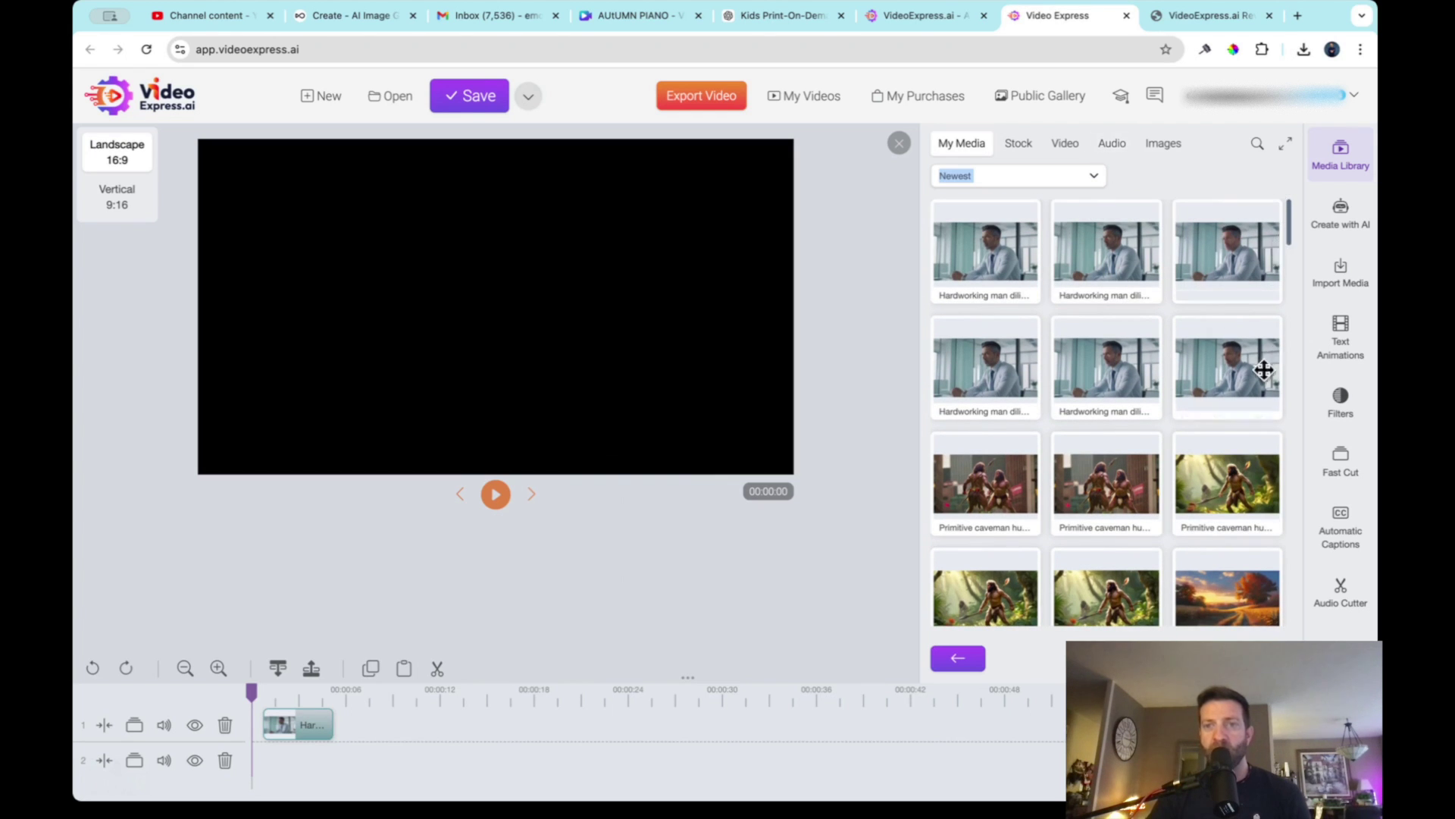
pyautogui.rightClick(998, 490)
pyautogui.click(1027, 498)
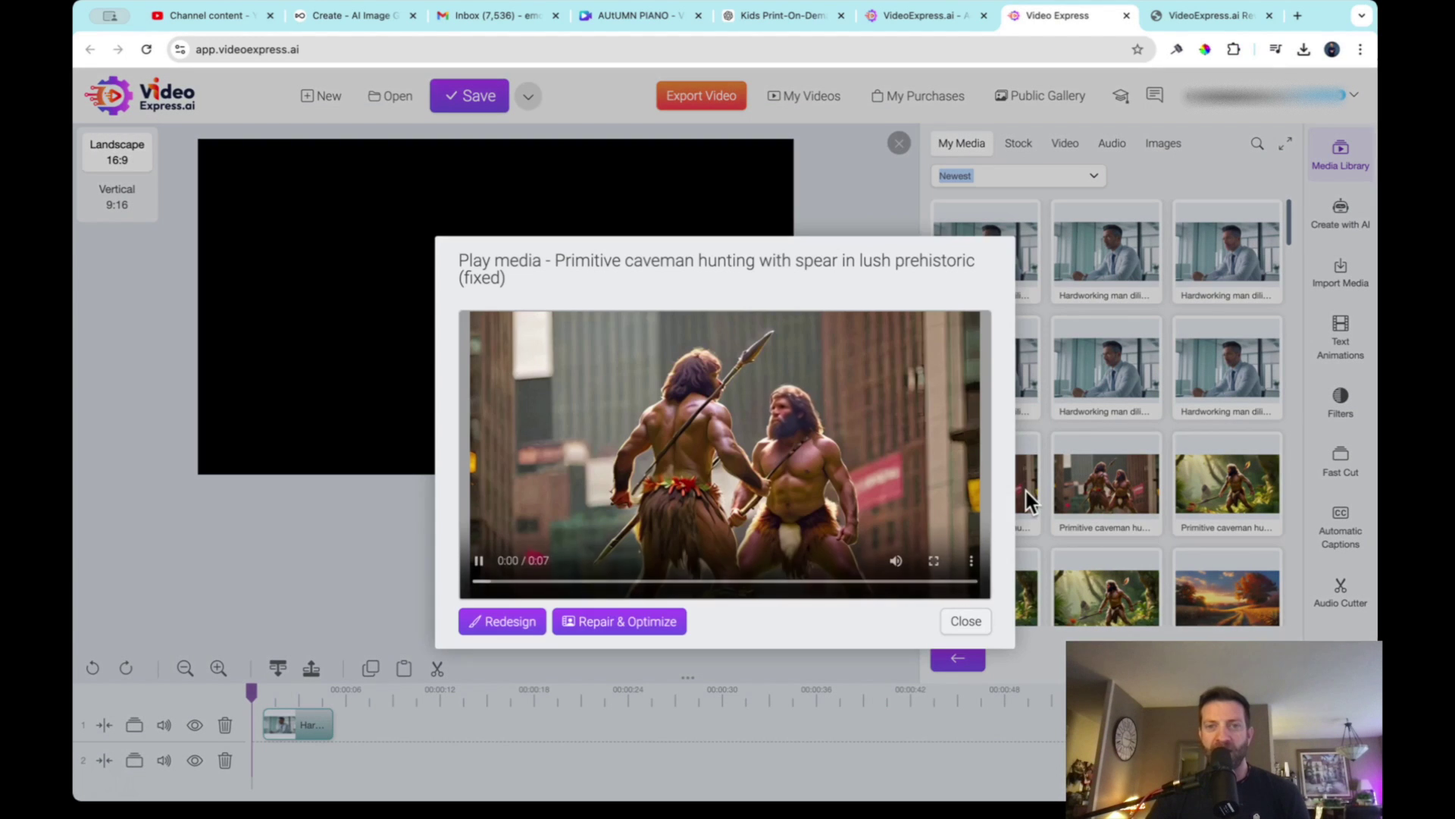
pyautogui.click(480, 562)
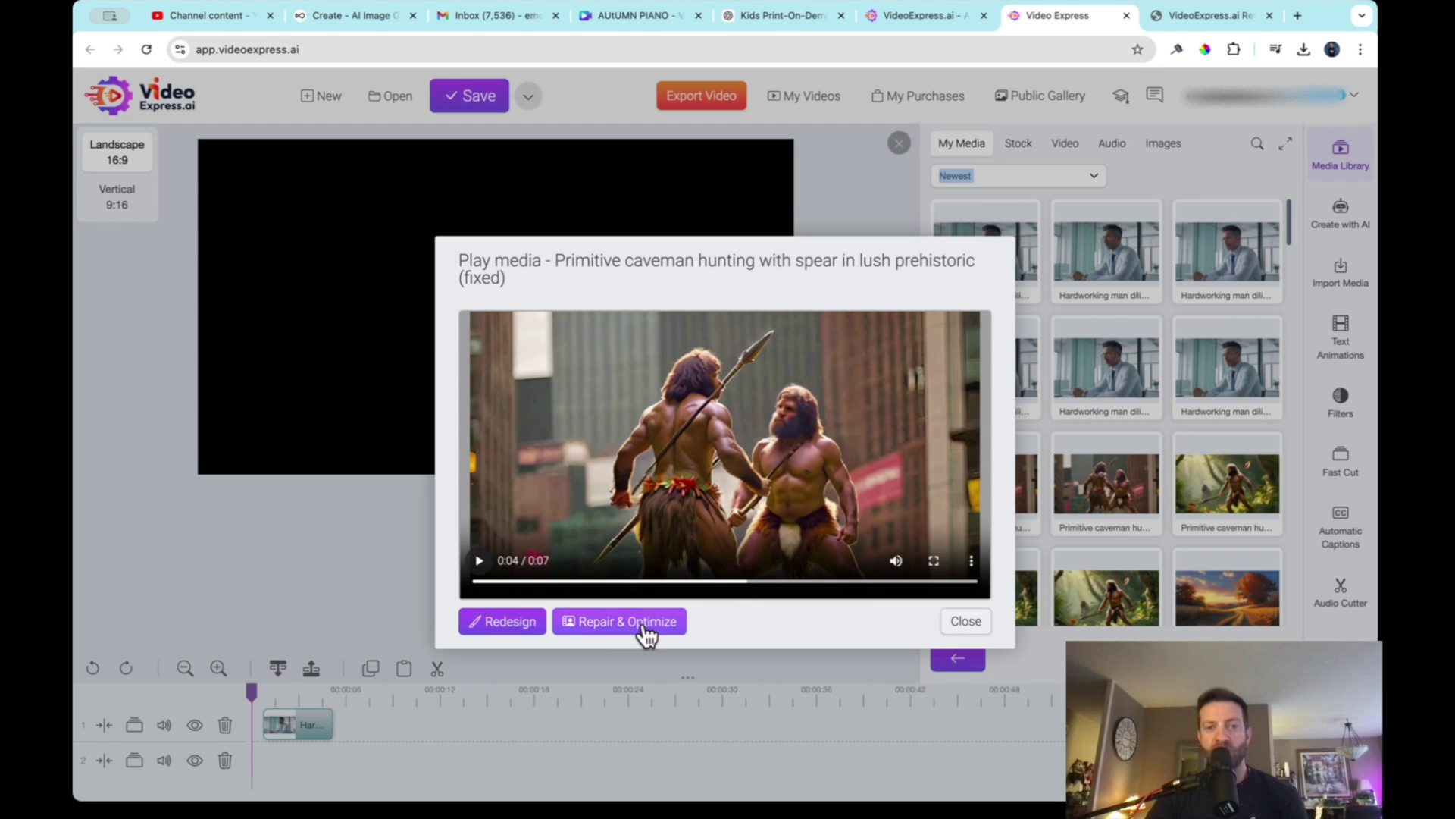
pyautogui.click(967, 622)
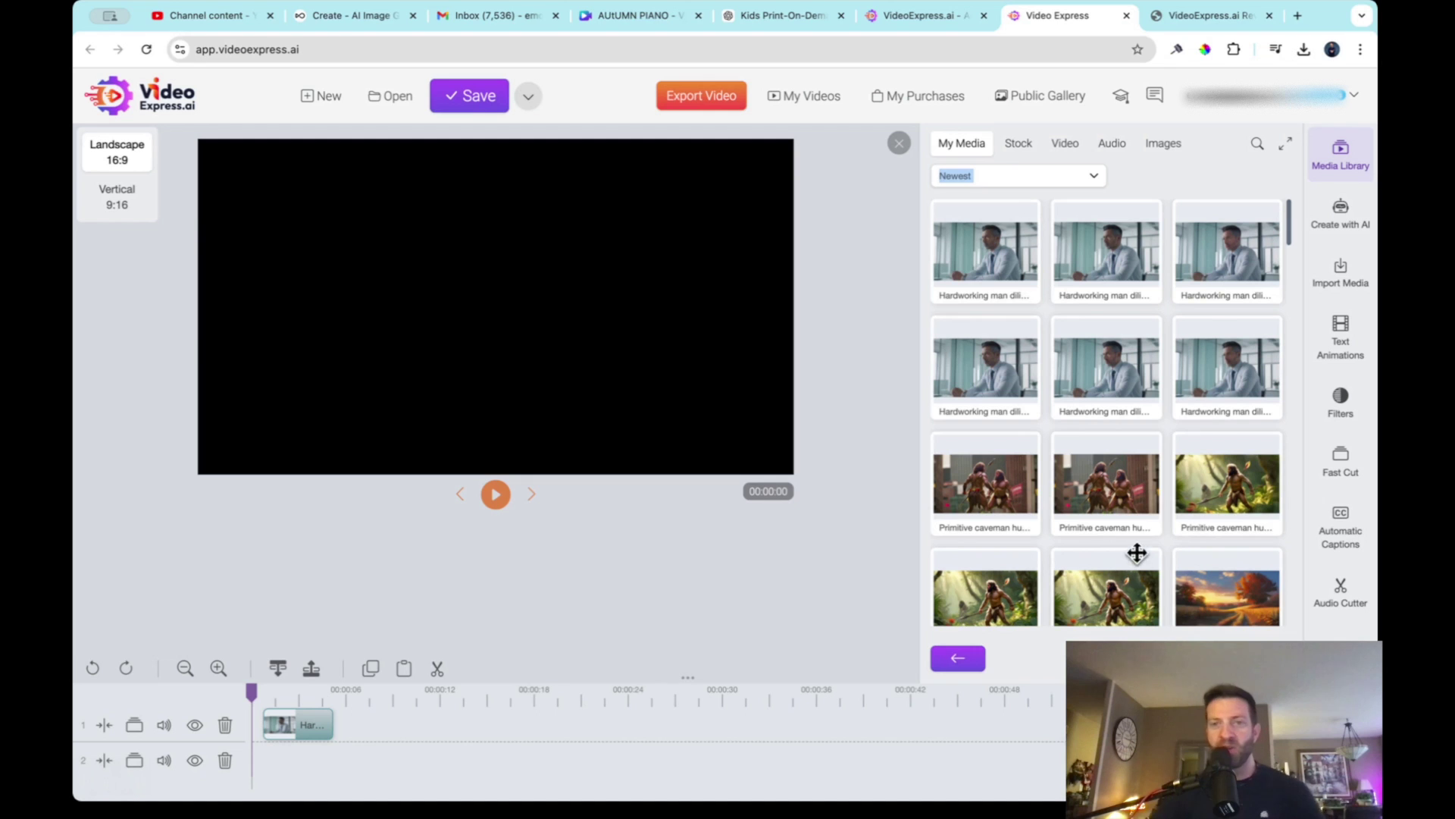
# Append two sunset Moving clouds clips and a Teenager engaged clip to track 1.
pyautogui.moveTo(1198, 606); pyautogui.dragTo(400, 726)
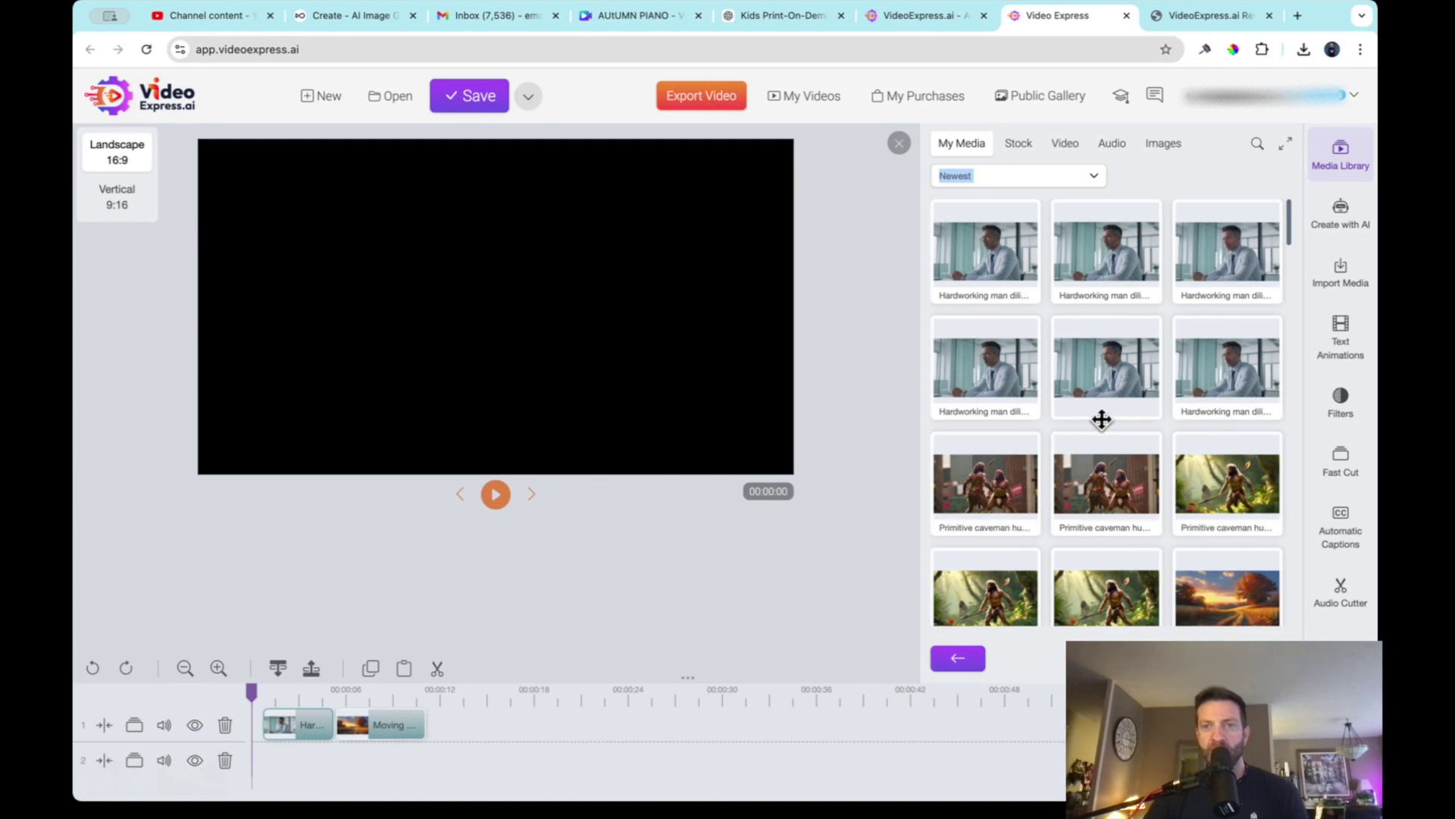
pyautogui.scroll(-2, 1090, 445)
pyautogui.scroll(-1, 1089, 445)
pyautogui.moveTo(997, 480); pyautogui.dragTo(473, 724)
pyautogui.scroll(-3, 1079, 432)
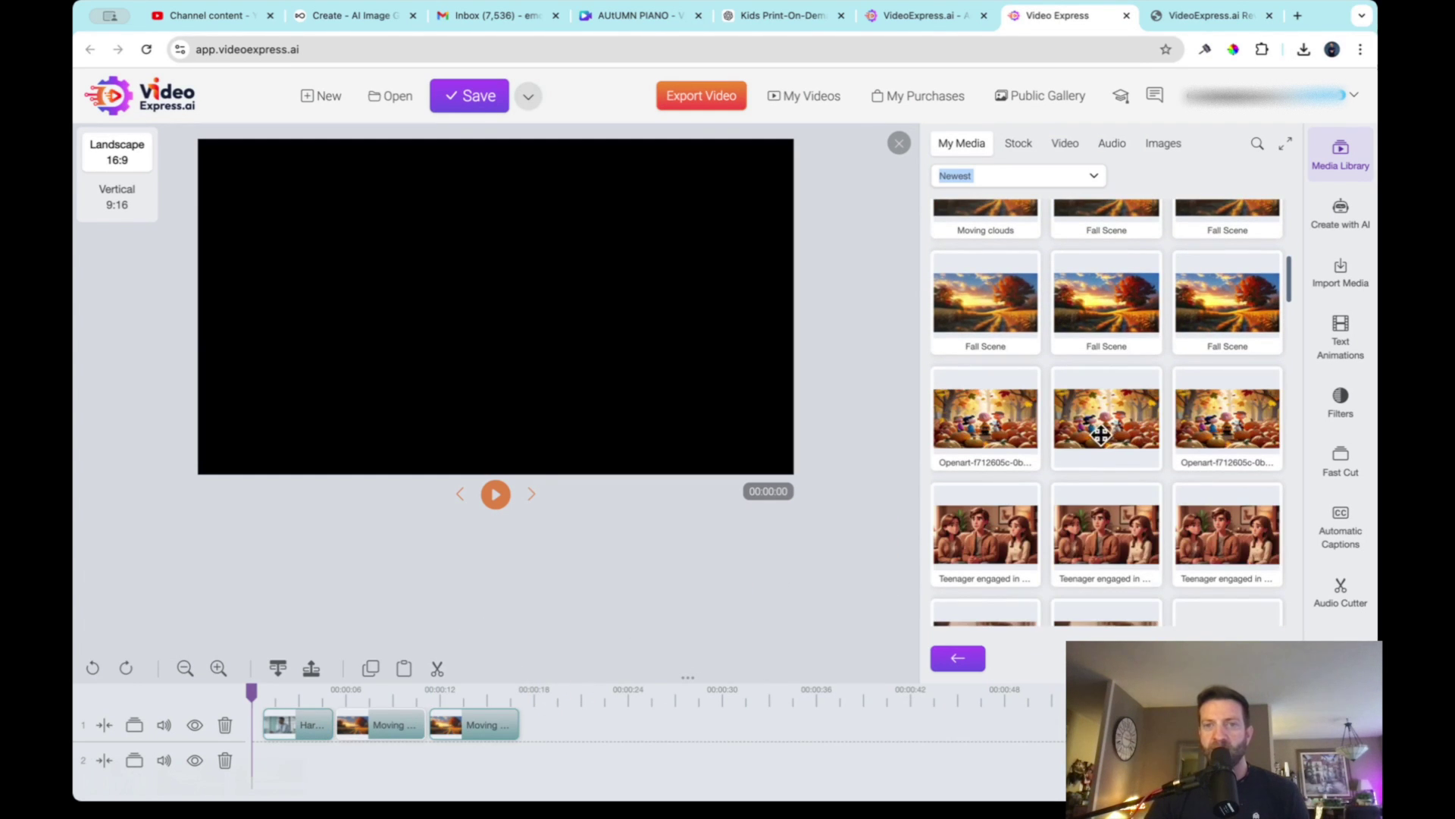
pyautogui.scroll(-1, 1104, 485)
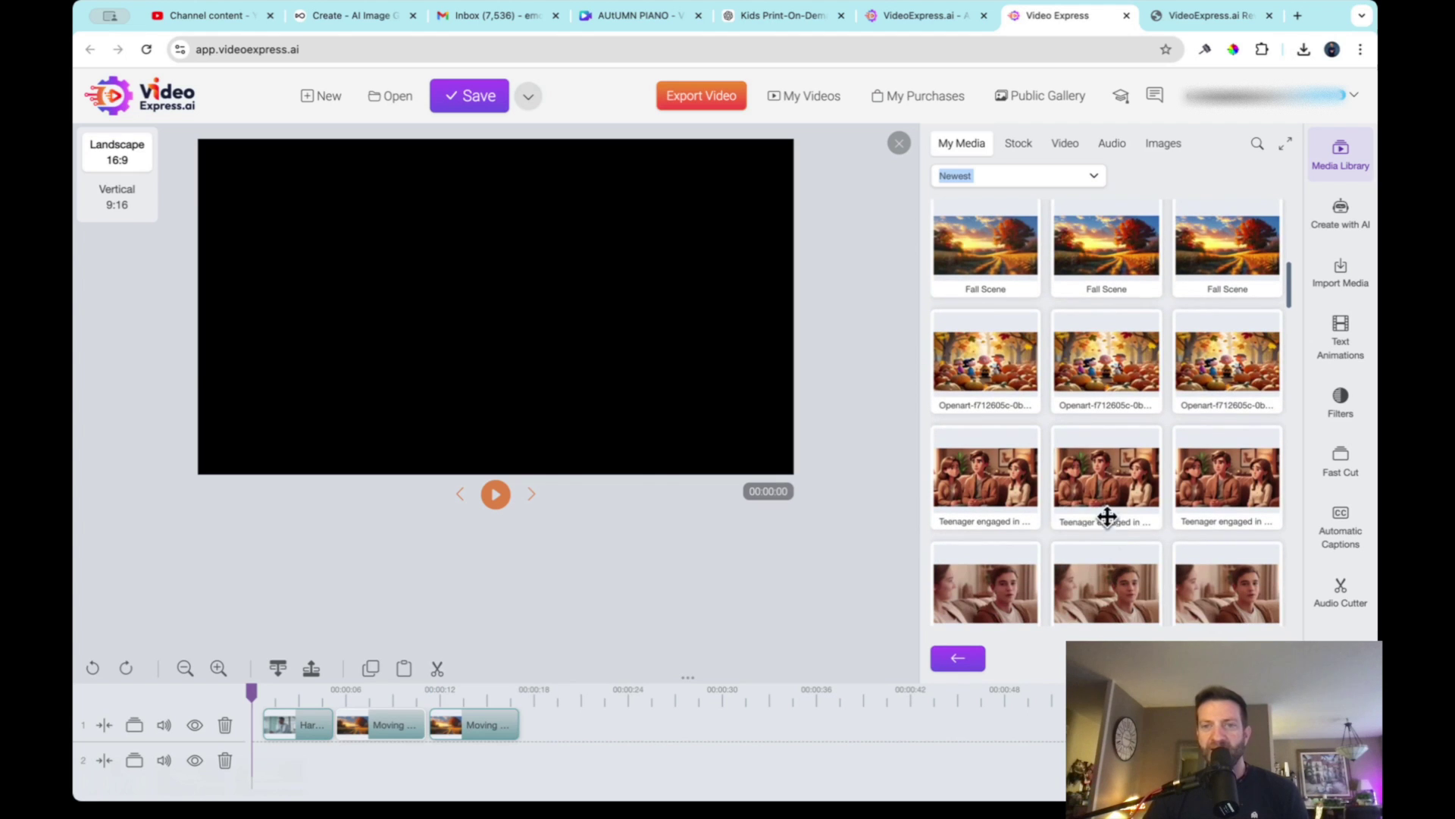
pyautogui.moveTo(1104, 513); pyautogui.dragTo(610, 714)
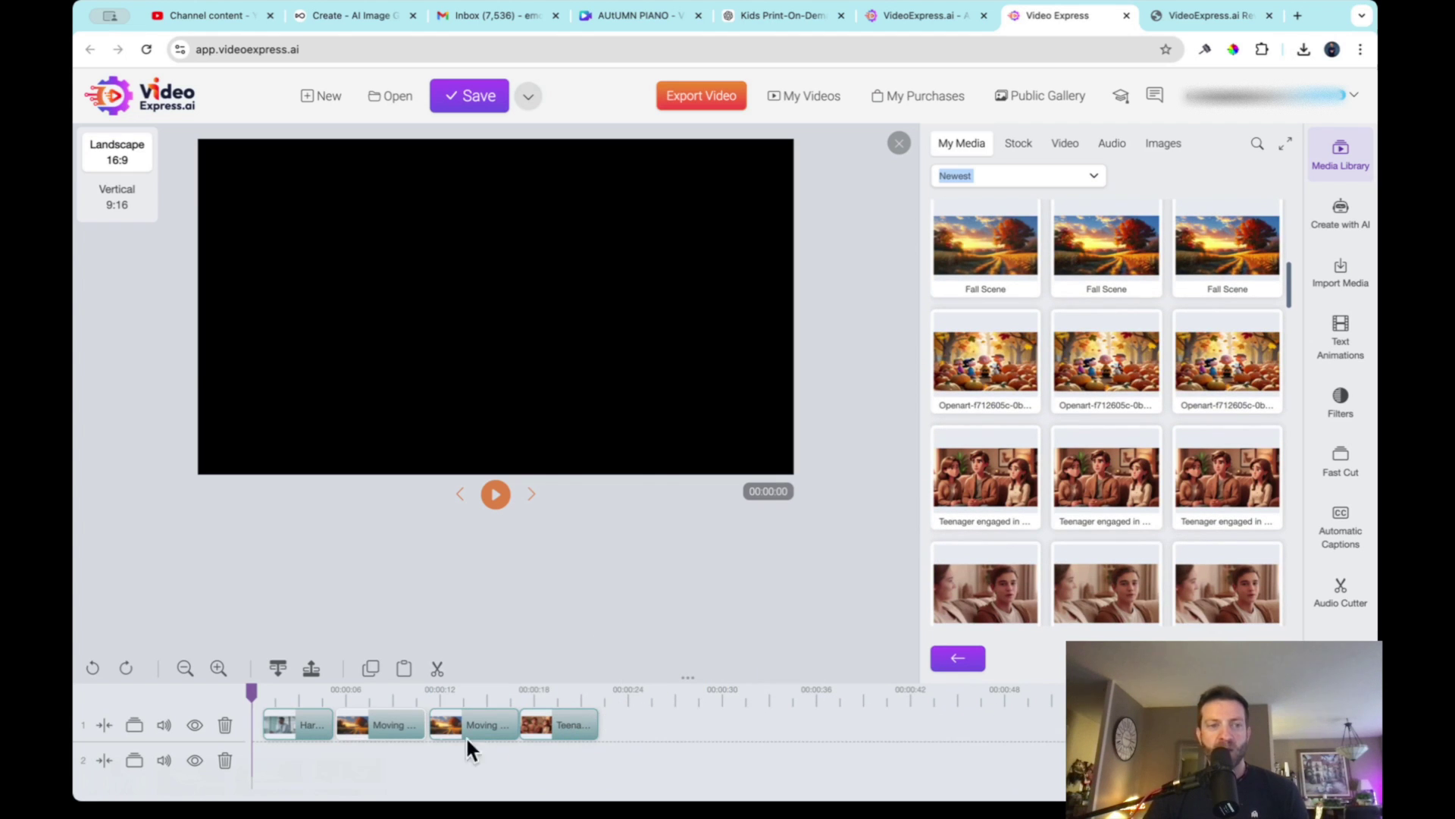